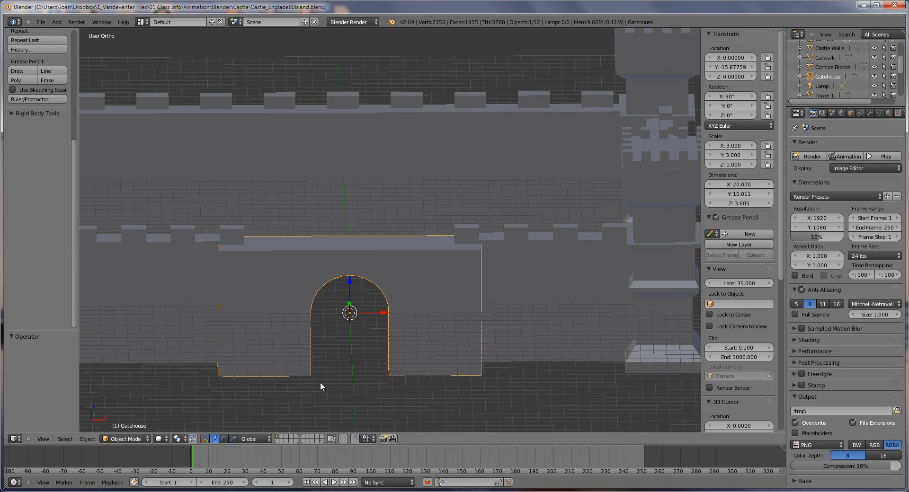
- Snap the 3D cursor to the gatehouse's lower left front corner vertex, working in front wireframe view
{"action": "key", "text": "z"}
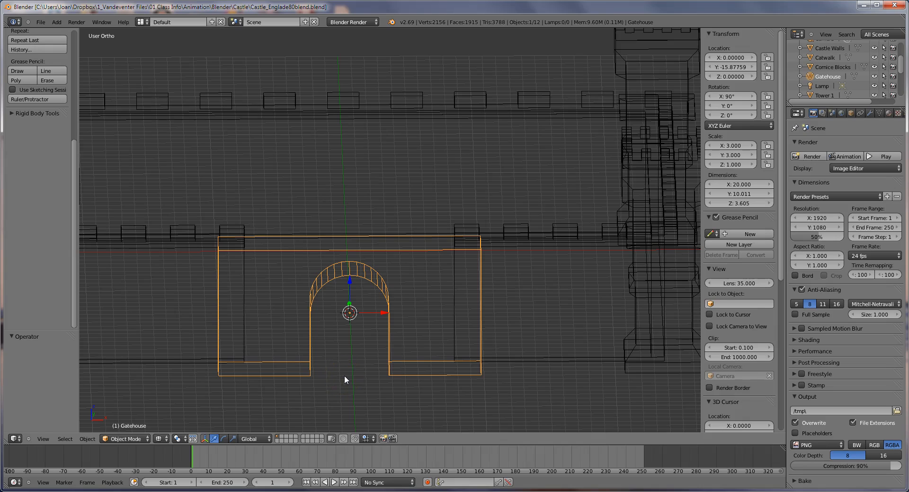
{"action": "key", "text": "KP_1"}
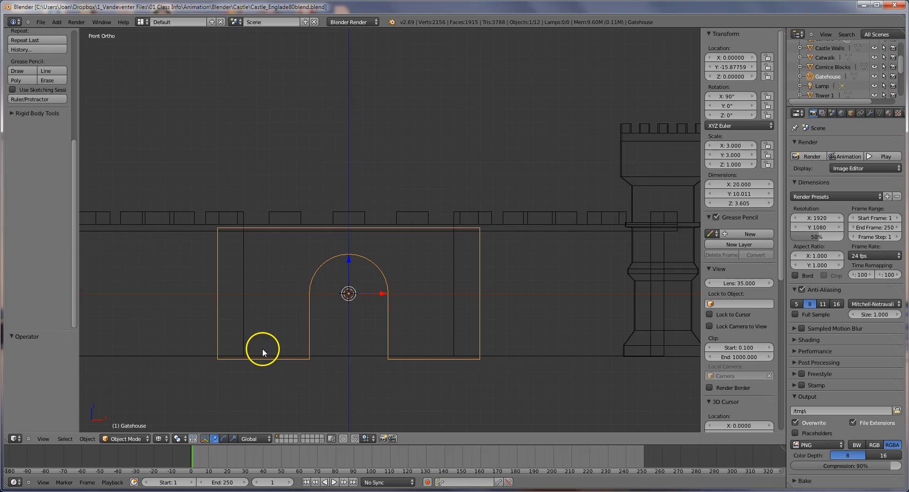
{"action": "key", "text": "Tab"}
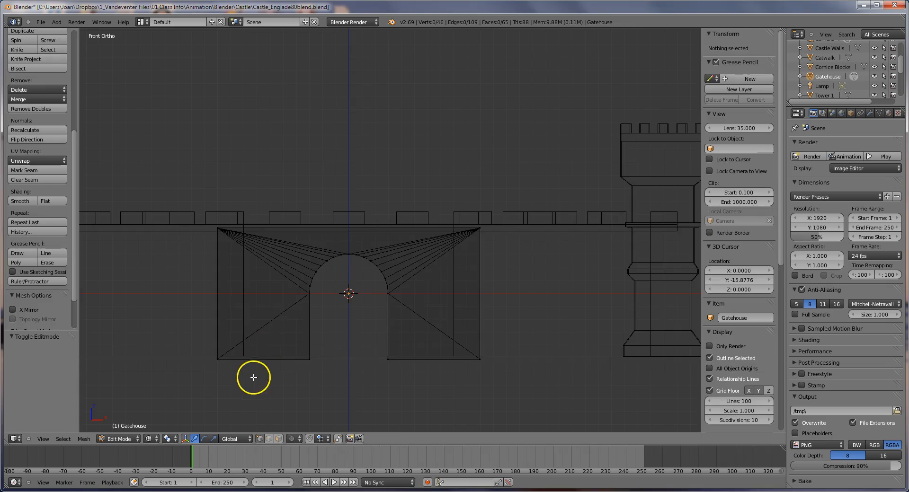
{"action": "right_click", "coordinate": [217, 359]}
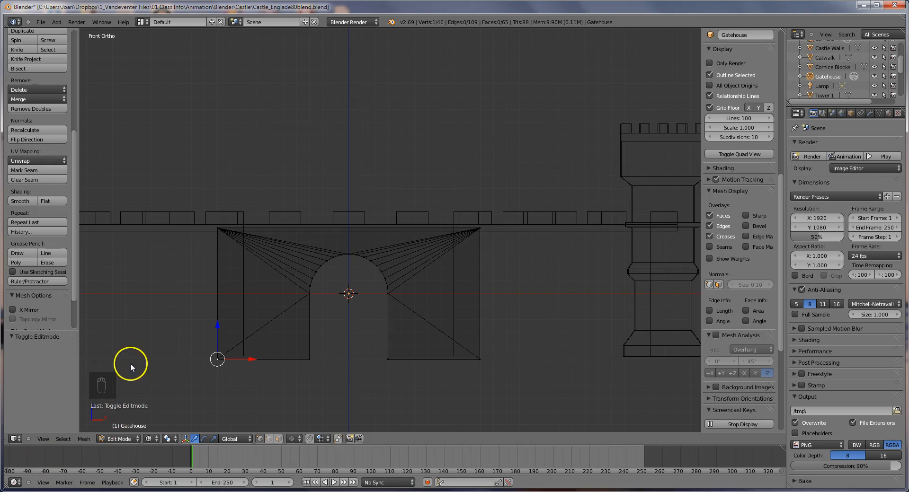
{"action": "key", "text": "shift+s"}
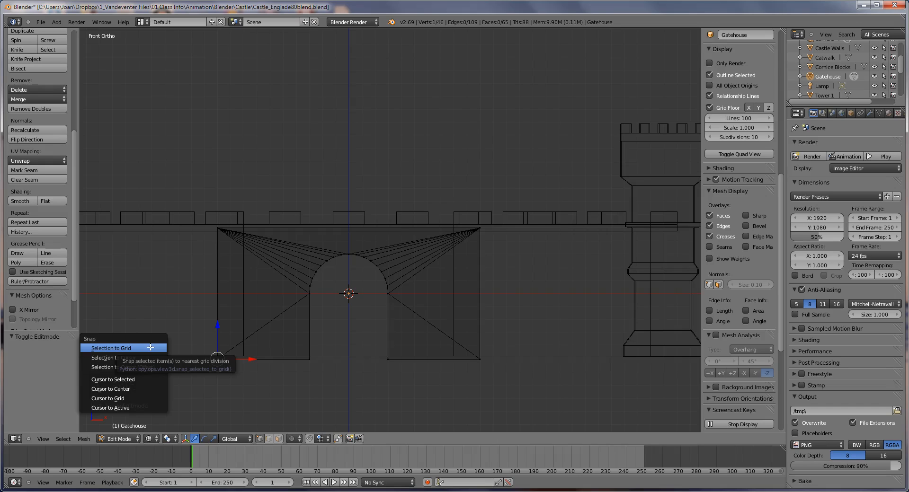
{"action": "left_click", "coordinate": [122, 381]}
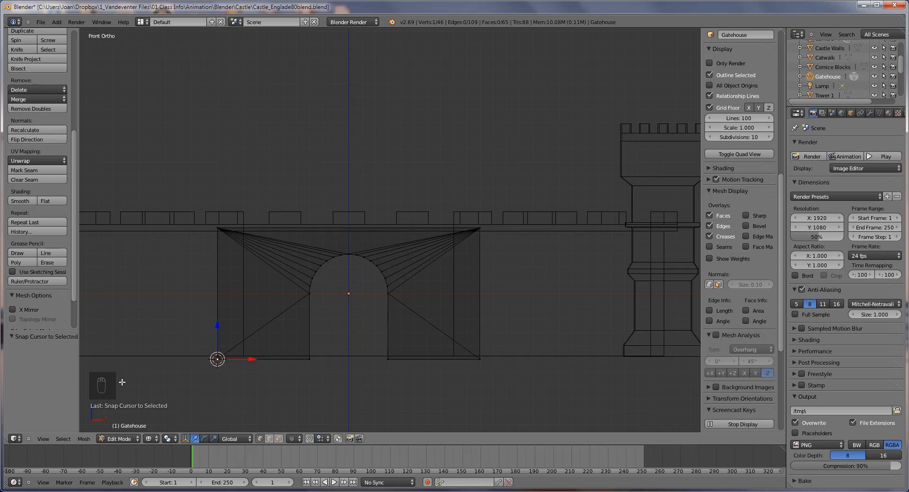
- Add a plane as a separate object at the 3D cursor, working in top view outside the gatehouse mesh
{"action": "key", "text": "KP_7"}
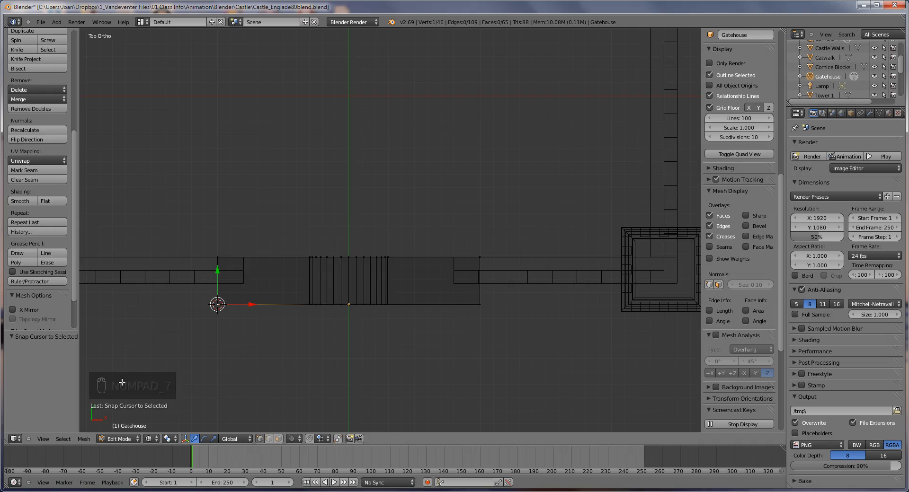
{"action": "key", "text": "Tab"}
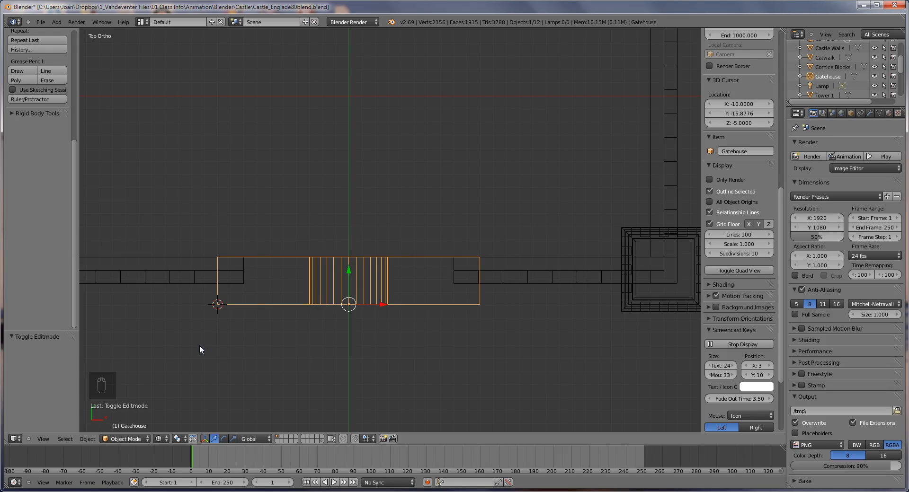
{"action": "key", "text": "shift+a"}
{"action": "mouse_move", "coordinate": [200, 350]}
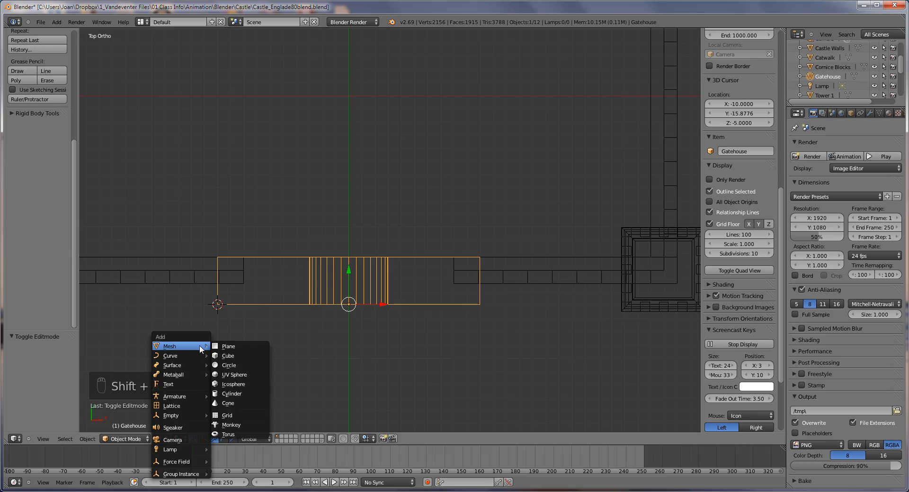
{"action": "left_click", "coordinate": [236, 347]}
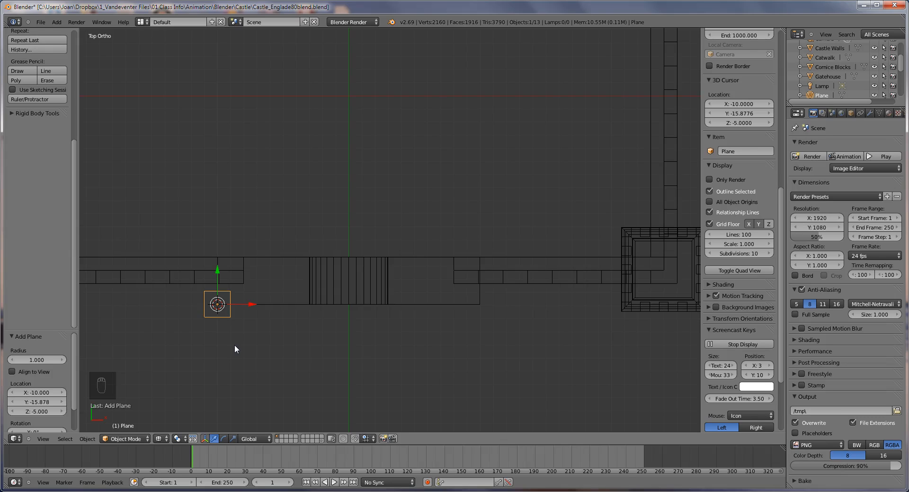
- Move the plane's back edge about -1.01 along Y to line up with the gatehouse's front face
{"action": "key", "text": "Tab"}
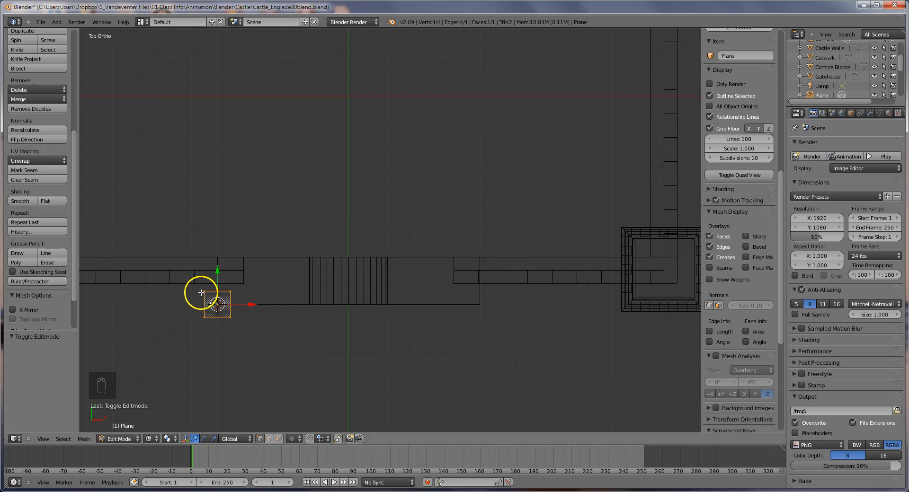
{"action": "key", "text": "a"}
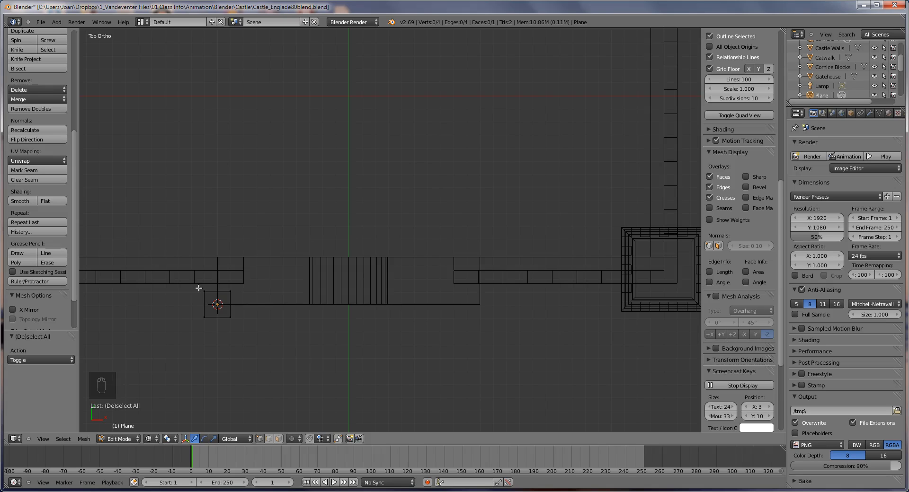
{"action": "key", "text": "b"}
{"action": "left_click_drag", "start_coordinate": [199, 287], "coordinate": [239, 300]}
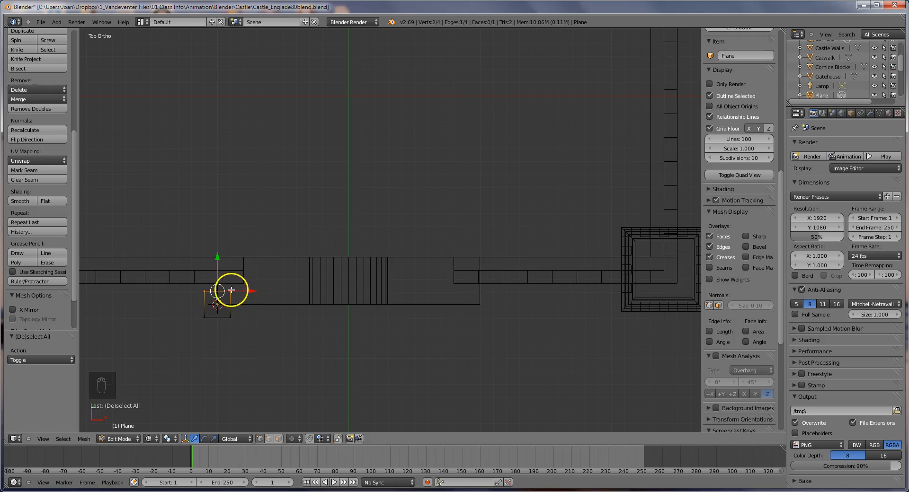
{"action": "left_click_drag", "start_coordinate": [217, 257], "coordinate": [218, 271]}
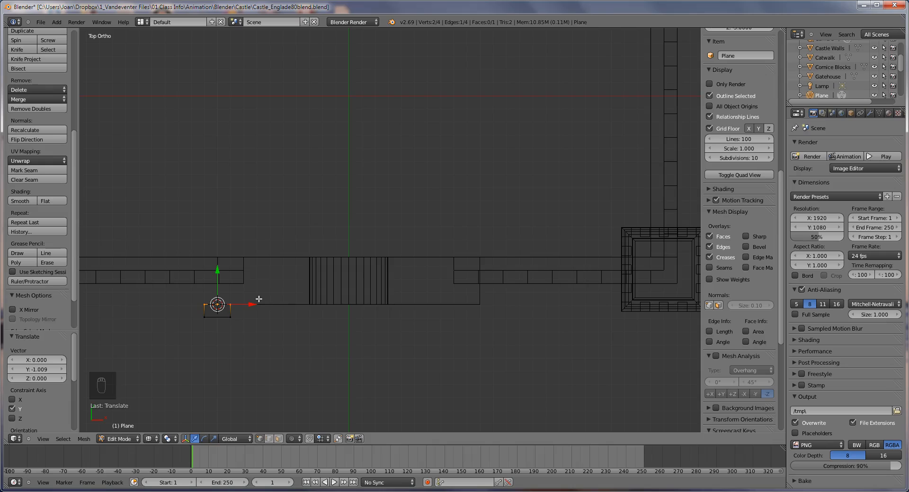
- Extrude the plane's back edge about 2.52 along Y alongside the gatehouse, into the castle wall
{"action": "key", "text": "e"}
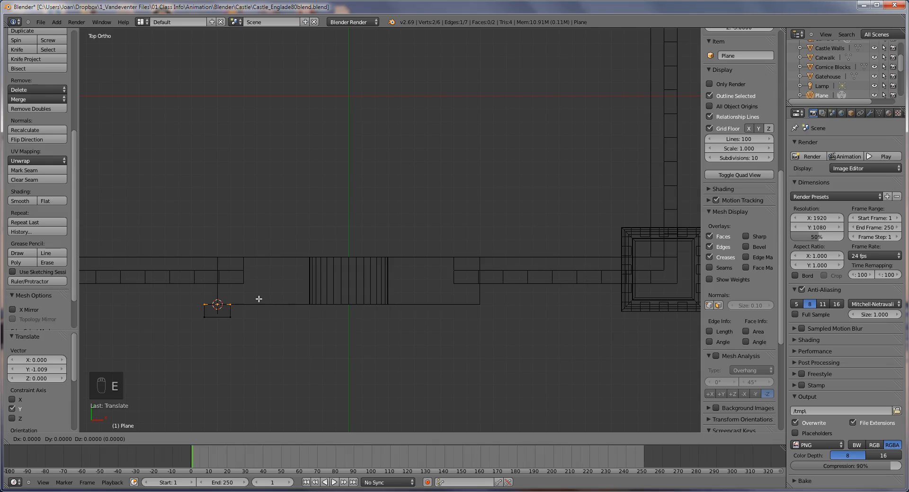
{"action": "key", "text": "y"}
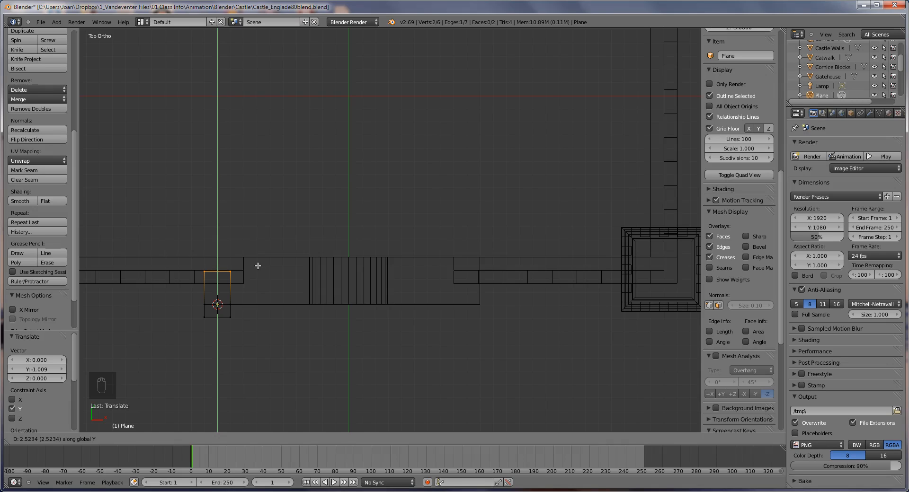
{"action": "left_click", "coordinate": [258, 266]}
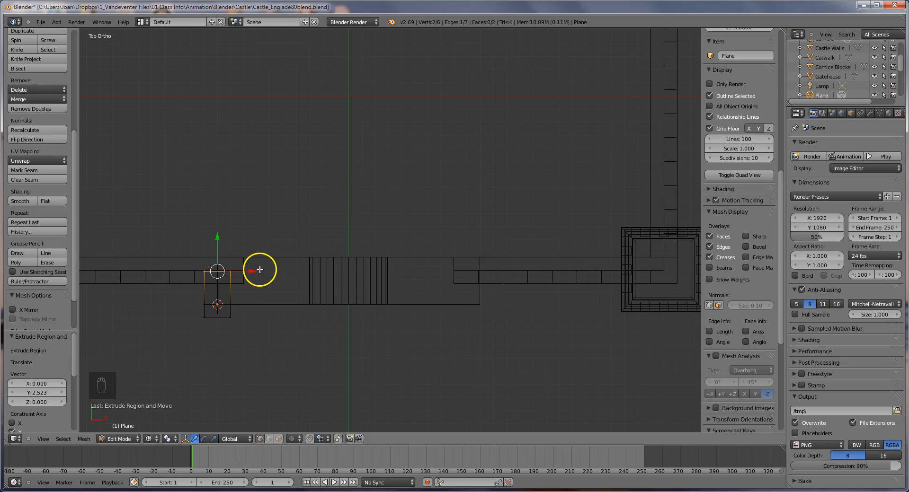
- Extrude the front section's right edge about 6.02 along X to the near side of the arch opening
{"action": "key", "text": "a"}
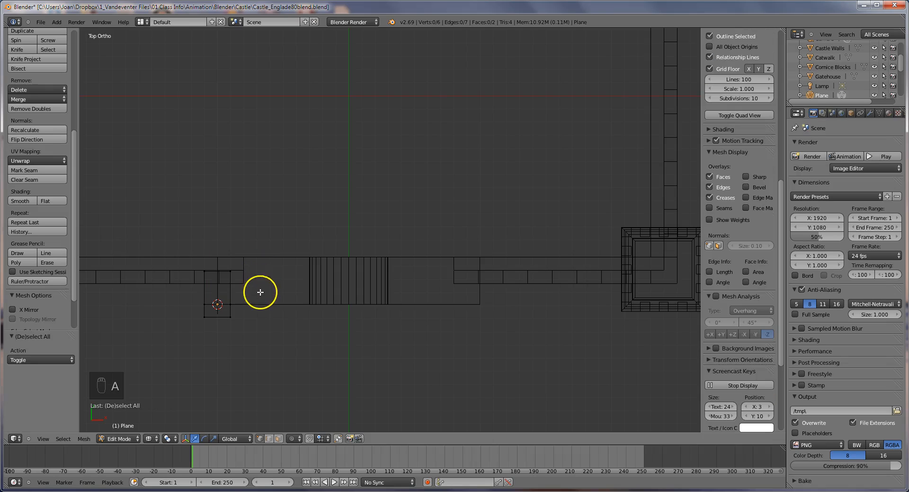
{"action": "key", "text": "b"}
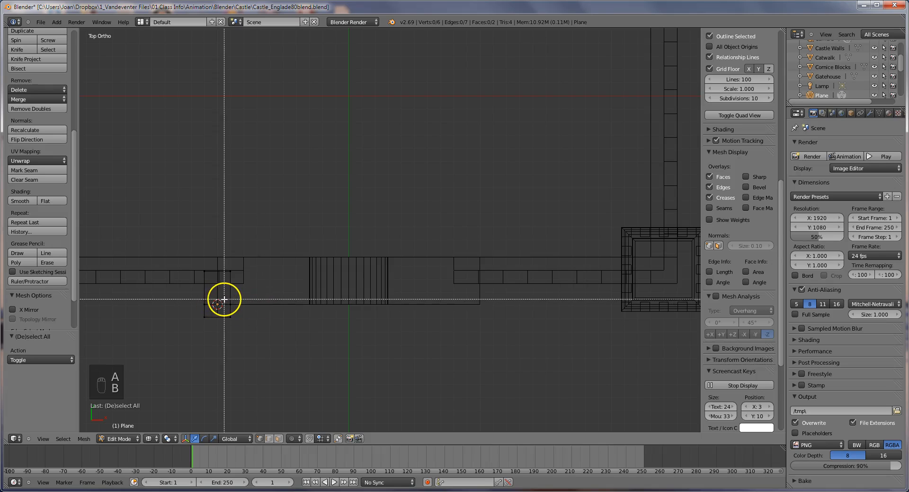
{"action": "left_click_drag", "start_coordinate": [227, 302], "coordinate": [237, 320]}
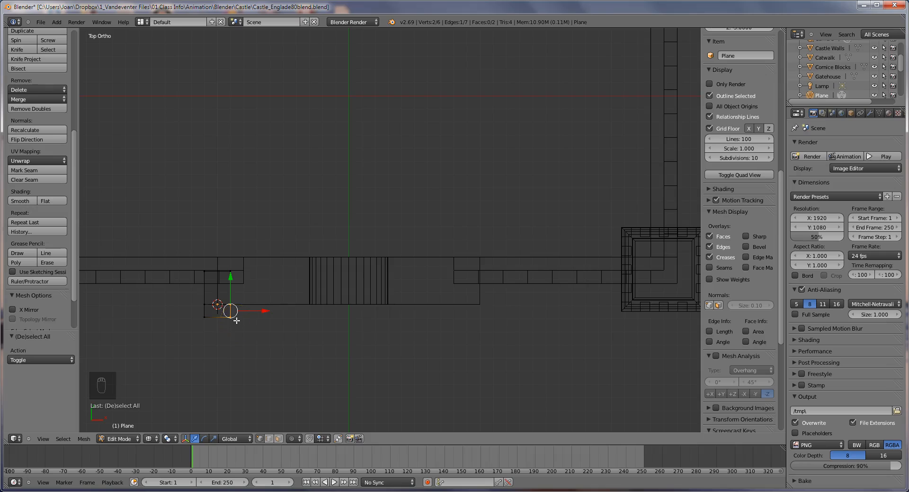
{"action": "key", "text": "e"}
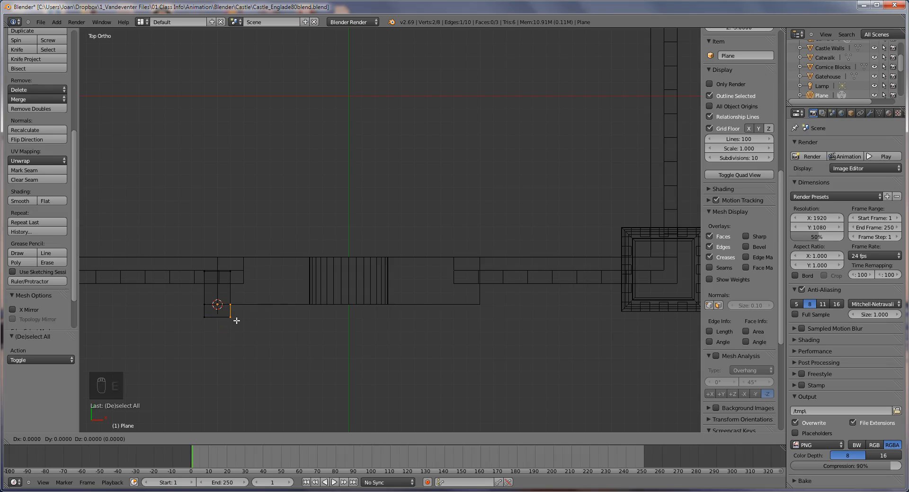
{"action": "key", "text": "x"}
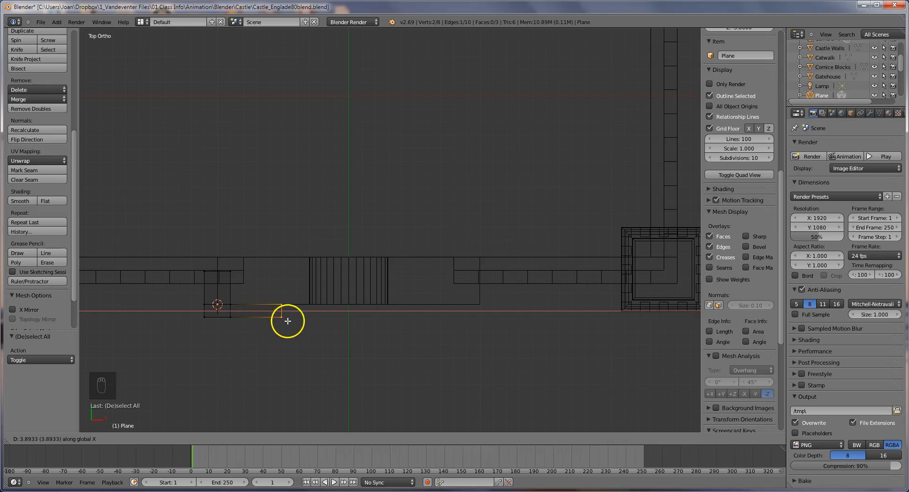
{"action": "left_click", "coordinate": [316, 322]}
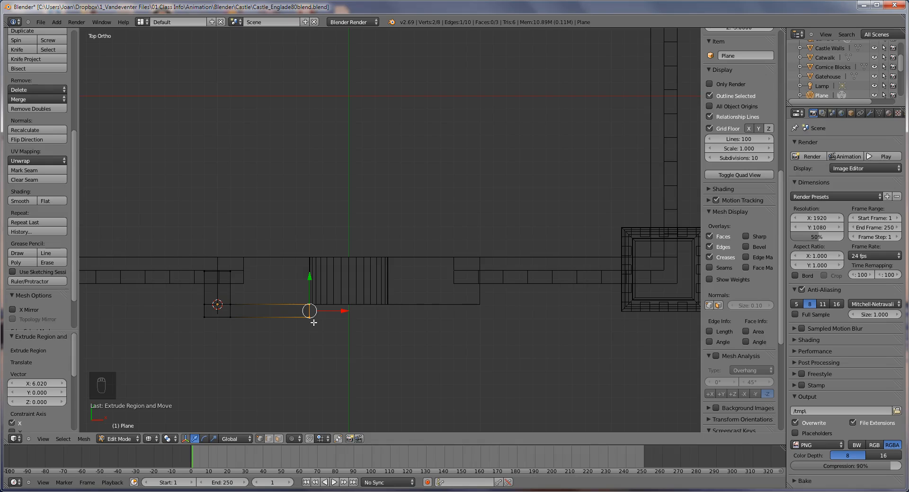
- Extrude the strip's end edge about 1.12 further along X, past the side of the arch opening
{"action": "key", "text": "a"}
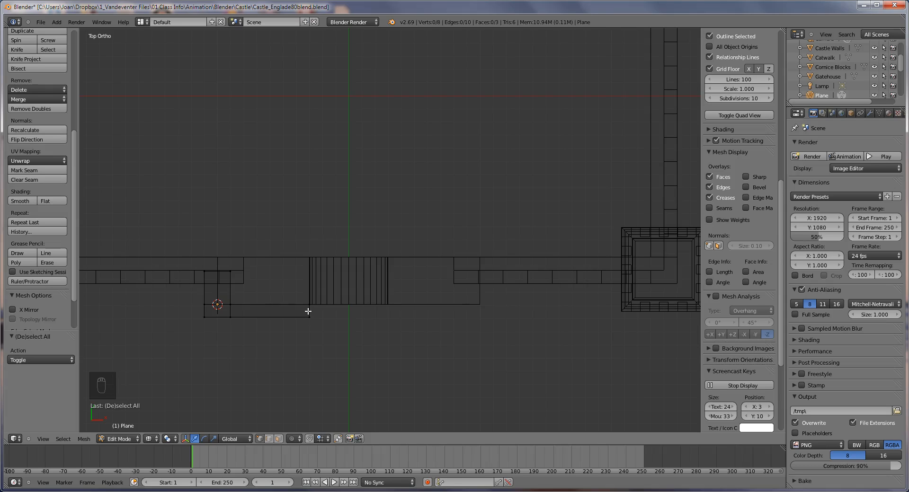
{"action": "key", "text": "b"}
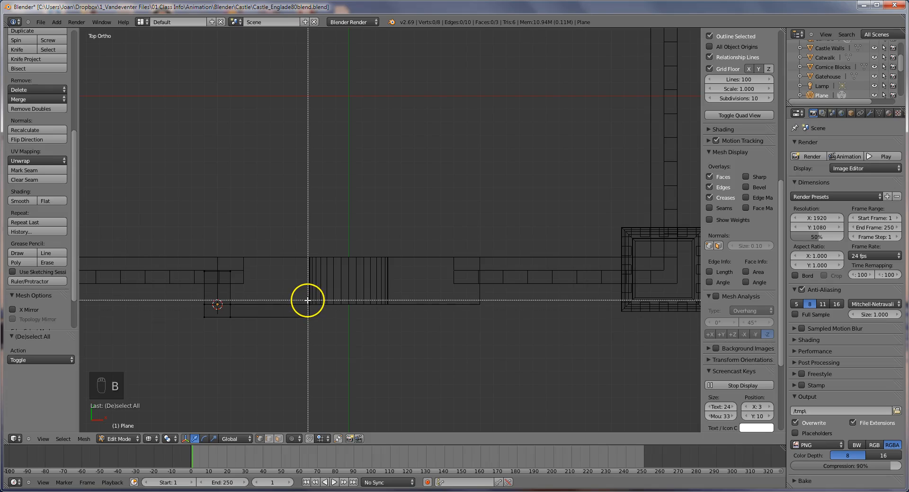
{"action": "left_click_drag", "start_coordinate": [307, 301], "coordinate": [320, 325]}
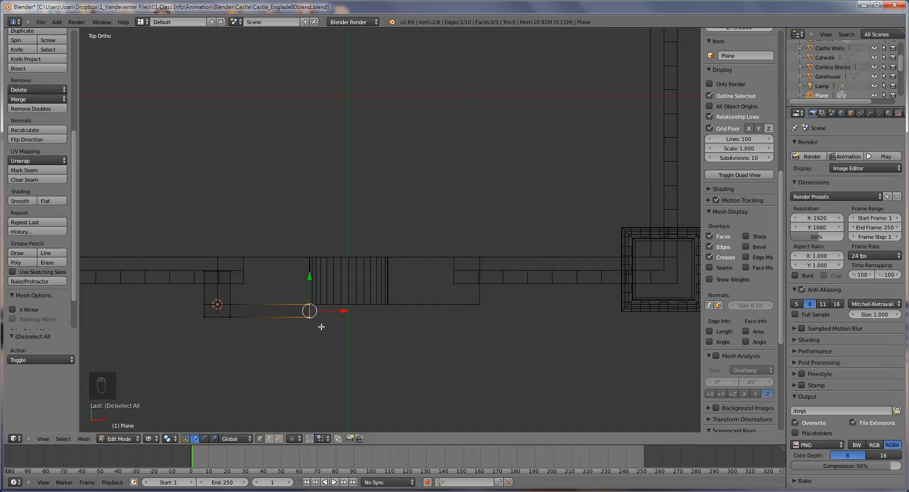
{"action": "key", "text": "e"}
{"action": "key", "text": "x"}
{"action": "left_click", "coordinate": [332, 325]}
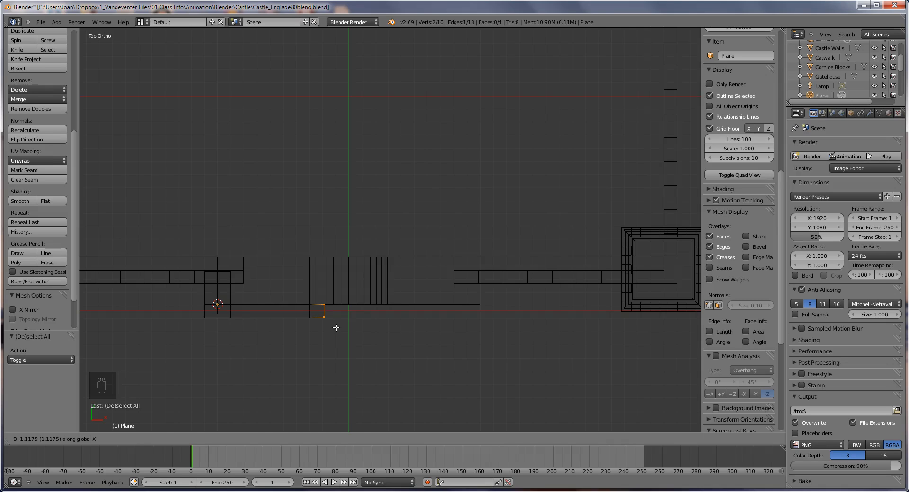
{"action": "left_click", "coordinate": [336, 328]}
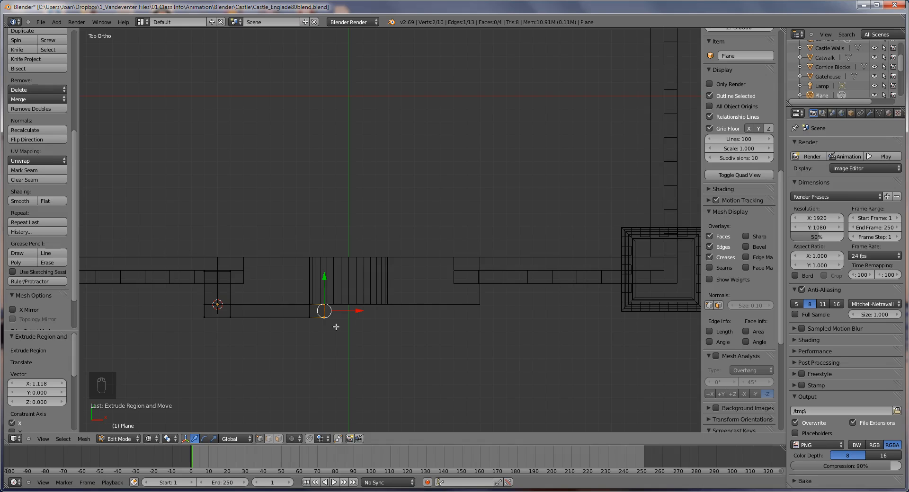
- Extrude the end section's back edge about 3.57 along Y through the archway to the gatehouse's rear face
{"action": "key", "text": "a"}
{"action": "key", "text": "b"}
{"action": "left_click_drag", "start_coordinate": [306, 302], "coordinate": [333, 307]}
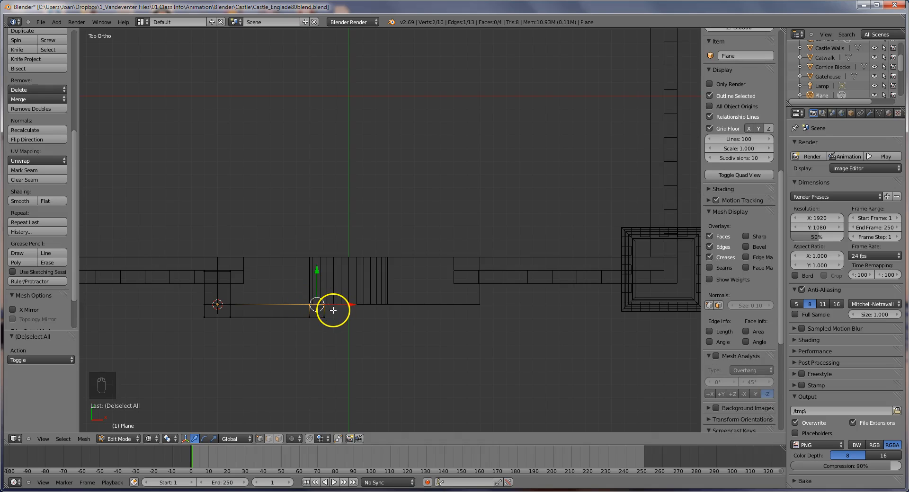
{"action": "key", "text": "e"}
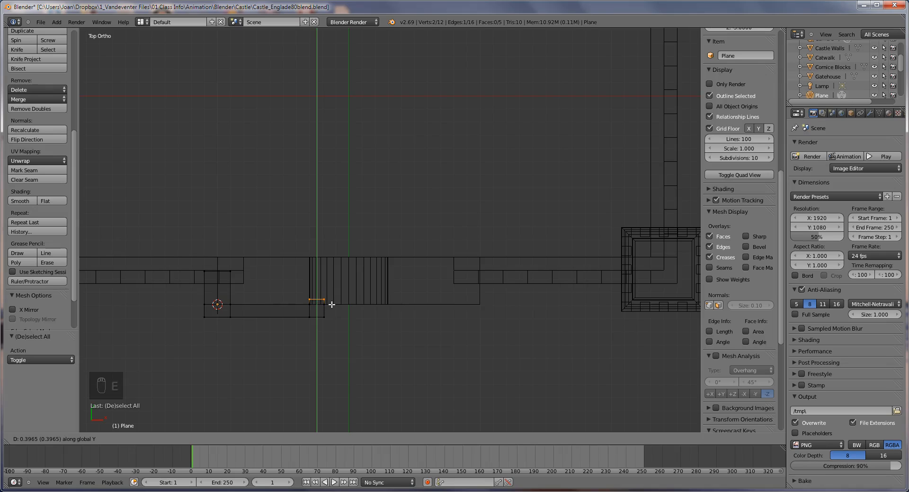
{"action": "left_click", "coordinate": [332, 263]}
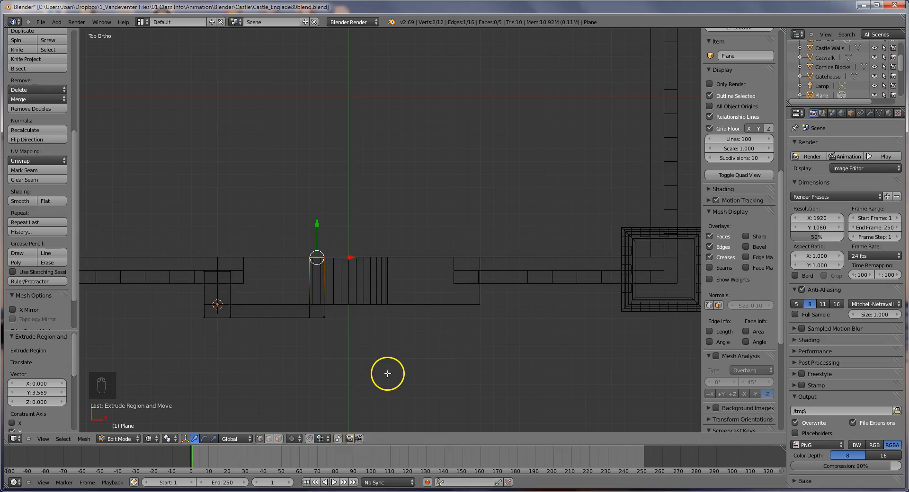
- Extrude the whole trim footprint upward about 0.95 along Z, then lower its top by about 0.13
{"action": "key", "text": "z"}
{"action": "mouse_move", "coordinate": [388, 357]}
{"action": "middle_mouse_down"}
{"action": "mouse_move", "coordinate": [404, 298]}
{"action": "mouse_move", "coordinate": [389, 282]}
{"action": "mouse_move", "coordinate": [374, 315]}
{"action": "mouse_move", "coordinate": [393, 286]}
{"action": "mouse_move", "coordinate": [418, 290]}
{"action": "mouse_move", "coordinate": [408, 295]}
{"action": "mouse_move", "coordinate": [371, 270]}
{"action": "mouse_move", "coordinate": [387, 273]}
{"action": "middle_mouse_up"}
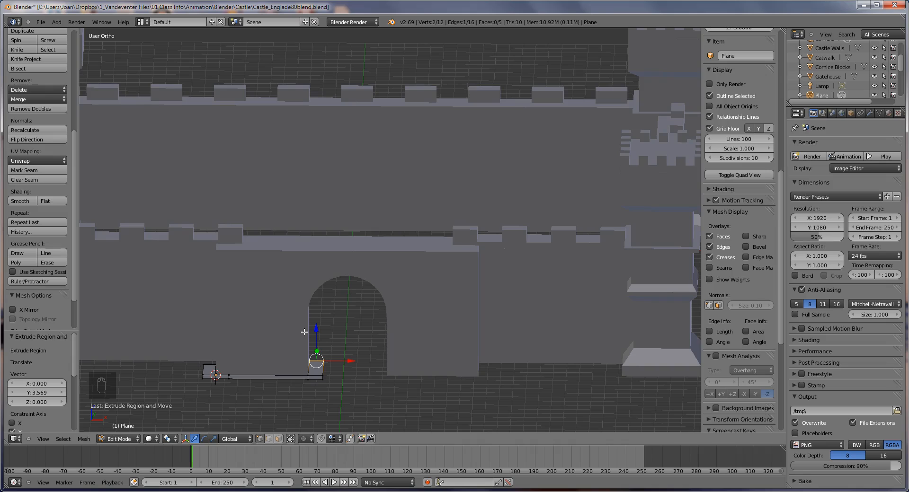
{"action": "key", "text": "z"}
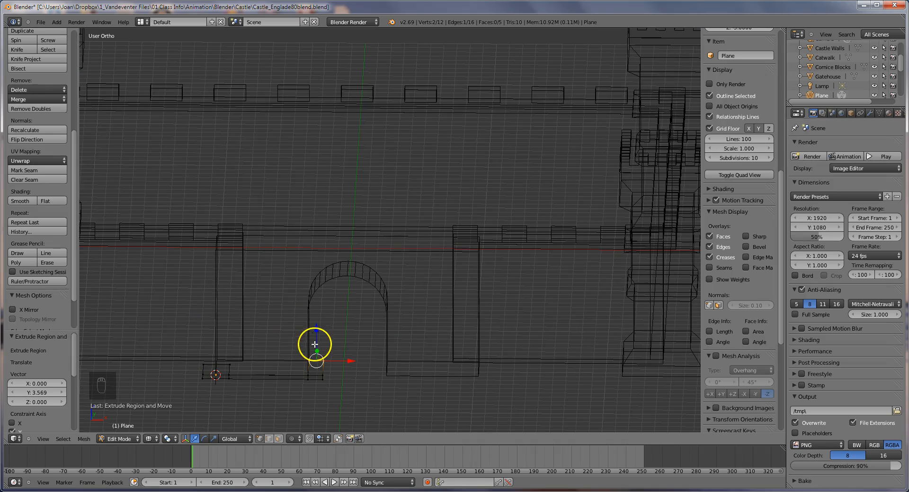
{"action": "key", "text": "KP_1"}
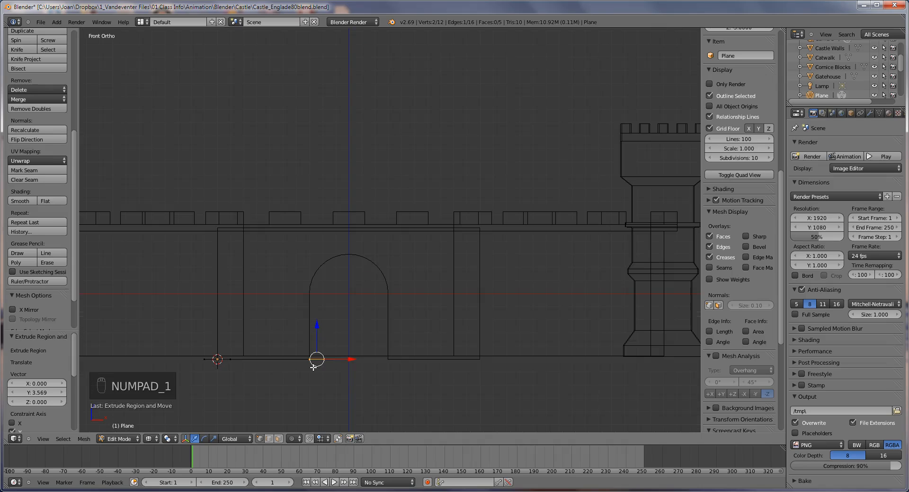
{"action": "scroll", "coordinate": [326, 415], "scroll_direction": "down", "scroll_amount": 1}
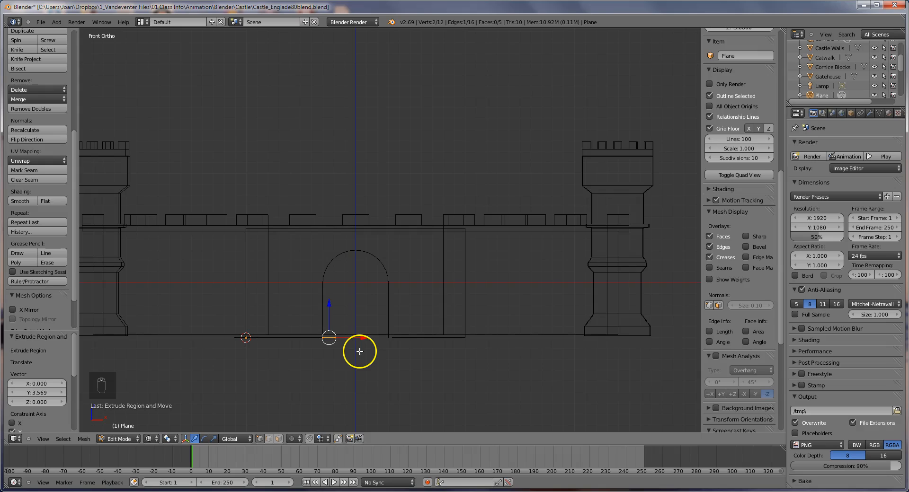
{"action": "key", "text": "a"}
{"action": "key", "text": "a"}
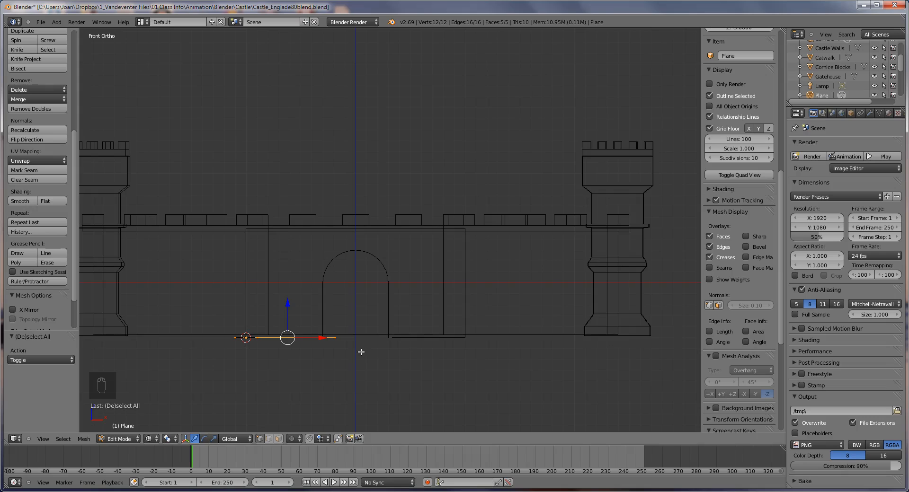
{"action": "key", "text": "e"}
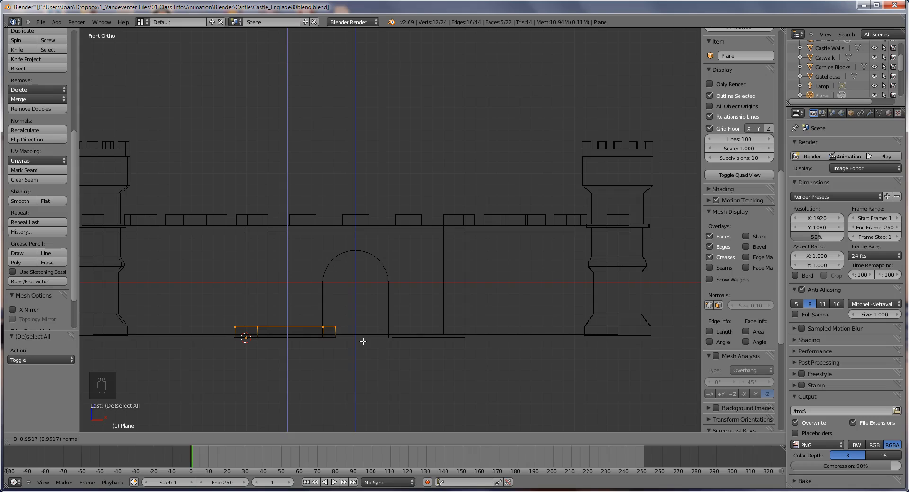
{"action": "left_click", "coordinate": [363, 341]}
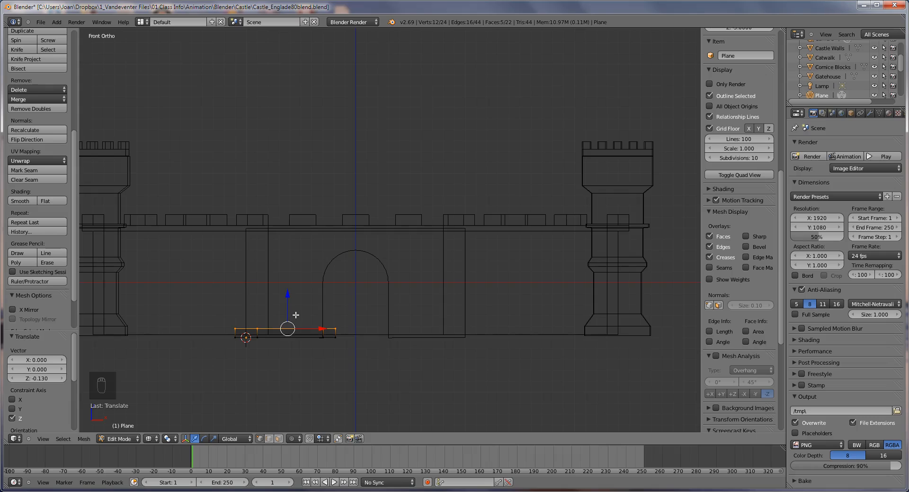
- Extrude the top of the base trim another 0.69 or so upward along Z for a second tier
{"action": "key", "text": "e"}
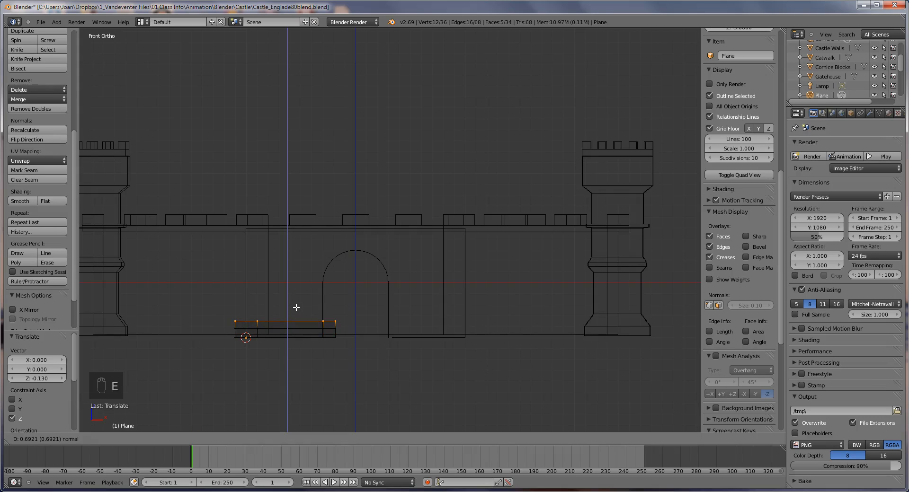
{"action": "left_click", "coordinate": [296, 308]}
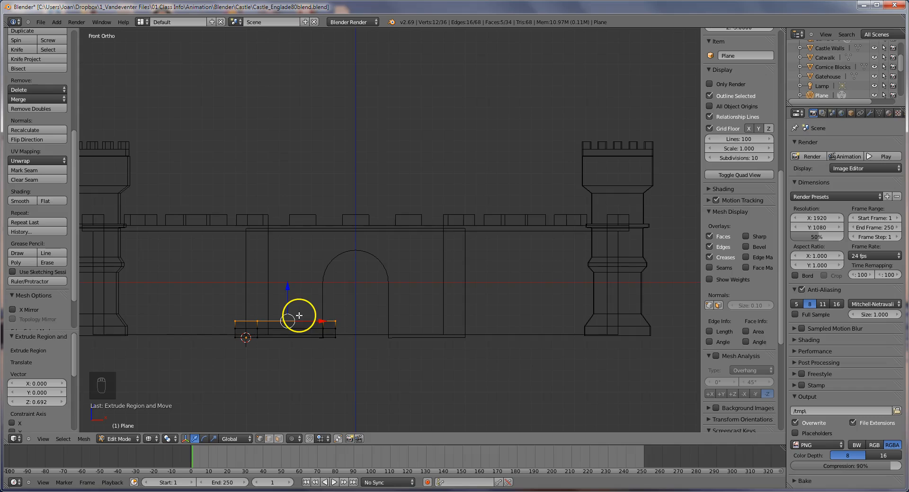
{"action": "key", "text": "z"}
{"action": "mouse_move", "coordinate": [305, 314]}
{"action": "middle_mouse_down"}
{"action": "mouse_move", "coordinate": [311, 304]}
{"action": "mouse_move", "coordinate": [347, 308]}
{"action": "mouse_move", "coordinate": [270, 308]}
{"action": "mouse_move", "coordinate": [296, 317]}
{"action": "mouse_move", "coordinate": [285, 311]}
{"action": "middle_mouse_up"}
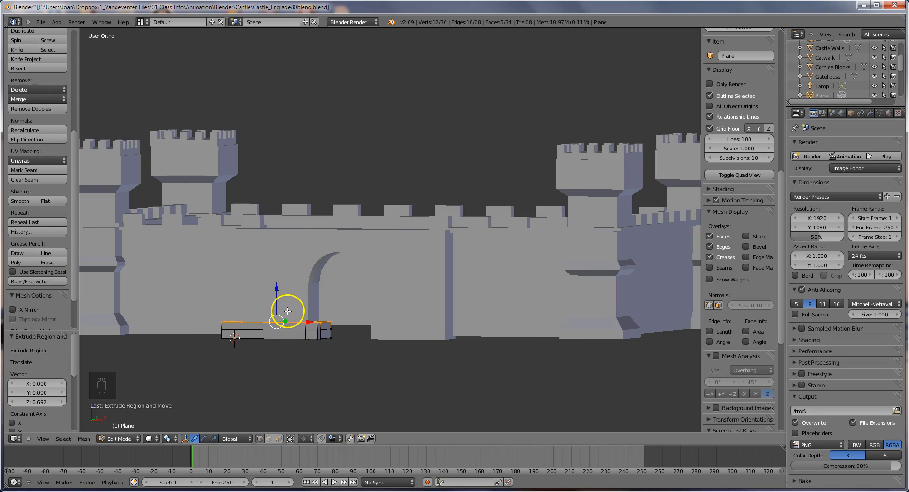
{"action": "middle_click_drag", "start_coordinate": [289, 316], "coordinate": [341, 366]}
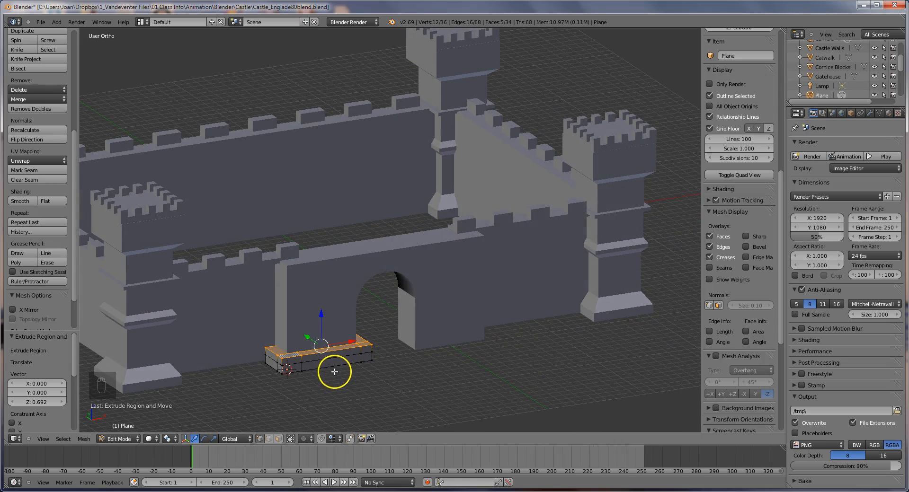
- Slope the trim's outer wall-side end by moving its top outer edge about 0.93 along X toward the gatehouse
{"action": "key", "text": "a"}
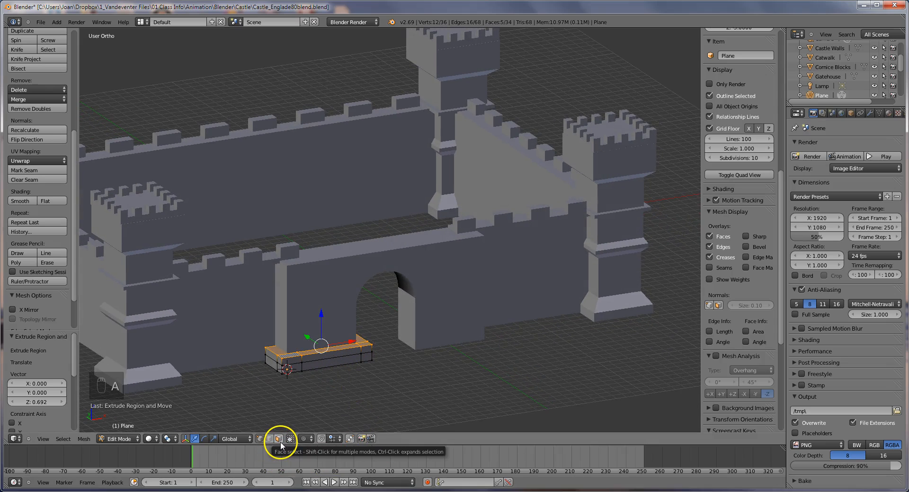
{"action": "key", "text": "a"}
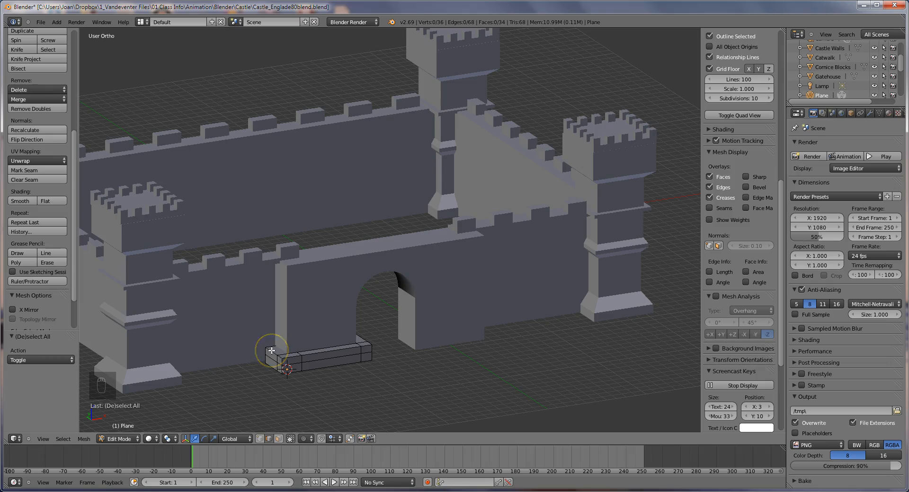
{"action": "right_click", "coordinate": [271, 351]}
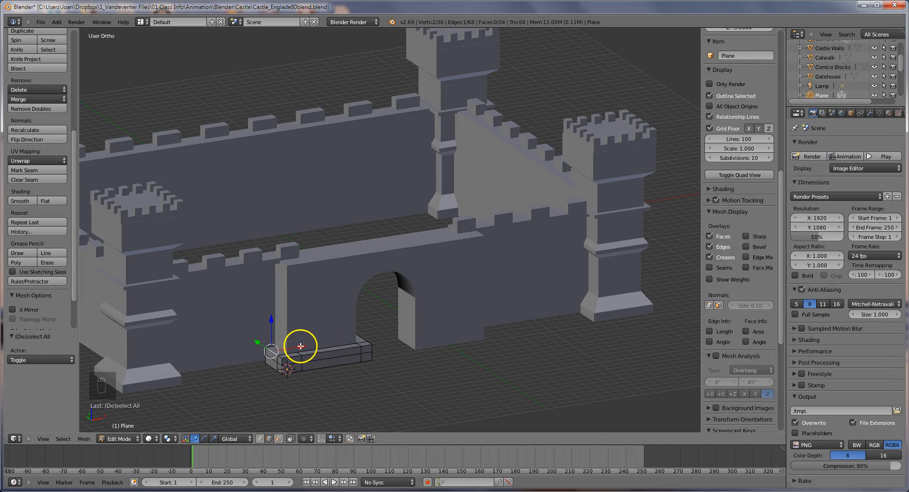
{"action": "scroll", "coordinate": [302, 336], "scroll_direction": "up", "scroll_amount": 2}
{"action": "scroll", "coordinate": [302, 337], "scroll_direction": "up", "scroll_amount": 1}
{"action": "middle_click_drag", "start_coordinate": [302, 337], "coordinate": [335, 249], "text": "shift"}
{"action": "middle_click_drag", "start_coordinate": [248, 322], "coordinate": [346, 229], "text": "shift"}
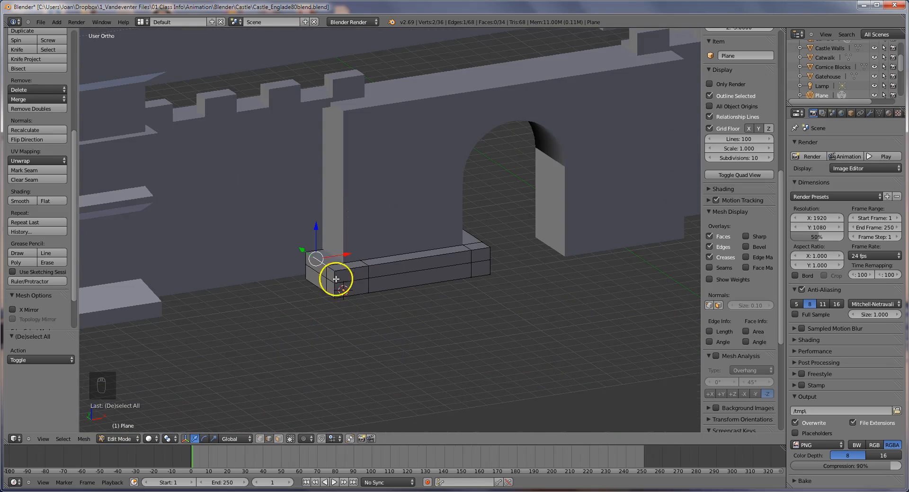
{"action": "left_click_drag", "start_coordinate": [345, 254], "coordinate": [361, 247]}
- Slope the trim's archway side by moving its top outer edge about -1.12 along X
{"action": "middle_click_drag", "start_coordinate": [397, 260], "coordinate": [361, 256]}
{"action": "right_click", "coordinate": [426, 245]}
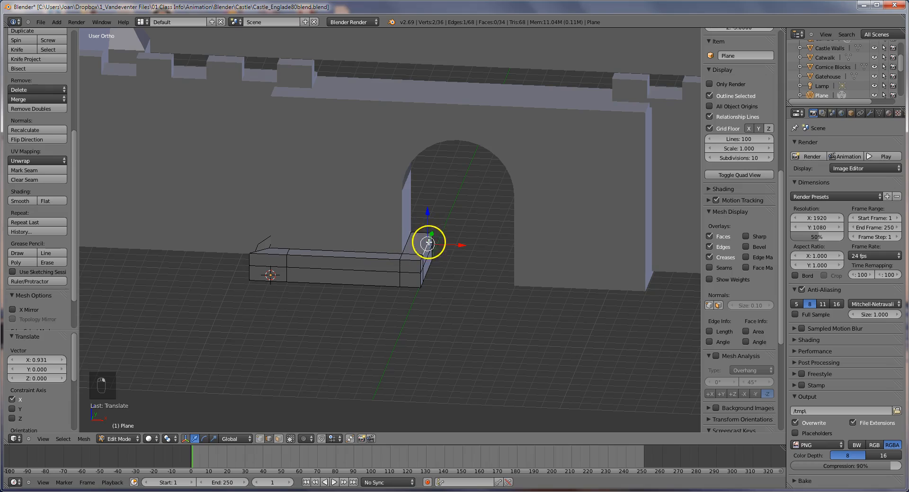
{"action": "left_click_drag", "start_coordinate": [459, 244], "coordinate": [439, 242]}
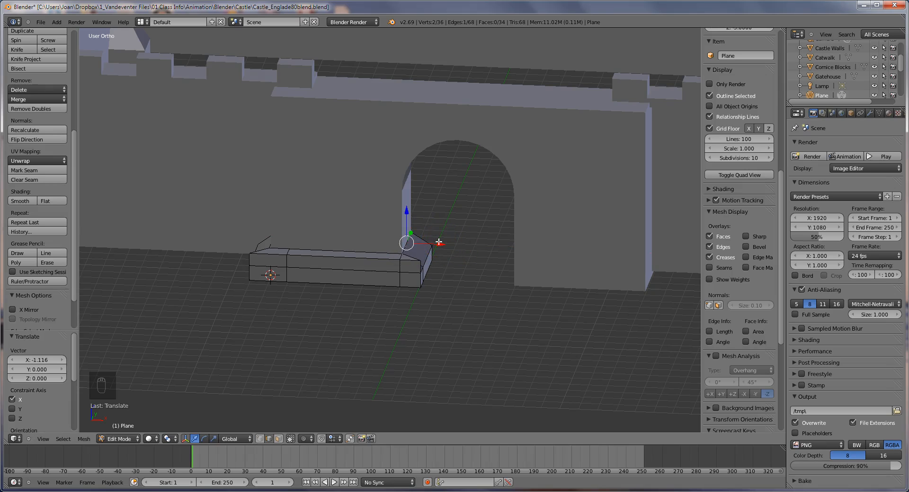
- Slope the trim's front by moving its long top outer edge about 0.98 along Y toward the gatehouse face
{"action": "middle_click_drag", "start_coordinate": [399, 239], "coordinate": [357, 243]}
{"action": "right_click", "coordinate": [268, 226]}
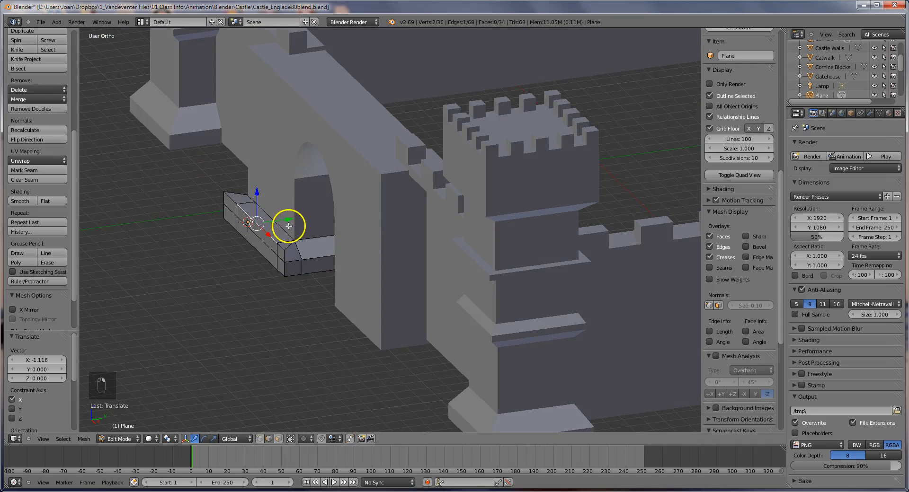
{"action": "left_click_drag", "start_coordinate": [291, 218], "coordinate": [306, 219]}
- Move the top vertex at the trim's outer front corner about 0.56 along X, then about 0.97 along Y toward the gatehouse corner
{"action": "middle_click_drag", "start_coordinate": [314, 248], "coordinate": [397, 260]}
{"action": "mouse_move", "coordinate": [282, 271]}
{"action": "middle_mouse_down"}
{"action": "mouse_move", "coordinate": [298, 261]}
{"action": "mouse_move", "coordinate": [297, 280]}
{"action": "middle_mouse_up"}
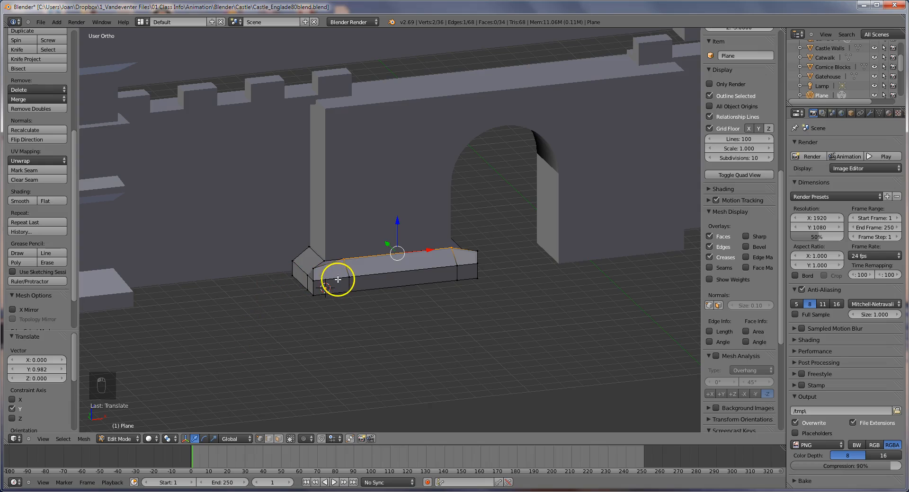
{"action": "key", "text": "a"}
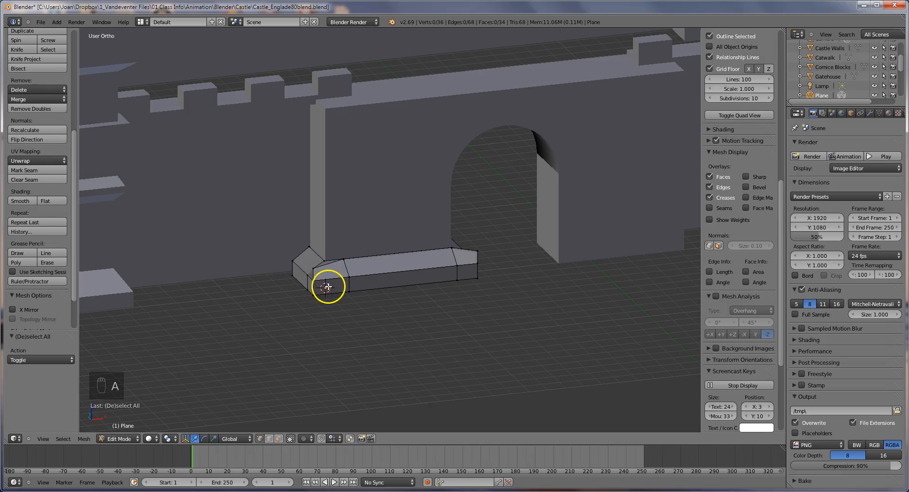
{"action": "right_click", "coordinate": [315, 269]}
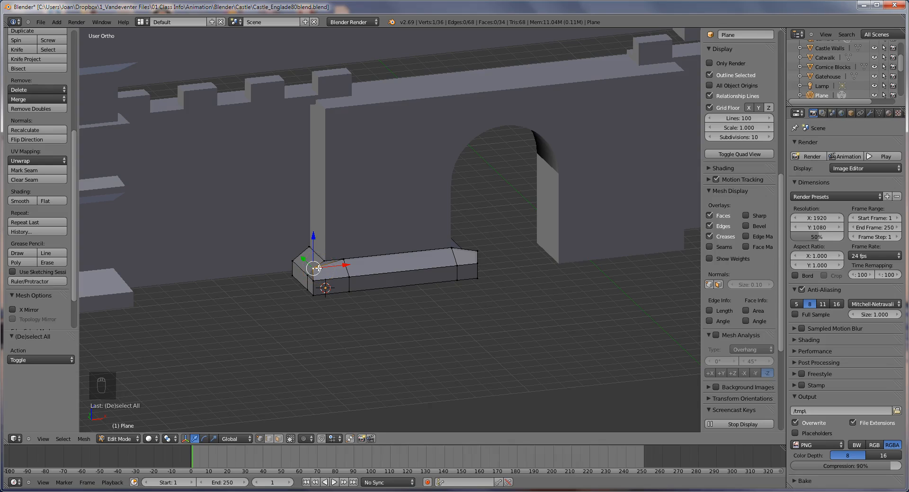
{"action": "key", "text": "g"}
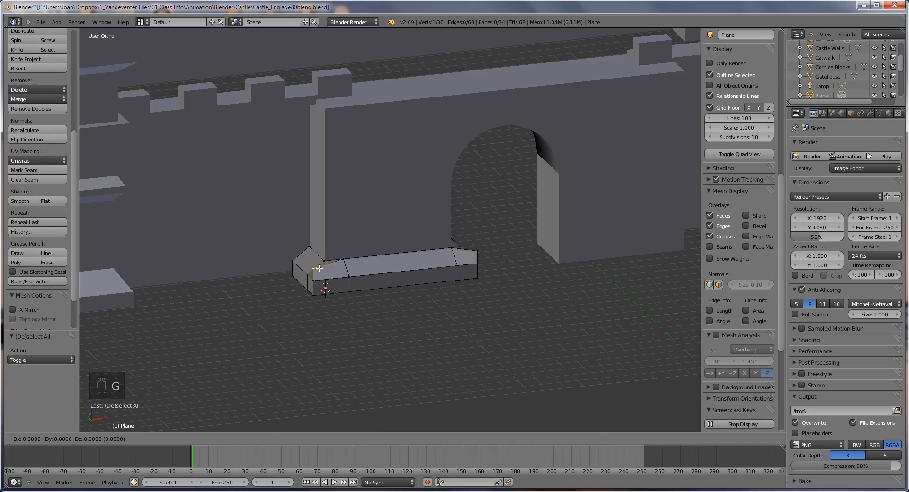
{"action": "left_click", "coordinate": [330, 260]}
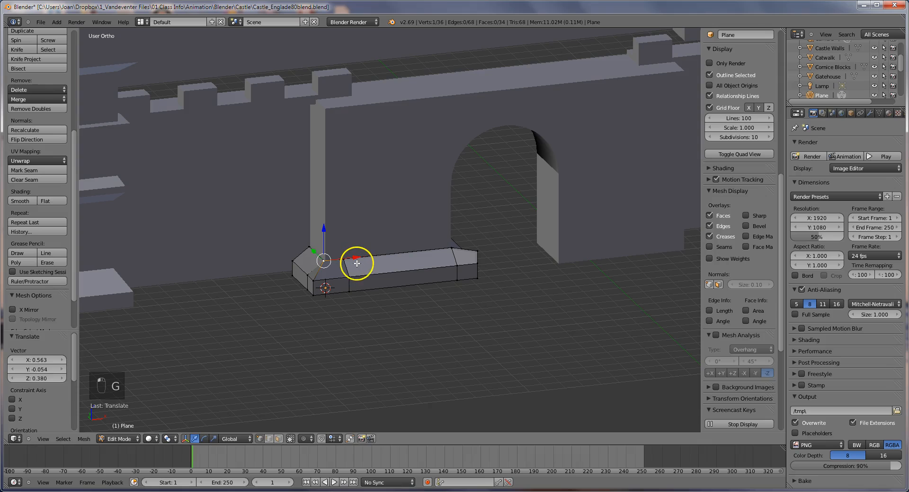
{"action": "middle_click_drag", "start_coordinate": [356, 264], "coordinate": [434, 260]}
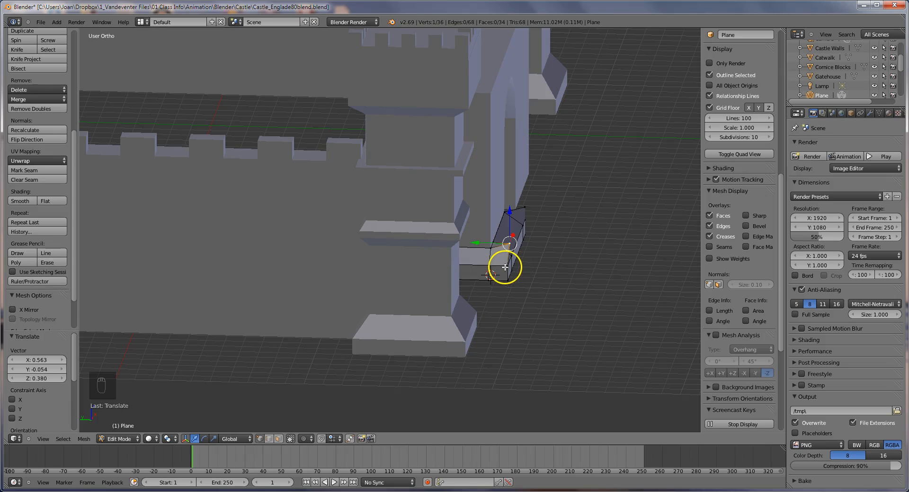
{"action": "key", "text": "g"}
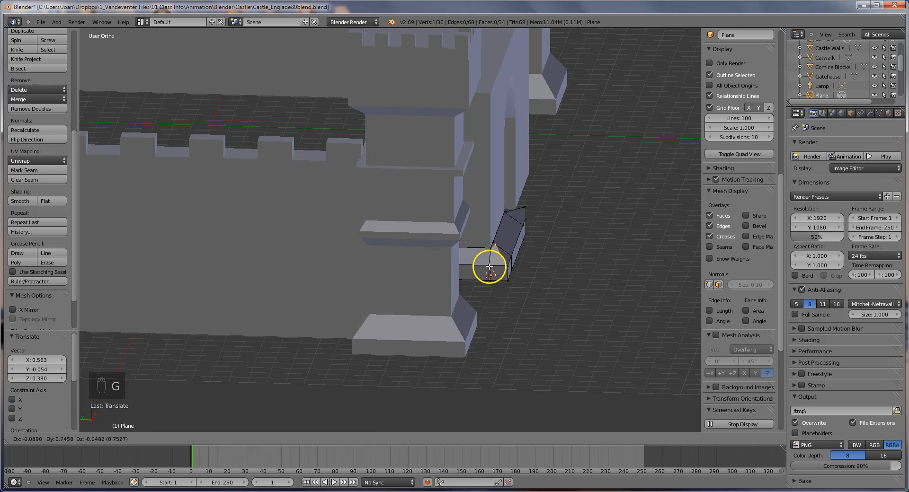
{"action": "left_click", "coordinate": [486, 270]}
- Fine-tune the outer corner's top vertex by about 0.44 X, 0.23 Y and -0.27 Z, then raise it about 0.13
{"action": "middle_click_drag", "start_coordinate": [503, 264], "coordinate": [375, 276]}
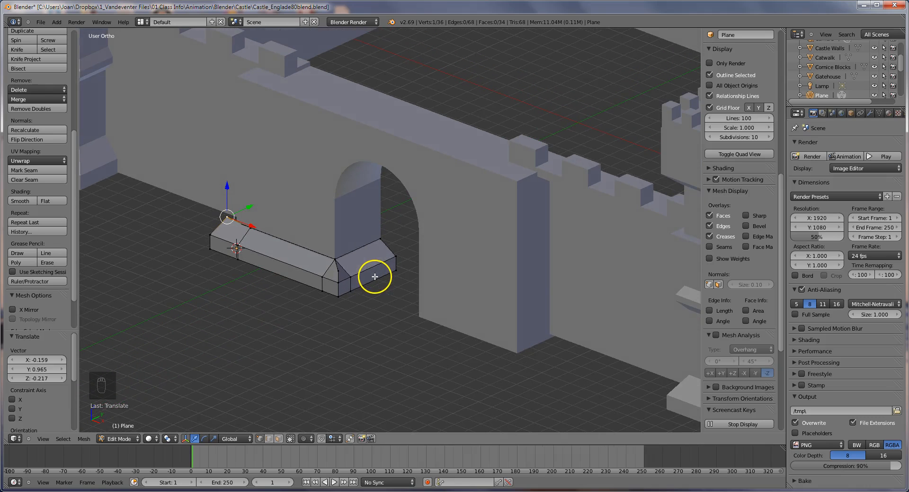
{"action": "key", "text": "g"}
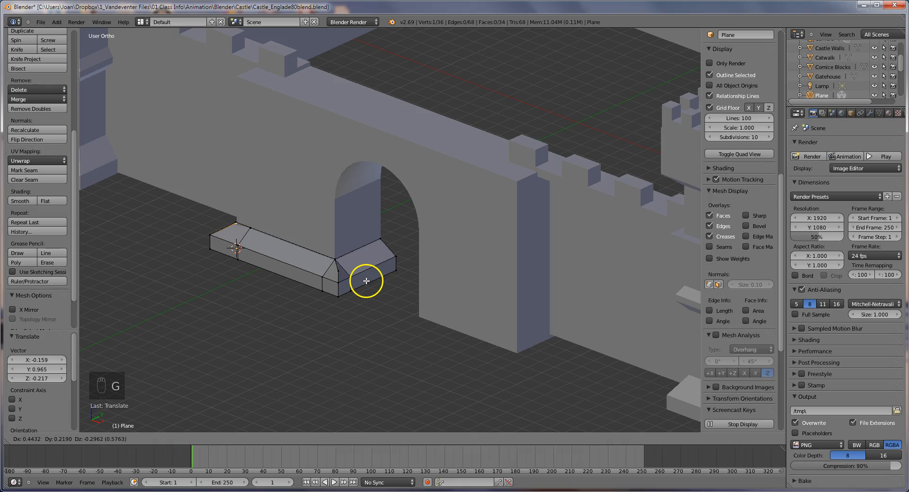
{"action": "left_click", "coordinate": [365, 280]}
{"action": "middle_click_drag", "start_coordinate": [365, 280], "coordinate": [513, 269]}
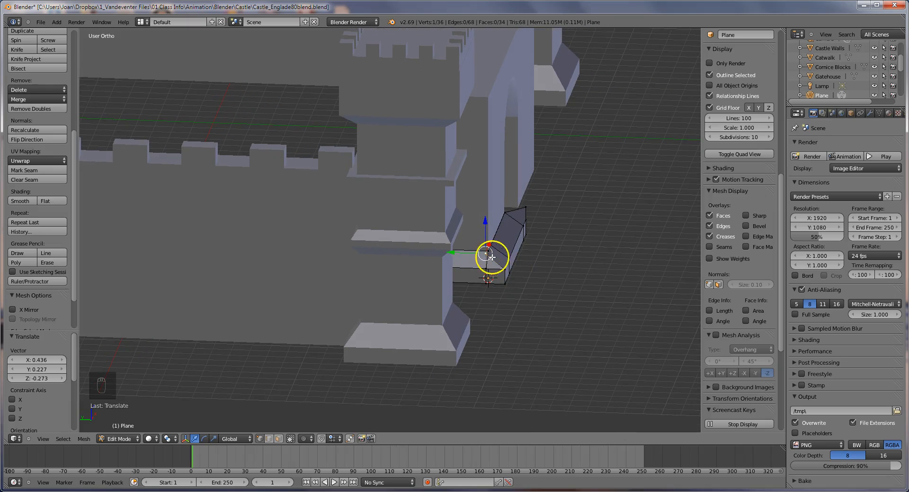
{"action": "left_click_drag", "start_coordinate": [491, 246], "coordinate": [498, 245]}
{"action": "middle_click_drag", "start_coordinate": [482, 254], "coordinate": [396, 245]}
{"action": "left_click_drag", "start_coordinate": [318, 231], "coordinate": [284, 213]}
{"action": "key", "text": "z"}
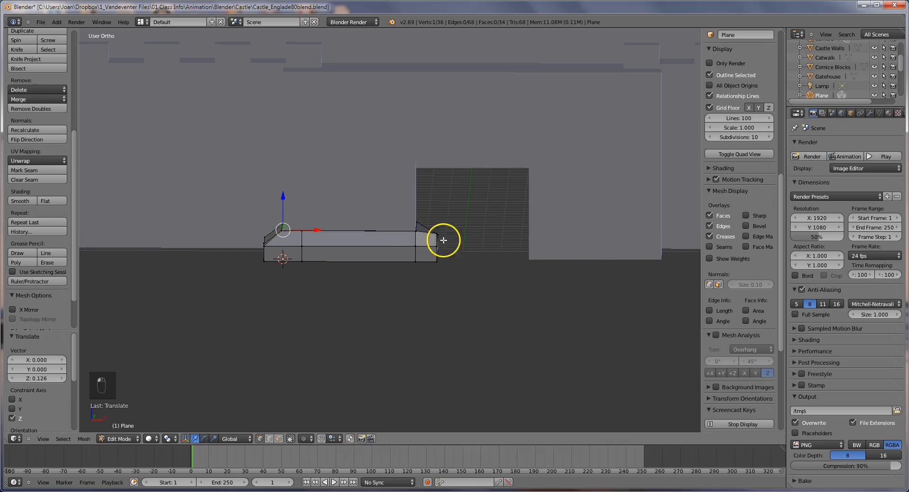
- Move the top vertex at the trim's archway front corner about -1.05 along X, then about 0.85 along Y to meet the arch corner
{"action": "right_click", "coordinate": [436, 234]}
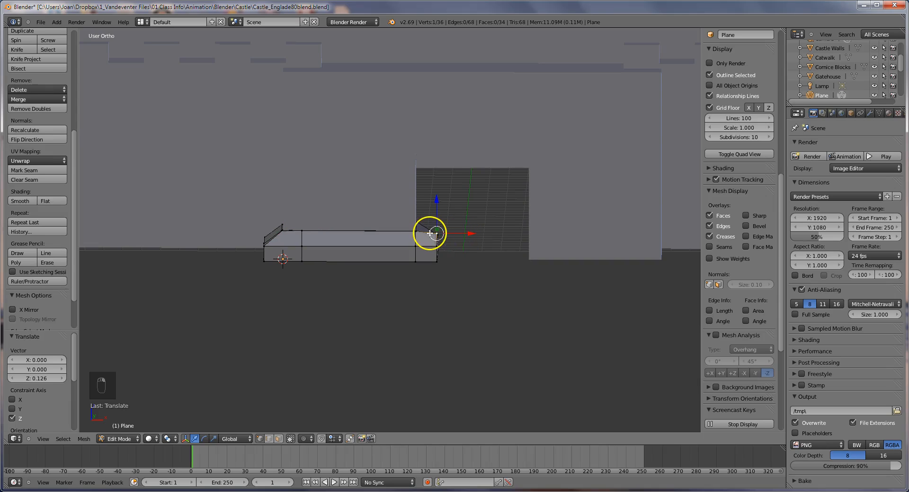
{"action": "key", "text": "g"}
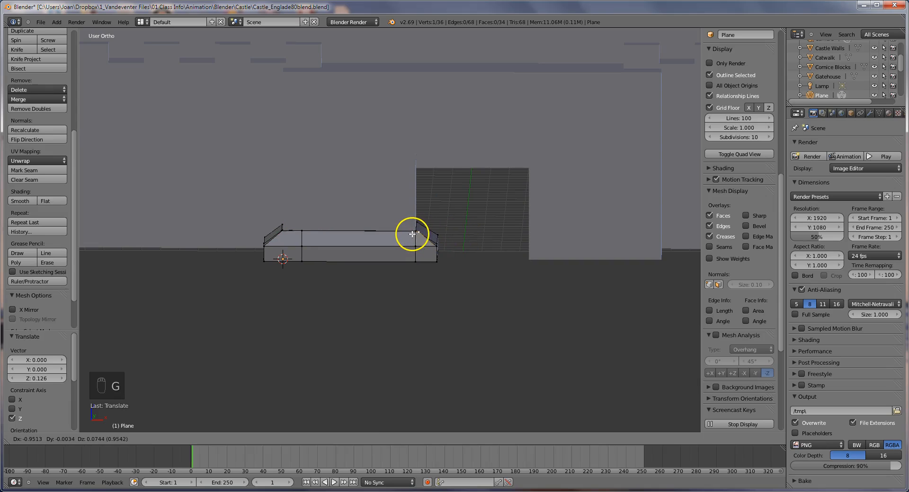
{"action": "left_click", "coordinate": [413, 235]}
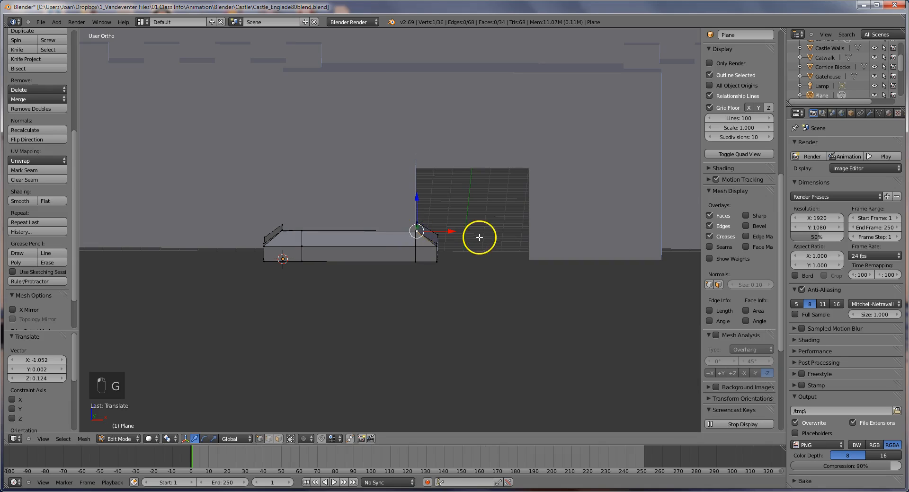
{"action": "middle_click_drag", "start_coordinate": [457, 237], "coordinate": [359, 229]}
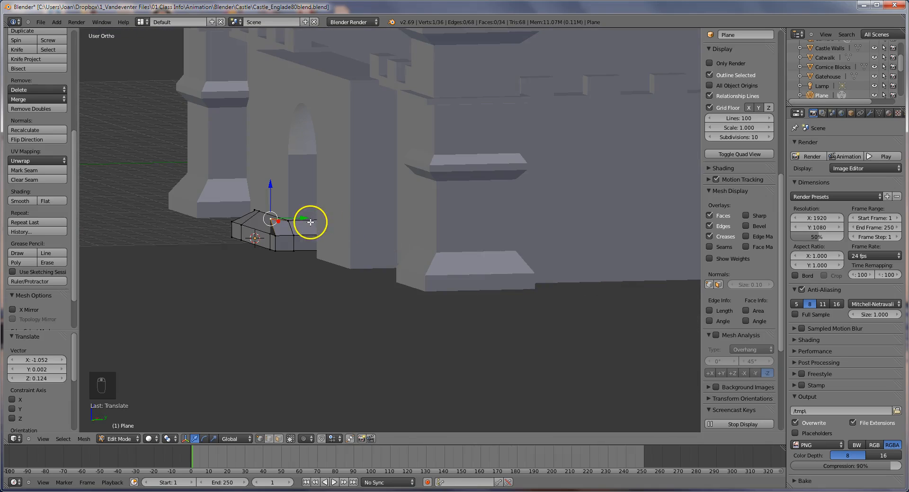
{"action": "key", "text": "g"}
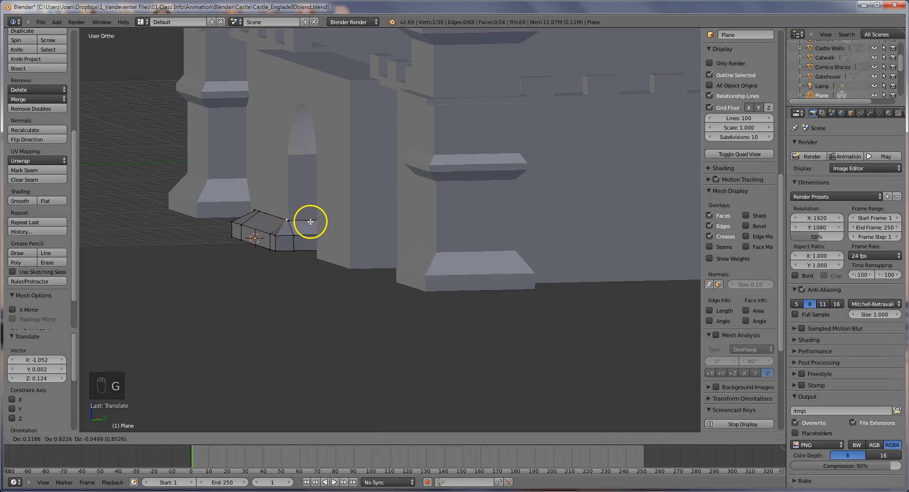
{"action": "left_click", "coordinate": [310, 222]}
{"action": "middle_click_drag", "start_coordinate": [314, 222], "coordinate": [442, 229]}
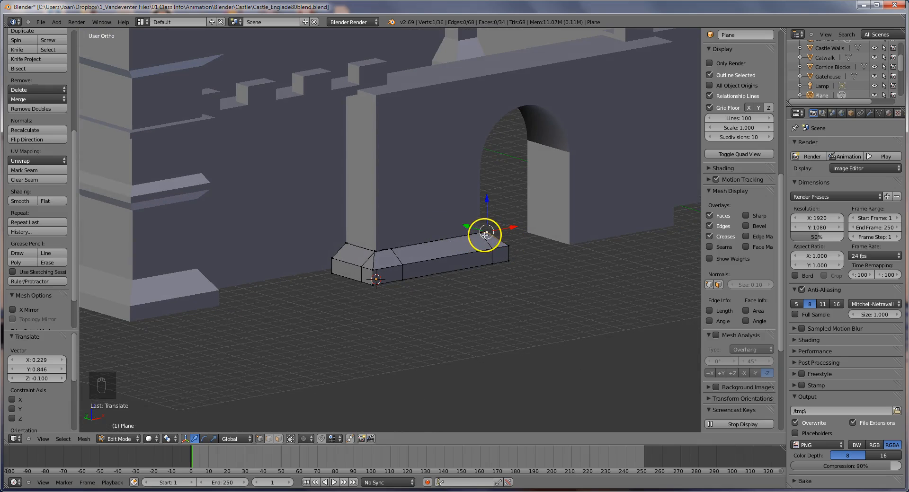
- Fine-tune the archway front corner's top vertex by about -0.22 X, 0.17 Y and -0.02 Z, and leave Edit Mode
{"action": "key", "text": "g"}
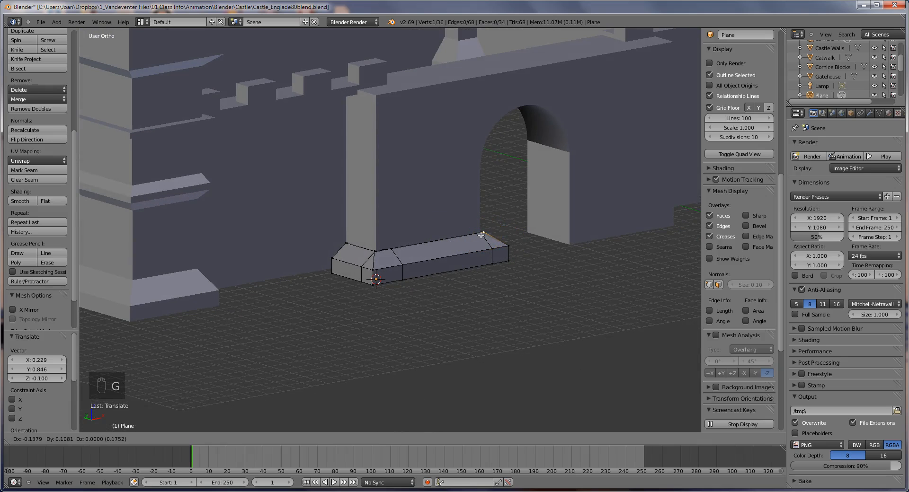
{"action": "left_click", "coordinate": [480, 235]}
{"action": "middle_click_drag", "start_coordinate": [457, 237], "coordinate": [489, 248]}
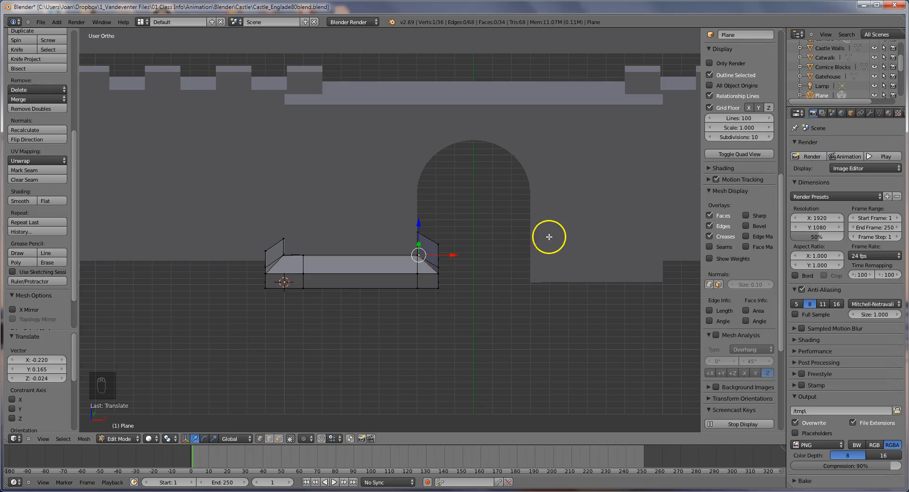
{"action": "key", "text": "Tab"}
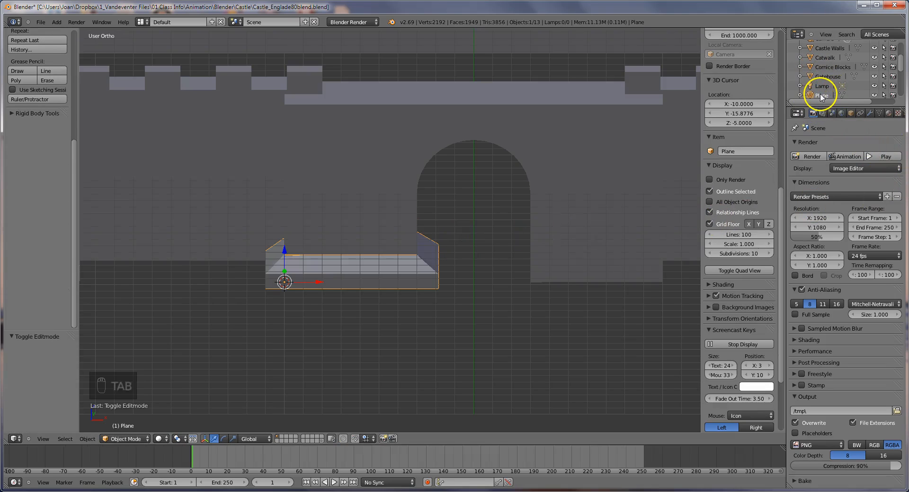
- Rename the trim's plane object as Gatehouse Base Left
{"action": "type", "text": "G"}
{"action": "key", "text": "BackSpace"}
{"action": "type", "text": "atehouse Base LE"}
{"action": "key", "text": "BackSpace"}
{"action": "type", "text": "eft"}
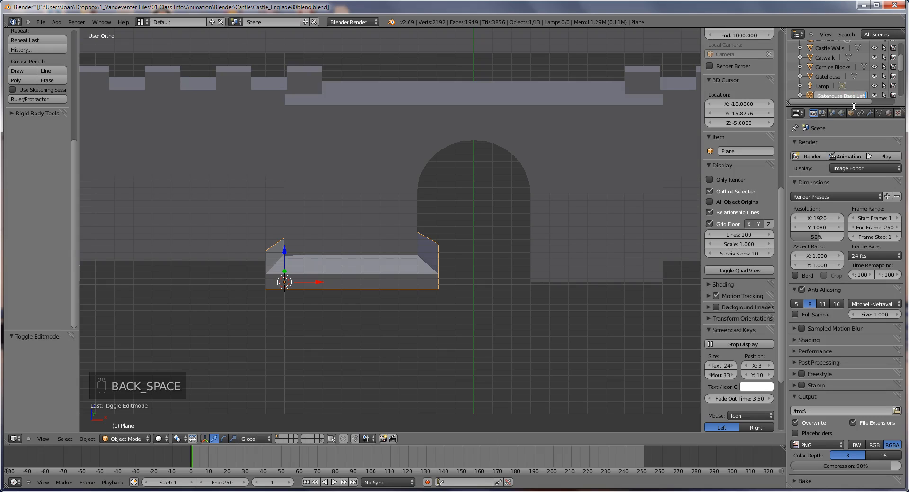
{"action": "key", "text": "Return"}
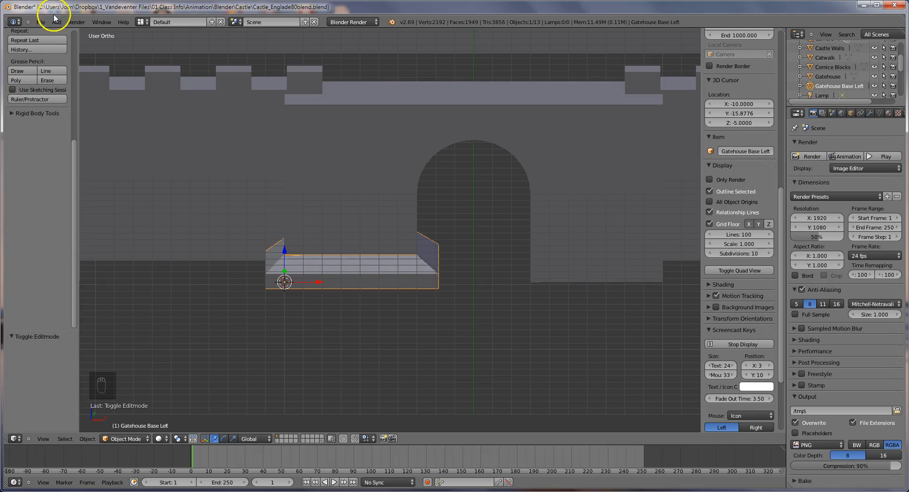
- Save the scene as a new file named Castle_Englade89blend.blend in the Castle folder
{"action": "left_click", "coordinate": [40, 21]}
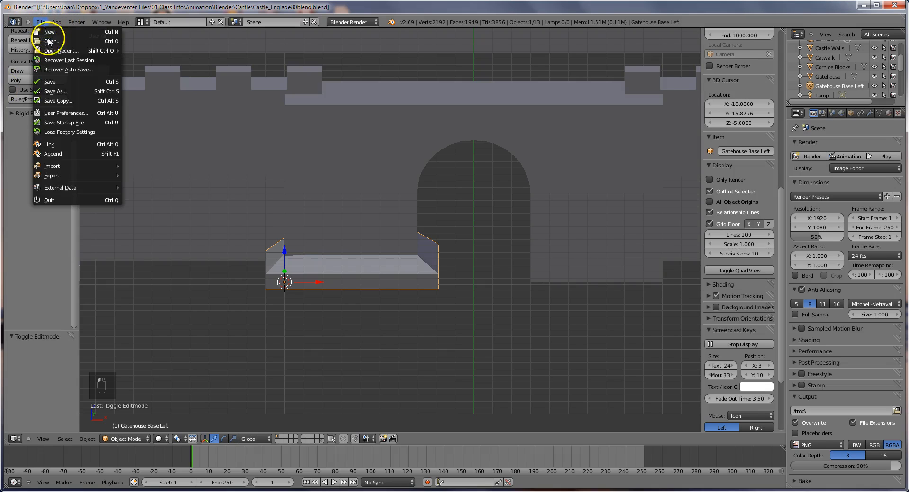
{"action": "left_click", "coordinate": [55, 91]}
{"action": "left_click", "coordinate": [167, 57]}
{"action": "left_click", "coordinate": [166, 57]}
{"action": "key", "text": "BackSpace"}
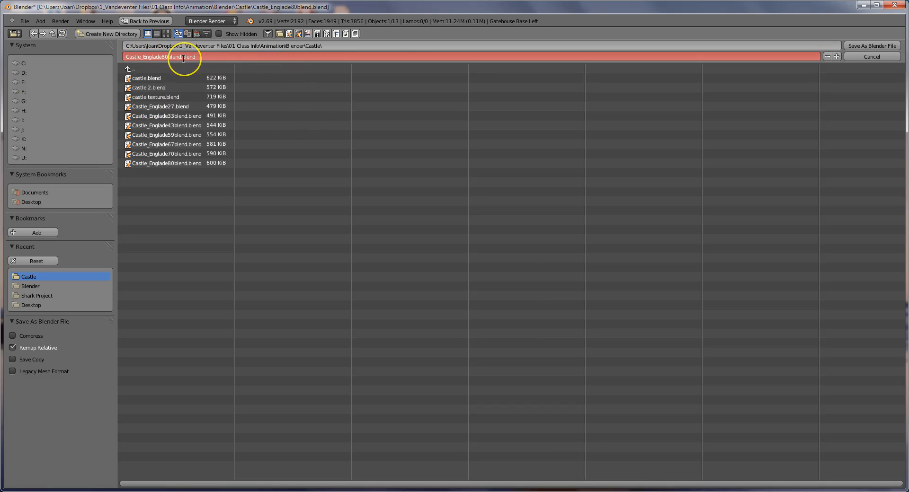
{"action": "type", "text": "9"}
{"action": "key", "text": "Return"}
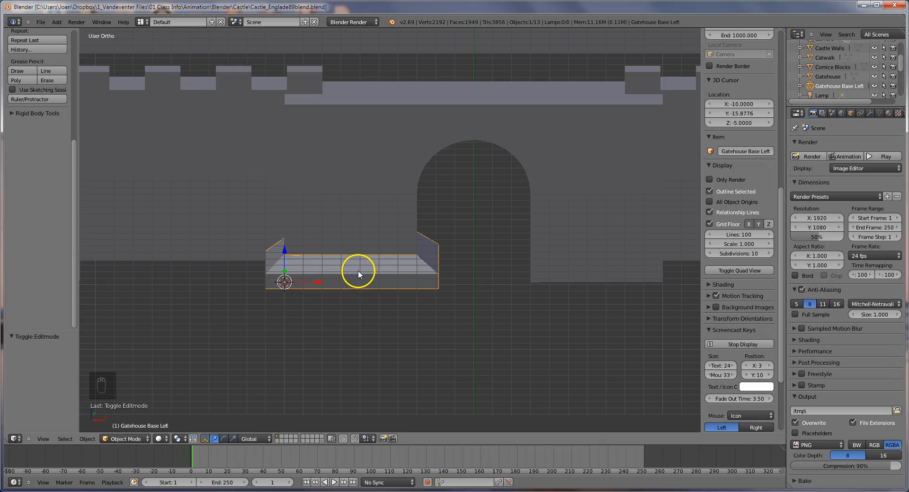
- Make a linked duplicate of Gatehouse Base Left and move it about 12.47 along X to the archway's other side
{"action": "left_click", "coordinate": [349, 260]}
{"action": "key", "text": "alt+d"}
{"action": "left_click", "coordinate": [344, 259]}
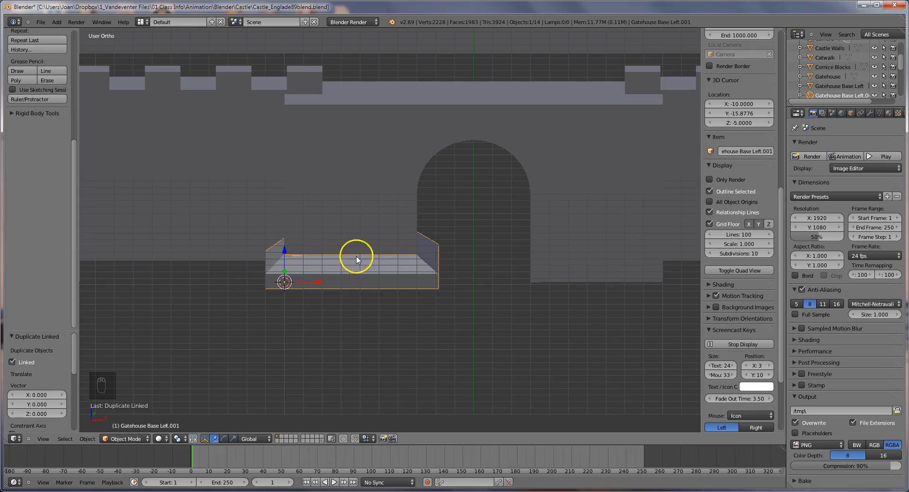
{"action": "left_click_drag", "start_coordinate": [316, 281], "coordinate": [552, 306]}
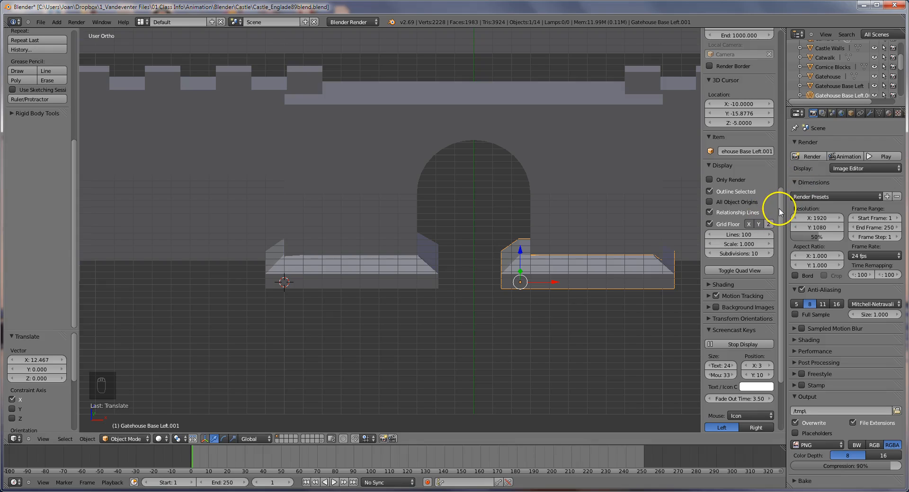
- Mirror the duplicated trim by setting its X scale to -1
{"action": "mouse_move", "coordinate": [778, 208]}
{"action": "left_mouse_down"}
{"action": "mouse_move", "coordinate": [819, 77]}
{"action": "mouse_move", "coordinate": [761, 45]}
{"action": "left_mouse_up"}
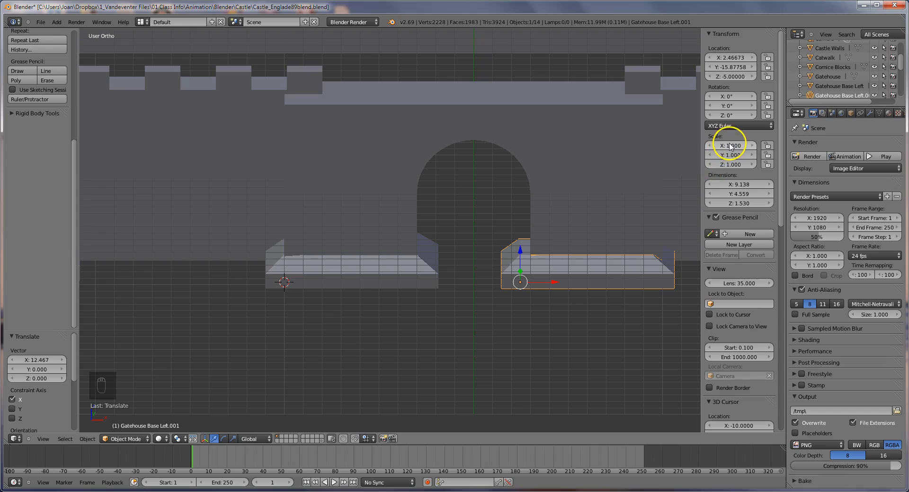
{"action": "left_click", "coordinate": [742, 146]}
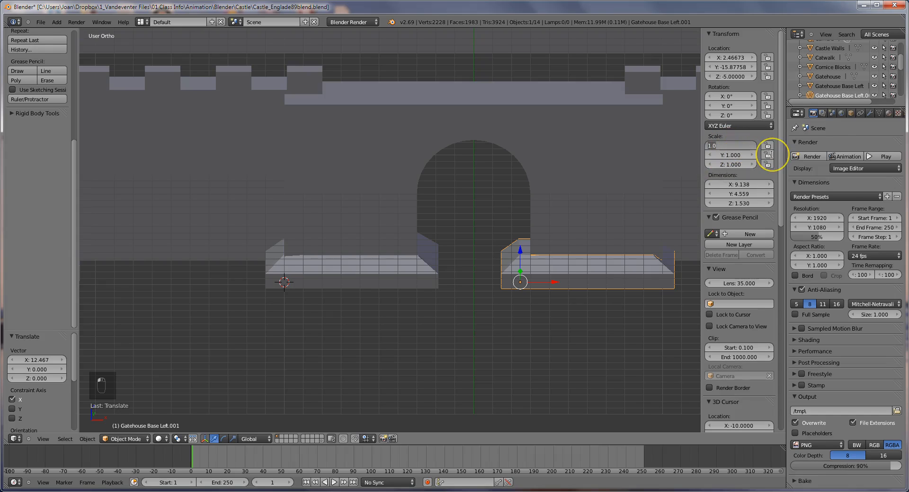
{"action": "key", "text": "BackSpace"}
{"action": "key", "text": "Return"}
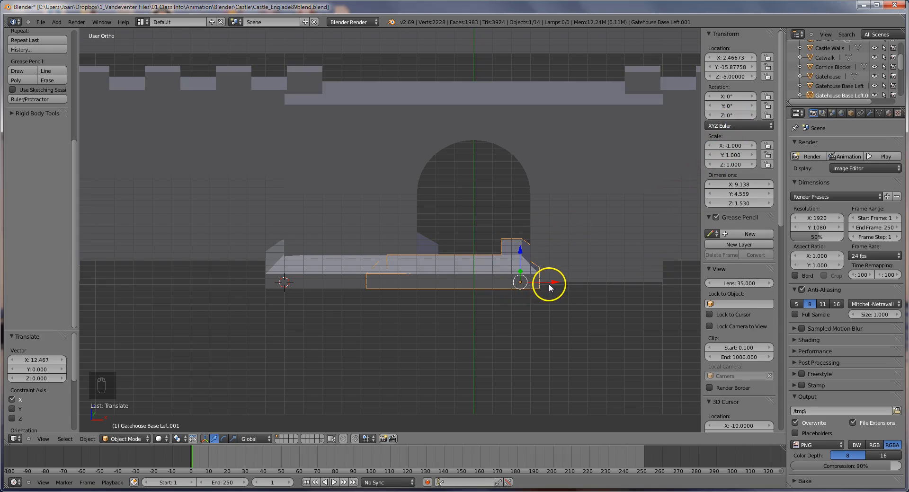
- Move the mirrored trim along X to about 9.95 so it fits around the gatehouse's right half
{"action": "left_click_drag", "start_coordinate": [553, 279], "coordinate": [621, 282]}
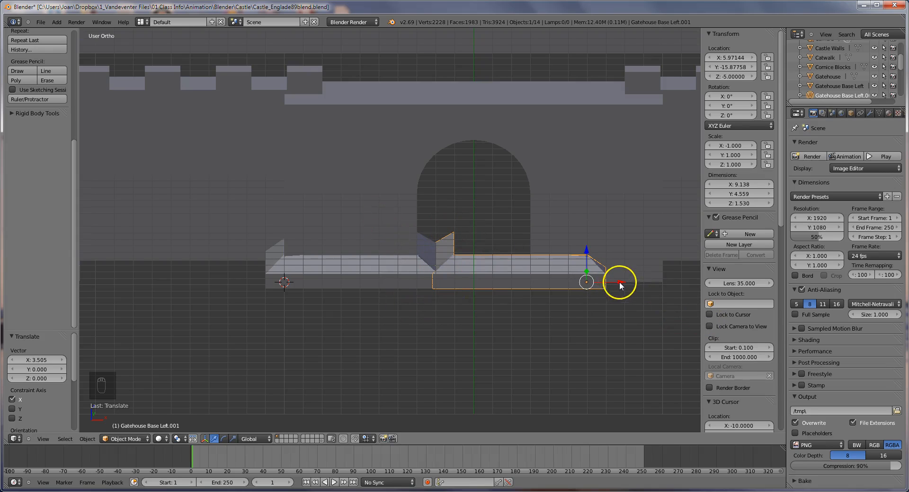
{"action": "left_click_drag", "start_coordinate": [621, 285], "coordinate": [696, 286]}
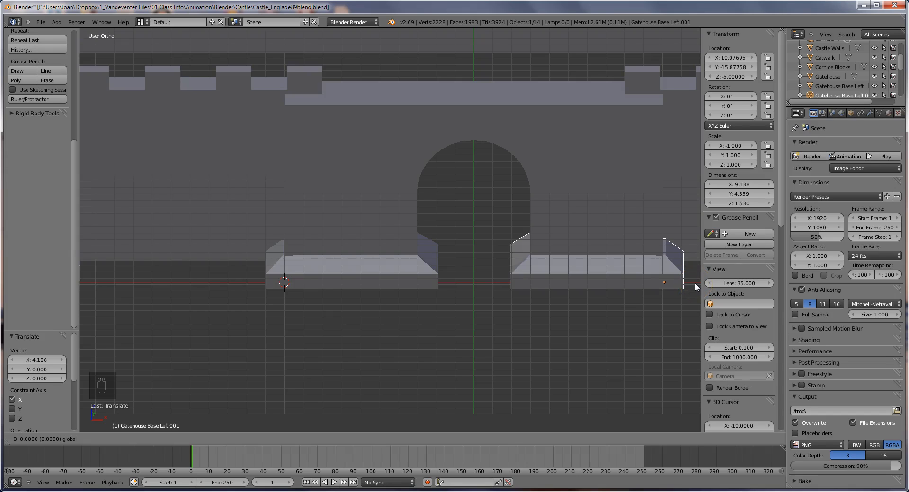
{"action": "left_click_drag", "start_coordinate": [695, 287], "coordinate": [691, 284]}
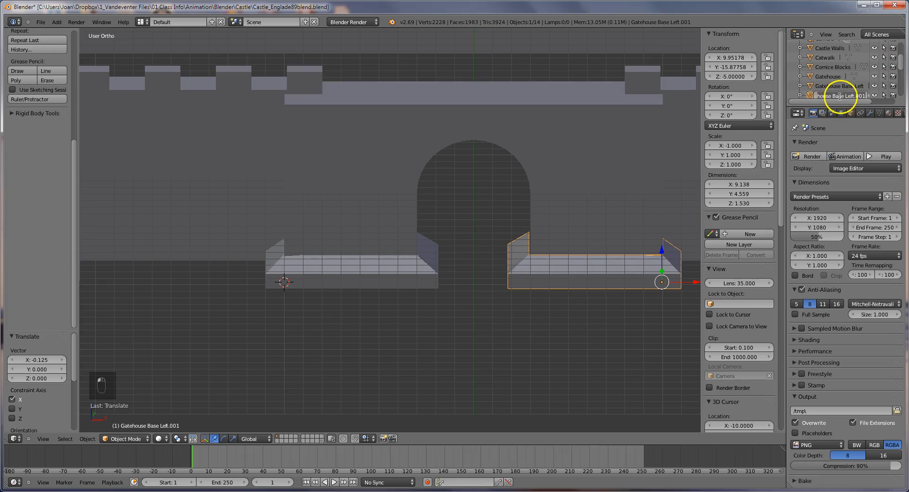
- Rename the mirrored trim object as Gatehouse Base Right
{"action": "double_click", "coordinate": [835, 95]}
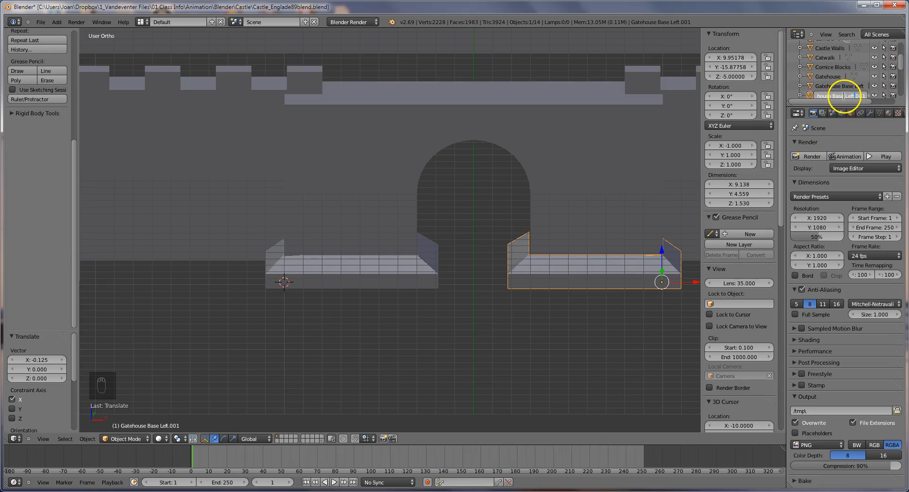
{"action": "key", "text": "BackSpace"}
{"action": "key", "text": "BackSpace"}
{"action": "key", "text": "BackSpace"}
{"action": "key", "text": "BackSpace"}
{"action": "key", "text": "BackSpace"}
{"action": "key", "text": "BackSpace"}
{"action": "key", "text": "BackSpace"}
{"action": "key", "text": "BackSpace"}
{"action": "type", "text": "Right"}
{"action": "left_click", "coordinate": [876, 97]}
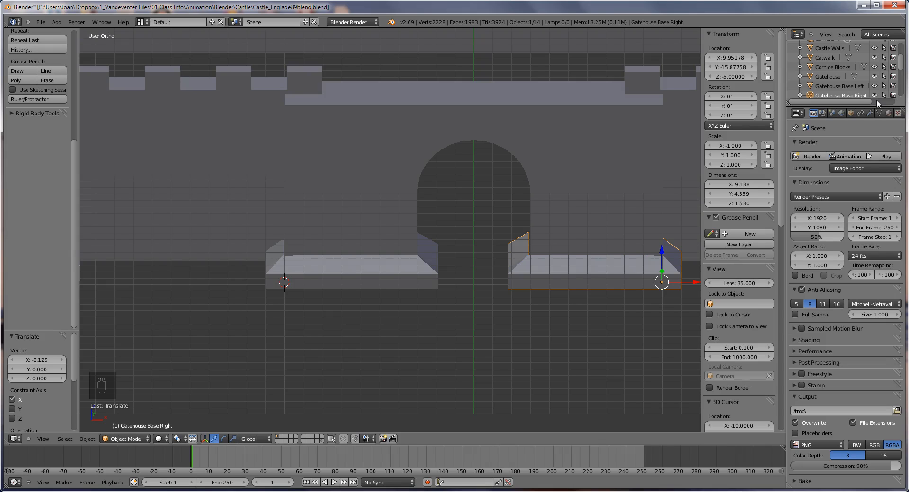
- In a wireframe top view, place the 3D cursor inside the gatehouse's front left corner and add a cube there
{"action": "key", "text": "KP_7"}
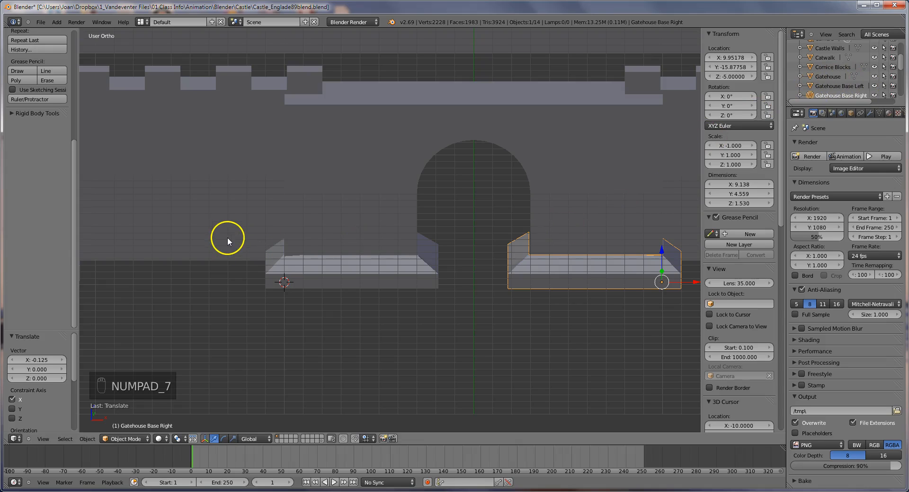
{"action": "key", "text": "KP_7"}
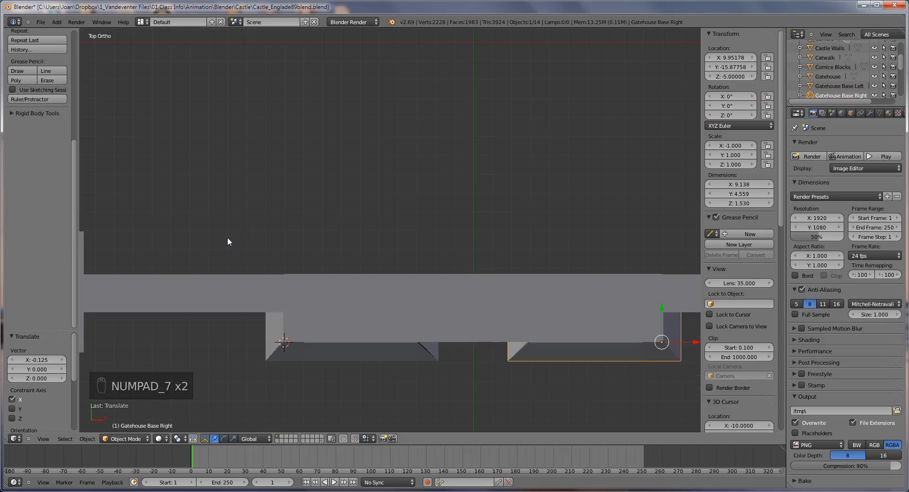
{"action": "key", "text": "z"}
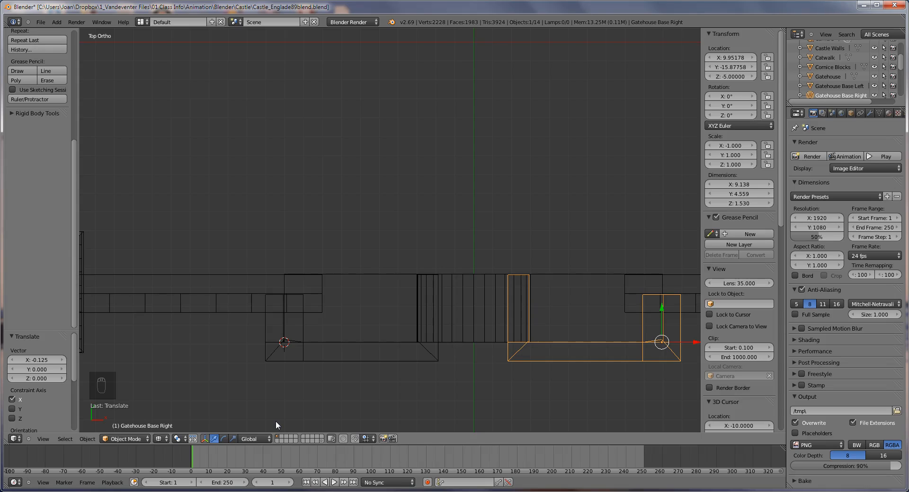
{"action": "left_click", "coordinate": [291, 336]}
{"action": "key", "text": "a"}
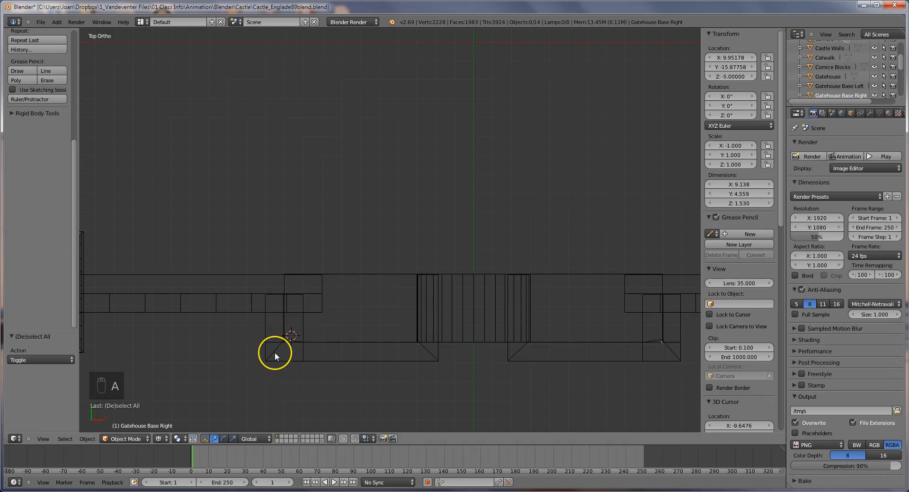
{"action": "key", "text": "shift+a"}
{"action": "mouse_move", "coordinate": [275, 352]}
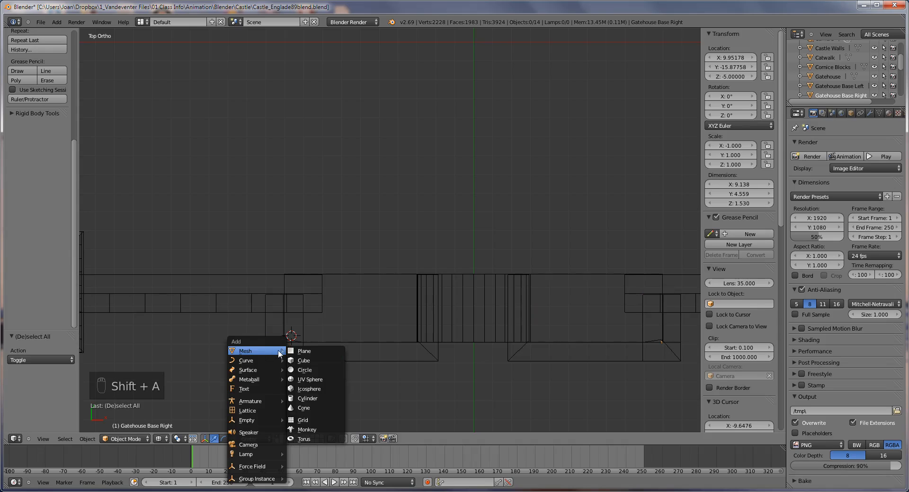
{"action": "left_click", "coordinate": [311, 360]}
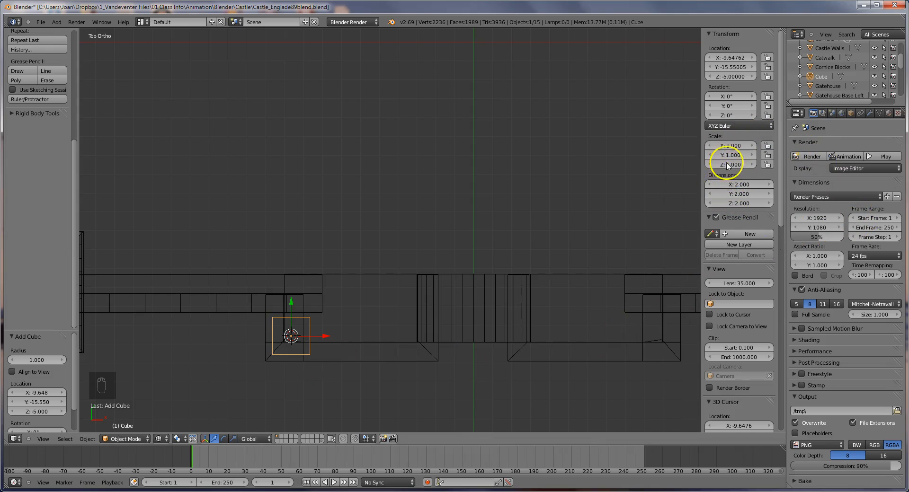
- Set the cube's X, Y and Z dimensions to 1 each
{"action": "left_click", "coordinate": [737, 188]}
{"action": "type", "text": "1"}
{"action": "left_click", "coordinate": [741, 195]}
{"action": "key", "text": "KP_1"}
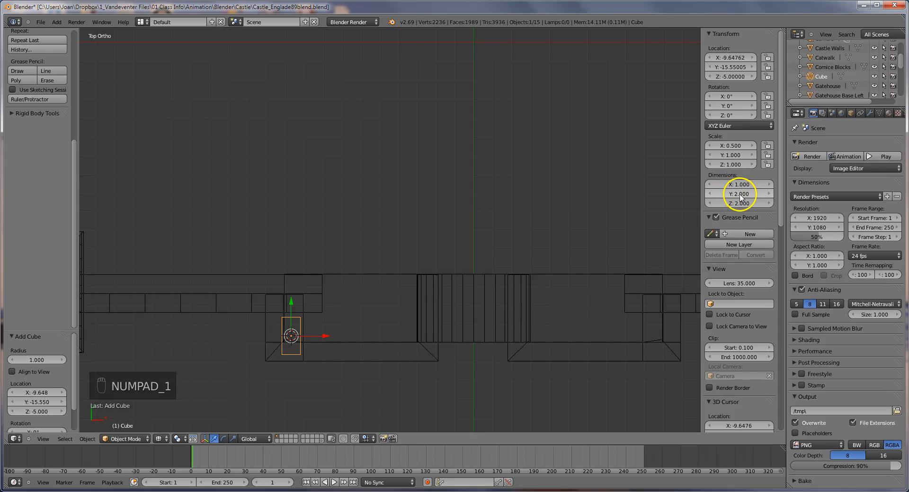
{"action": "double_click", "coordinate": [741, 195]}
{"action": "type", "text": "1"}
{"action": "key", "text": "Return"}
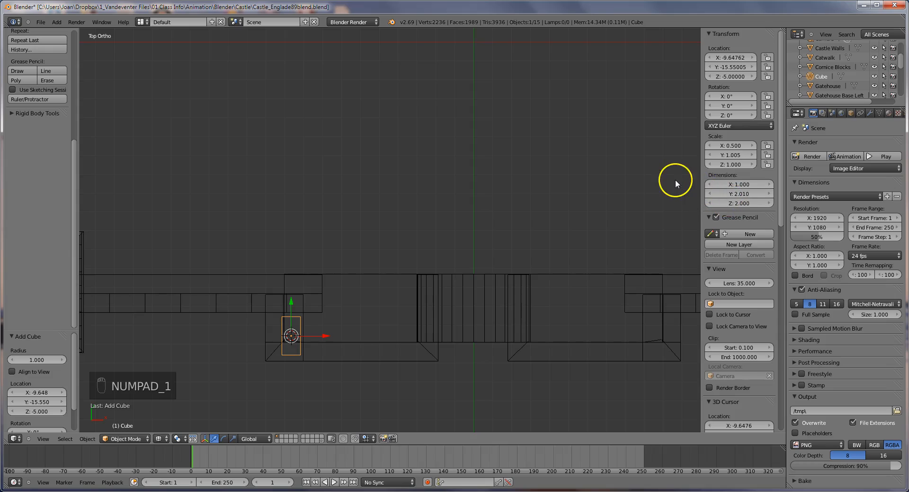
{"action": "left_click", "coordinate": [736, 194]}
{"action": "type", "text": "1"}
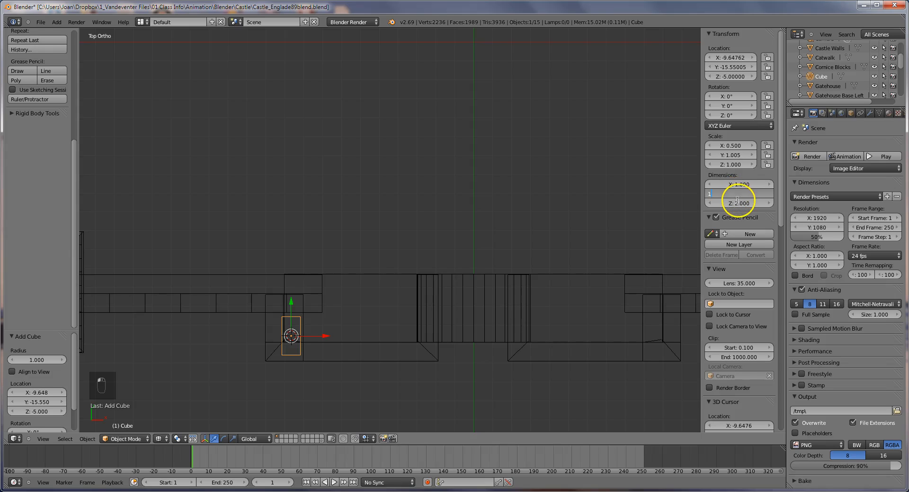
{"action": "key", "text": "Return"}
{"action": "left_click", "coordinate": [737, 203]}
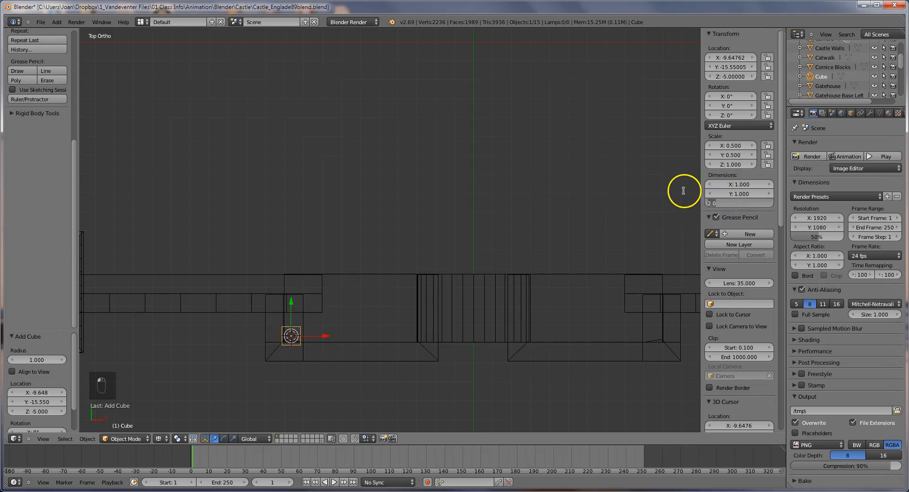
{"action": "type", "text": "1"}
{"action": "key", "text": "Return"}
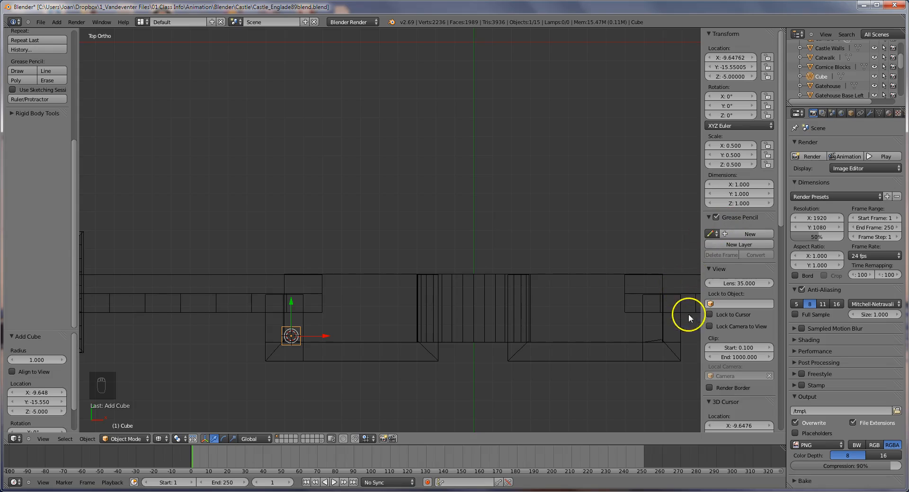
- In front view, raise the cube about 10.57 along Z to the gatehouse top, then shift it about 0.12 along X
{"action": "key", "text": "KP_1"}
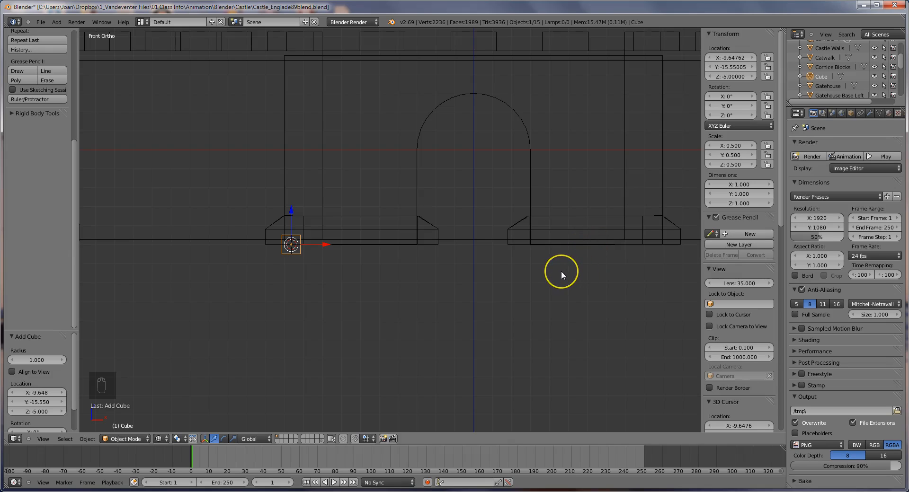
{"action": "scroll", "coordinate": [561, 271], "scroll_direction": "down", "scroll_amount": 1}
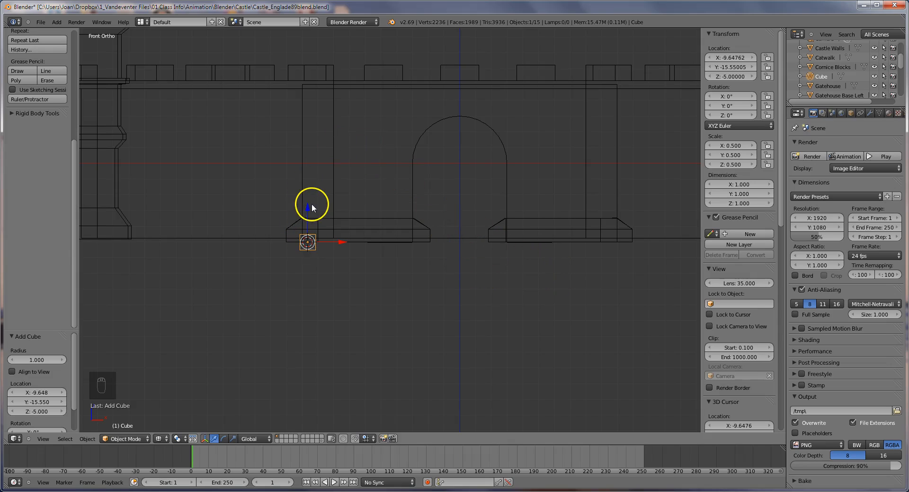
{"action": "left_click_drag", "start_coordinate": [307, 211], "coordinate": [325, 44]}
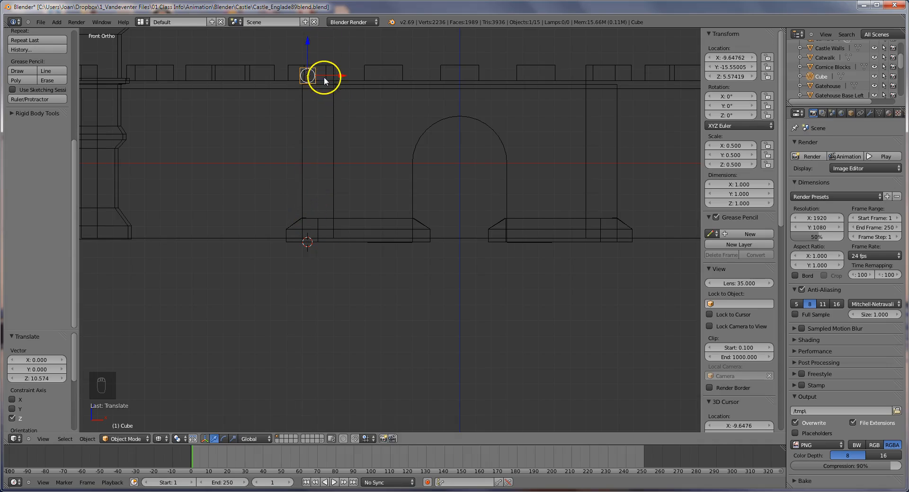
{"action": "left_click_drag", "start_coordinate": [342, 72], "coordinate": [342, 75]}
- Fine-tune the cube at the gatehouse's top corner by about -0.05 Z and 0.05 X, and return to solid shading
{"action": "scroll", "coordinate": [348, 78], "scroll_direction": "up", "scroll_amount": 3}
{"action": "middle_click_drag", "start_coordinate": [353, 81], "coordinate": [418, 261], "text": "shift"}
{"action": "middle_click_drag", "start_coordinate": [405, 189], "coordinate": [416, 178]}
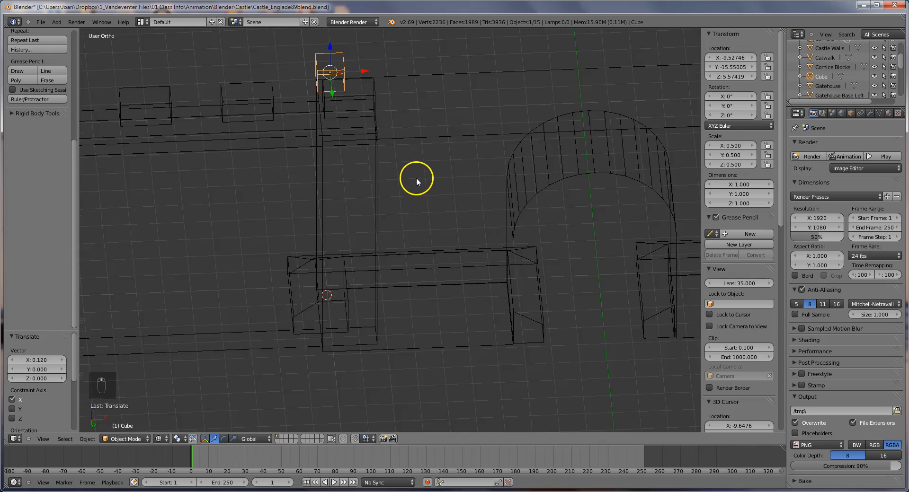
{"action": "key", "text": "KP_1"}
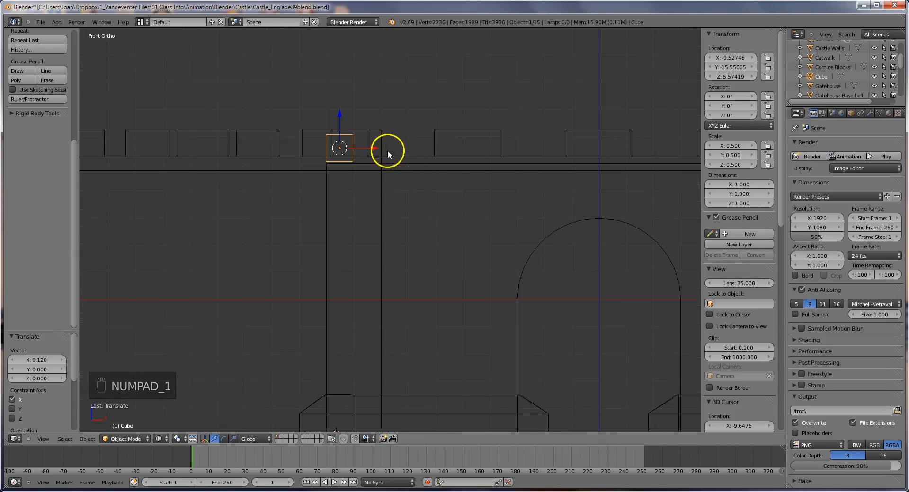
{"action": "left_click_drag", "start_coordinate": [340, 119], "coordinate": [371, 149]}
{"action": "key", "text": "z"}
{"action": "mouse_move", "coordinate": [471, 166]}
{"action": "middle_mouse_down"}
{"action": "mouse_move", "coordinate": [477, 132]}
{"action": "mouse_move", "coordinate": [474, 152]}
{"action": "middle_mouse_up"}
{"action": "key", "text": "KP_1"}
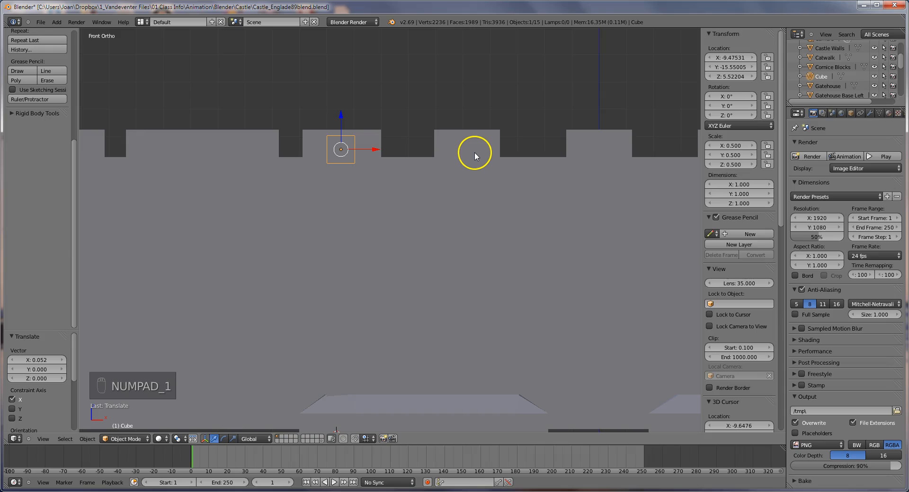
- In wireframe shading, shift the cube about 0.25 along Y toward the wall, then return to front view
{"action": "key", "text": "z"}
{"action": "middle_click_drag", "start_coordinate": [473, 158], "coordinate": [518, 168]}
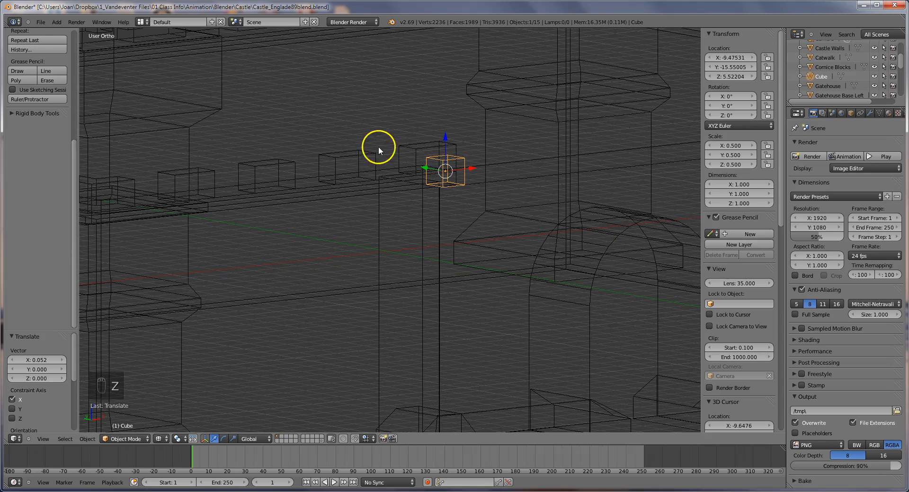
{"action": "left_click", "coordinate": [414, 163]}
{"action": "left_click_drag", "start_coordinate": [428, 168], "coordinate": [425, 167]}
{"action": "left_click", "coordinate": [425, 167]}
{"action": "middle_click_drag", "start_coordinate": [494, 181], "coordinate": [442, 173]}
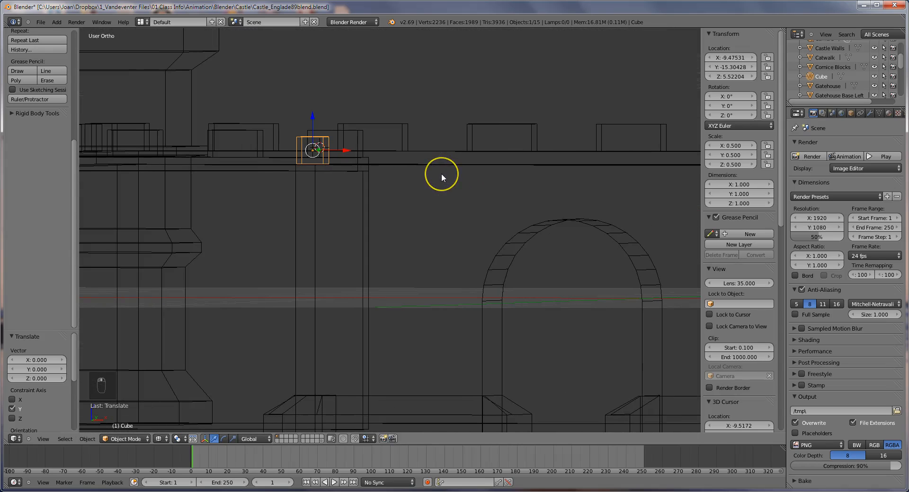
{"action": "key", "text": "KP_1"}
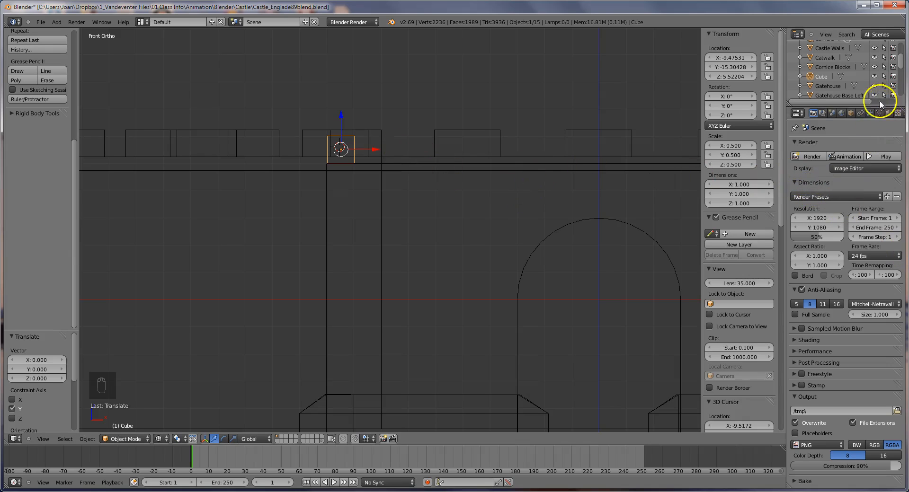
- Add an Array modifier to the cube with a fixed count of 10
{"action": "left_click", "coordinate": [870, 113]}
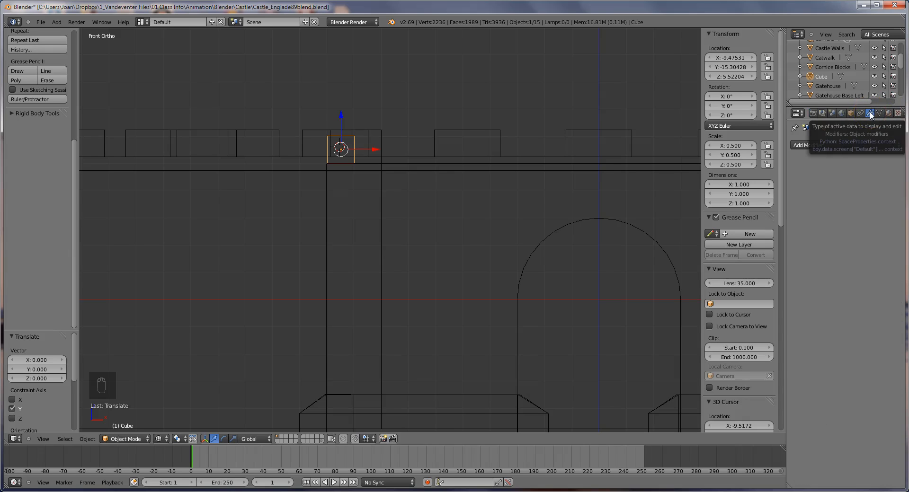
{"action": "left_click_drag", "start_coordinate": [870, 115], "coordinate": [873, 128]}
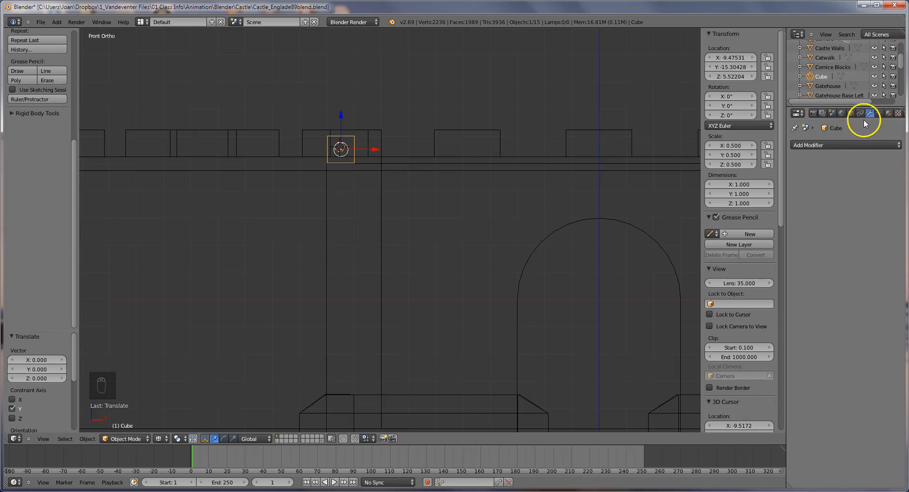
{"action": "left_click", "coordinate": [817, 144]}
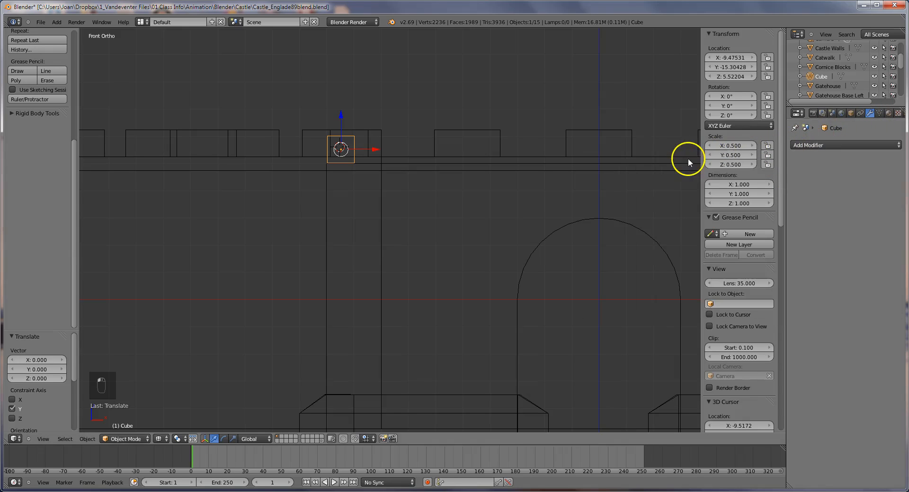
{"action": "left_click", "coordinate": [813, 144]}
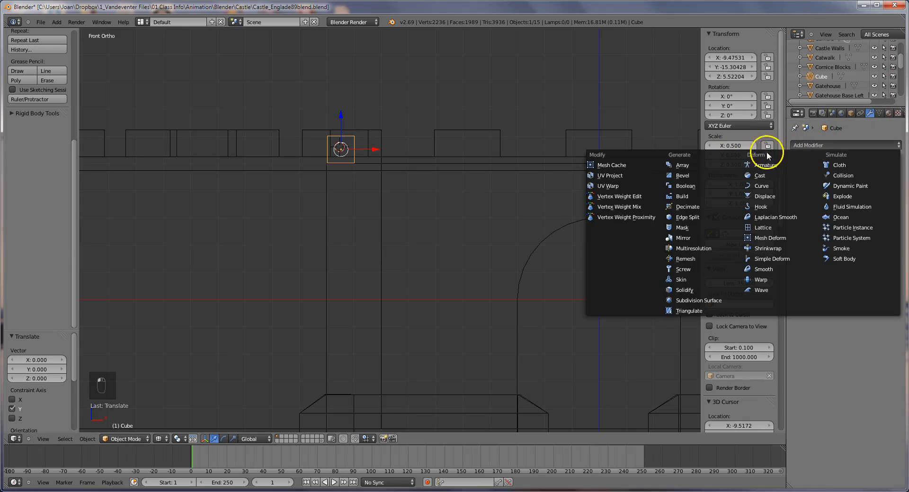
{"action": "left_click", "coordinate": [700, 166]}
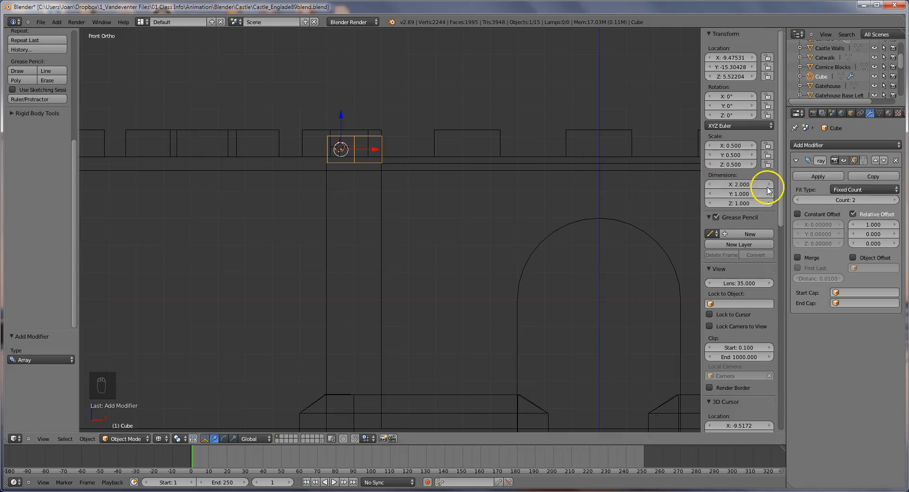
{"action": "left_click", "coordinate": [846, 200]}
{"action": "type", "text": "10"}
{"action": "key", "text": "Return"}
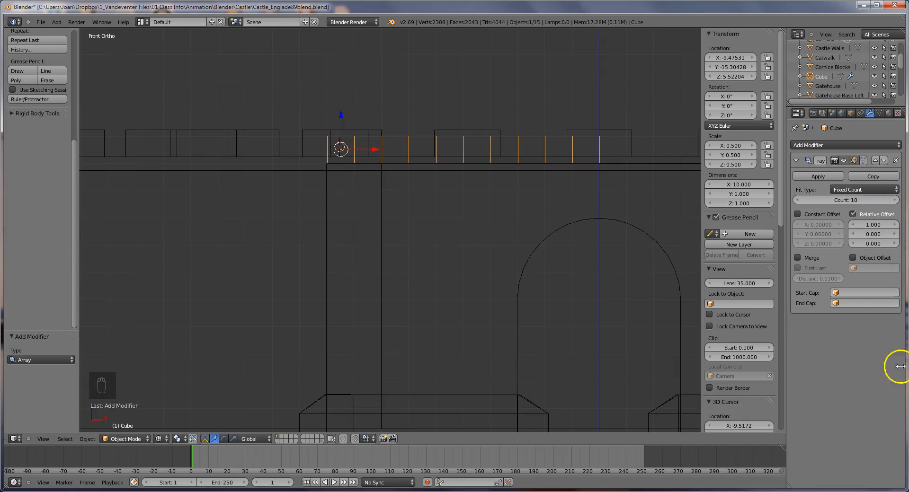
- Enable Constant Offset on the cube's array and set its X value to 2.22
{"action": "left_click", "coordinate": [798, 215]}
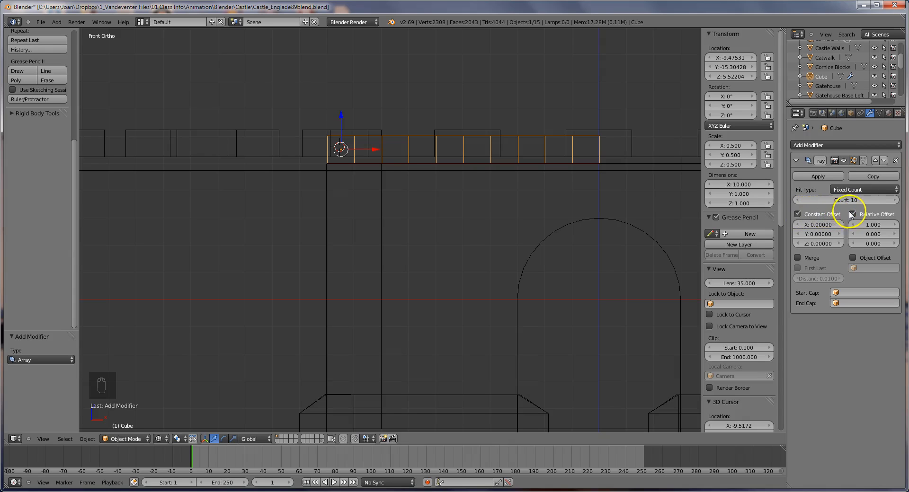
{"action": "left_click", "coordinate": [818, 226]}
{"action": "type", "text": "2.22"}
{"action": "key", "text": "Return"}
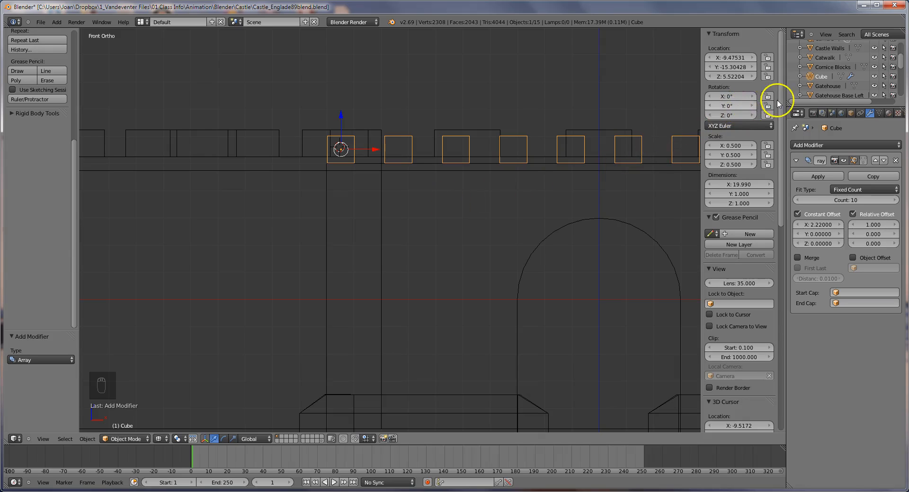
- Rename the arrayed cube as Gatehouse Cornice Blocks, then deselect everything
{"action": "double_click", "coordinate": [814, 78]}
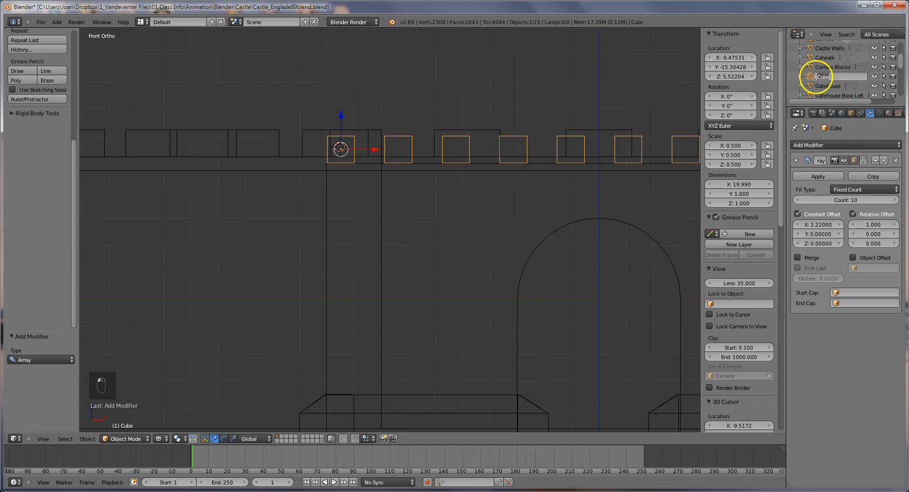
{"action": "type", "text": "Gate"}
{"action": "type", "text": "house"}
{"action": "type", "text": " Cornice Blo"}
{"action": "type", "text": "cks"}
{"action": "key", "text": "Return"}
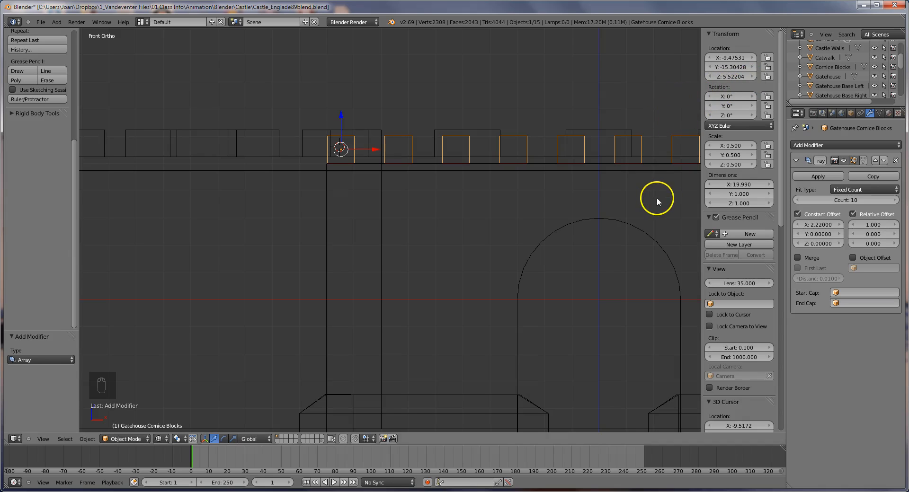
{"action": "key", "text": "a"}
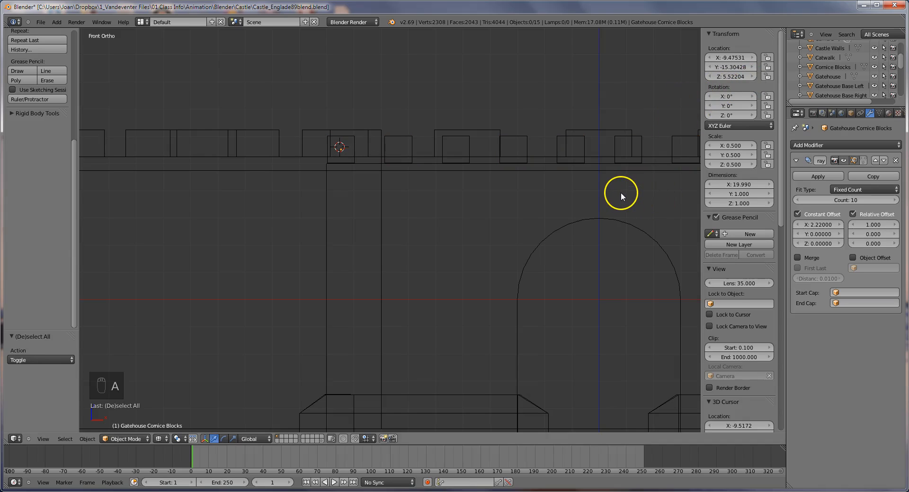
- In solid shading, move the Gatehouse Cornice Blocks about -0.07 along Y and check their fit along the gatehouse top
{"action": "key", "text": "z"}
{"action": "middle_click_drag", "start_coordinate": [626, 163], "coordinate": [699, 183]}
{"action": "scroll", "coordinate": [644, 169], "scroll_direction": "down", "scroll_amount": 4}
{"action": "scroll", "coordinate": [704, 180], "scroll_direction": "up", "scroll_amount": 4}
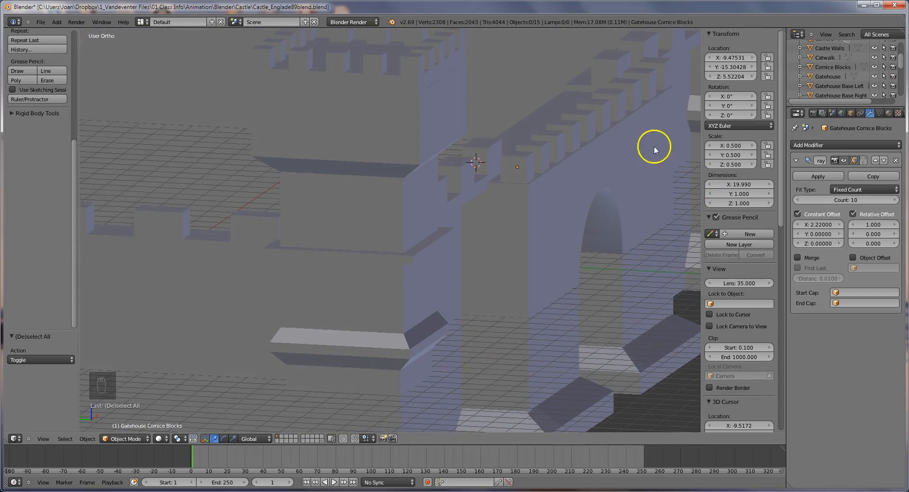
{"action": "right_click", "coordinate": [597, 114]}
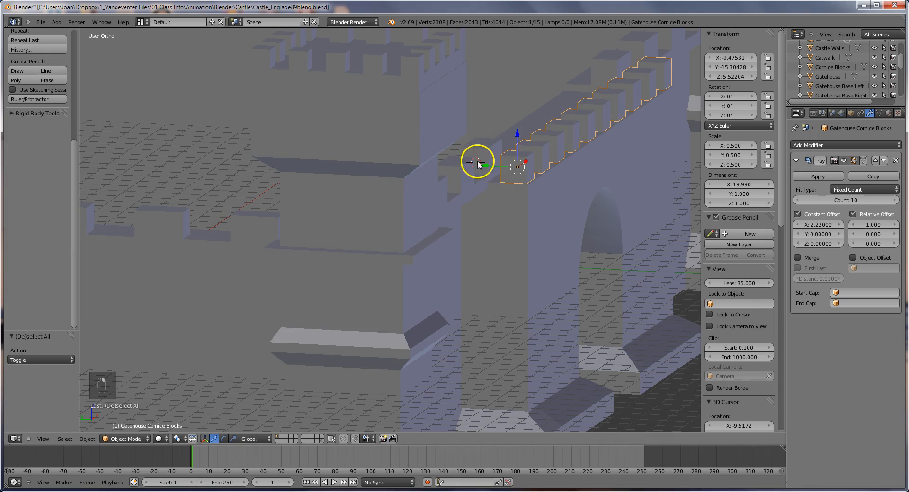
{"action": "key", "text": "g"}
{"action": "key", "text": "y"}
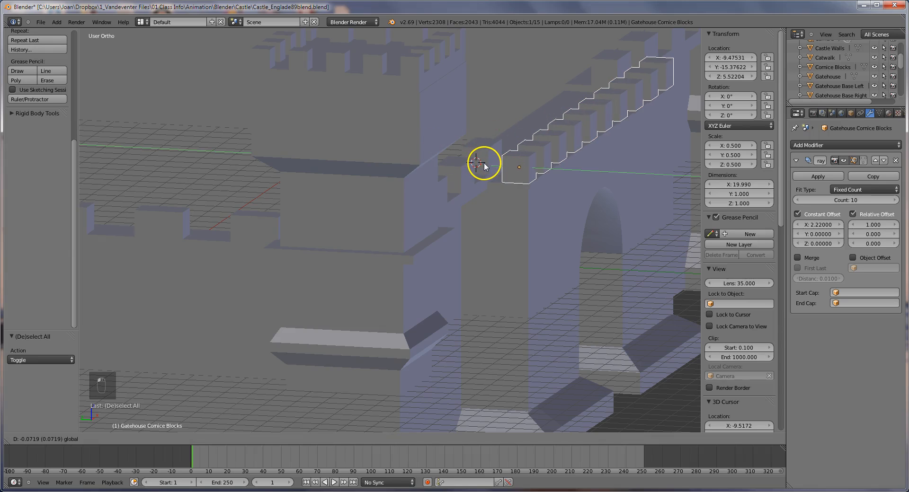
{"action": "left_click", "coordinate": [484, 162]}
{"action": "middle_click_drag", "start_coordinate": [484, 163], "coordinate": [448, 150]}
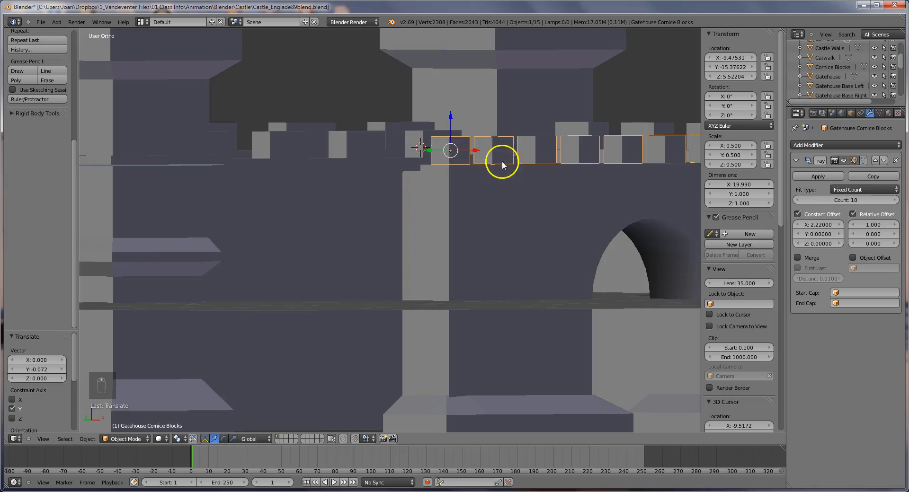
{"action": "scroll", "coordinate": [502, 161], "scroll_direction": "down", "scroll_amount": 5}
{"action": "middle_click_drag", "start_coordinate": [524, 164], "coordinate": [481, 168]}
{"action": "scroll", "coordinate": [481, 177], "scroll_direction": "up", "scroll_amount": 4}
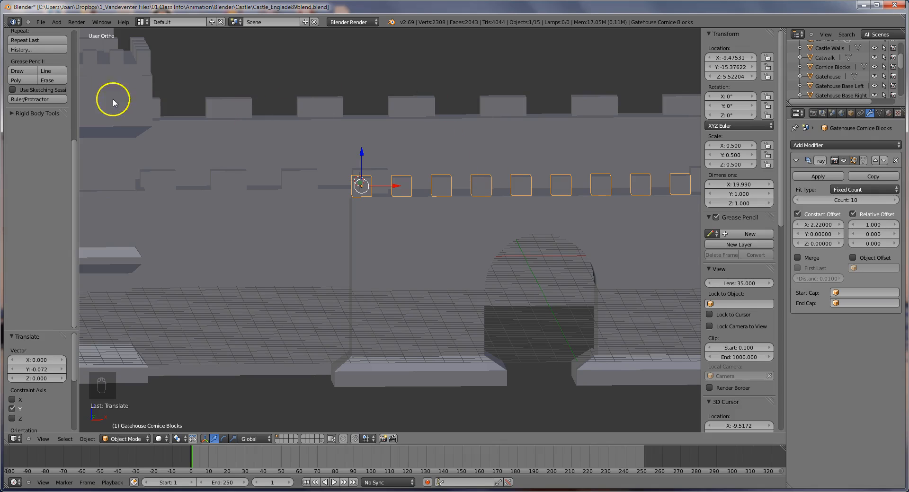
- Save the scene as a new version in the Castle folder, replacing the number in the file name with 94
{"action": "left_click", "coordinate": [41, 22]}
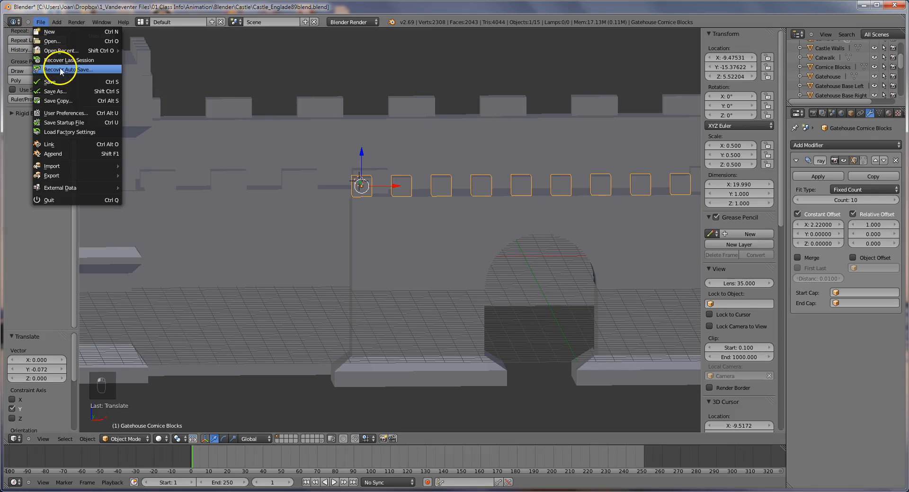
{"action": "left_click", "coordinate": [67, 91]}
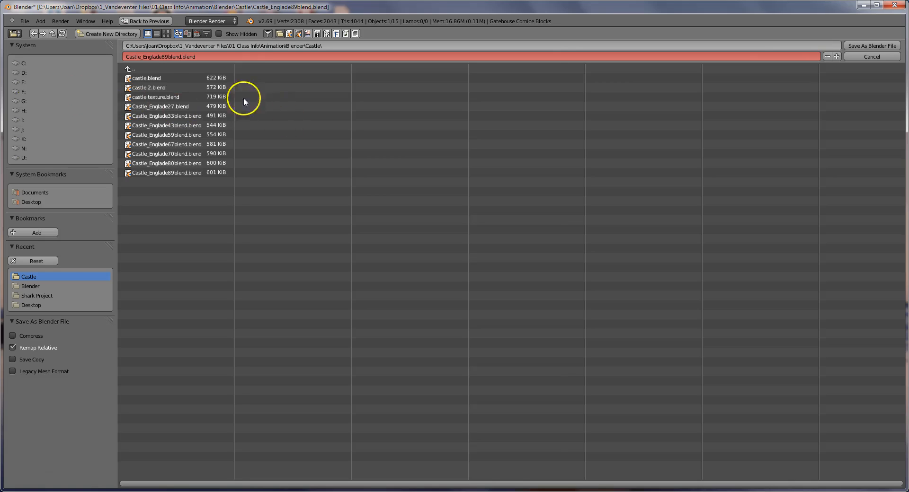
{"action": "left_click", "coordinate": [169, 58]}
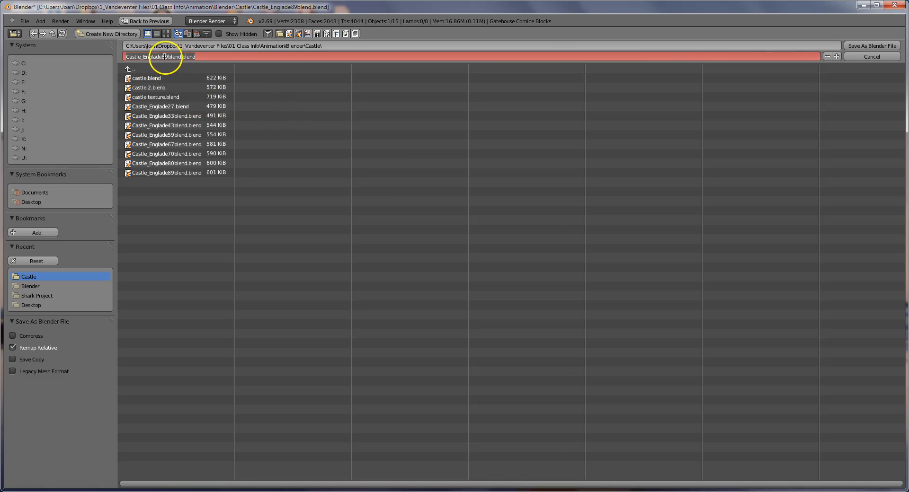
{"action": "key", "text": "shift+Left"}
{"action": "key", "text": "shift+Left"}
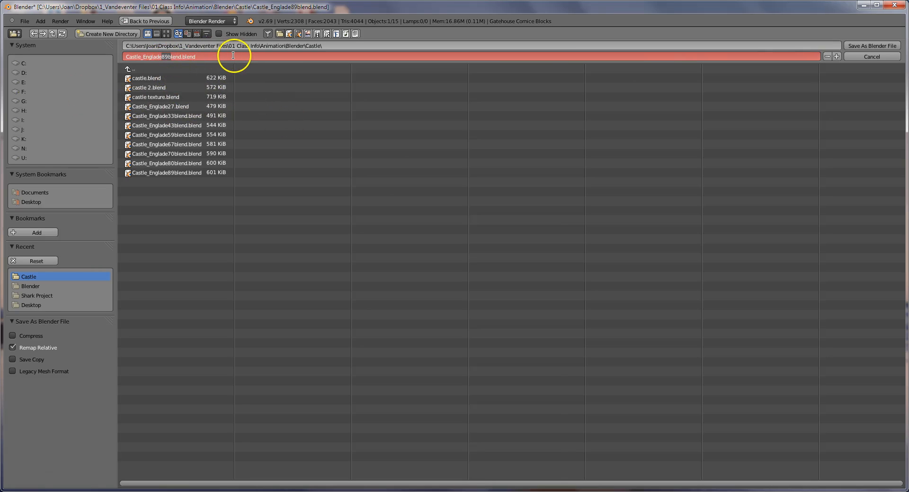
{"action": "type", "text": "94"}
{"action": "key", "text": "Return"}
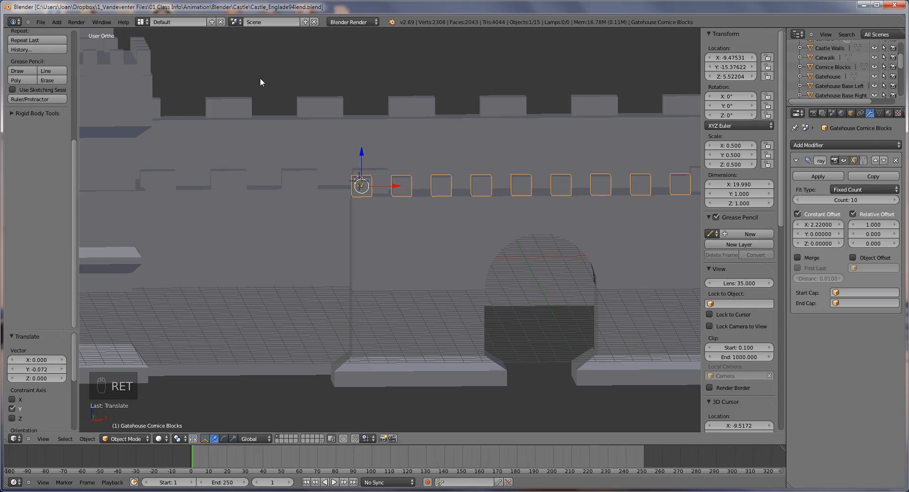
- In a wireframe front view, select all castle objects and raise them about 4.93 along Z so the bases meet the ground line
{"action": "scroll", "coordinate": [259, 77], "scroll_direction": "down", "scroll_amount": 2}
{"action": "scroll", "coordinate": [260, 81], "scroll_direction": "down", "scroll_amount": 1}
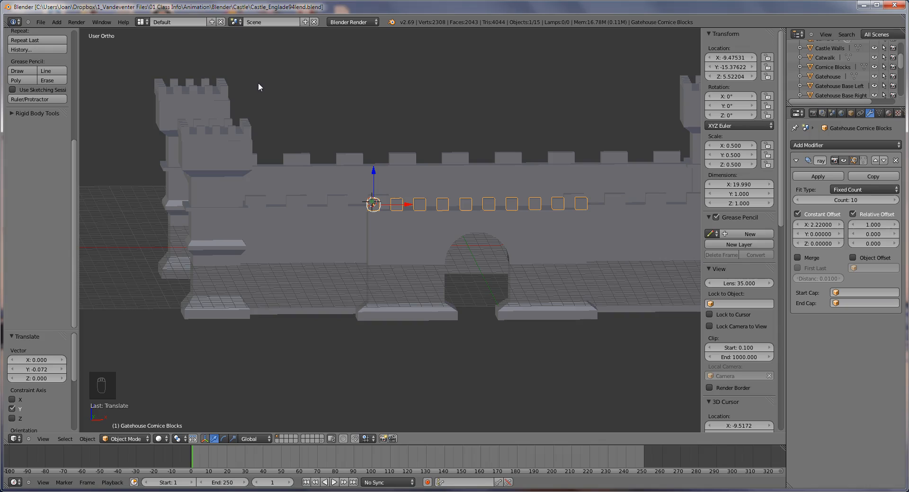
{"action": "key", "text": "KP_1"}
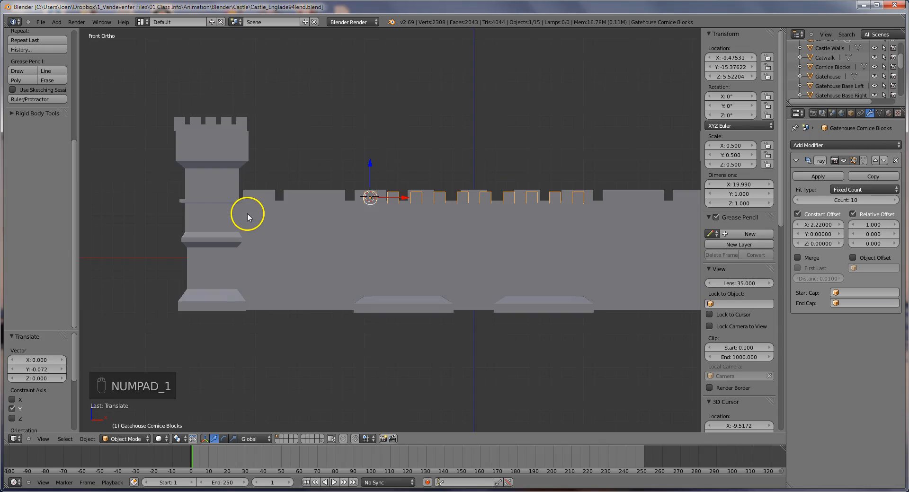
{"action": "key", "text": "z"}
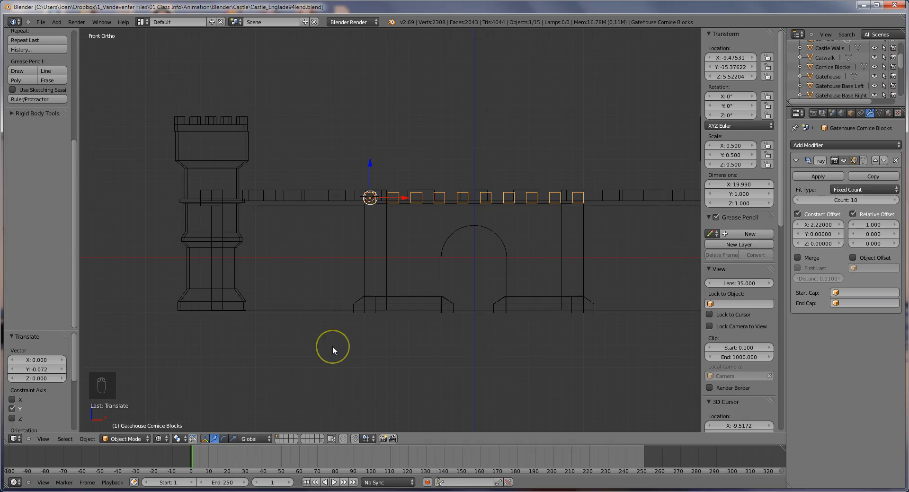
{"action": "key", "text": "a"}
{"action": "key", "text": "a"}
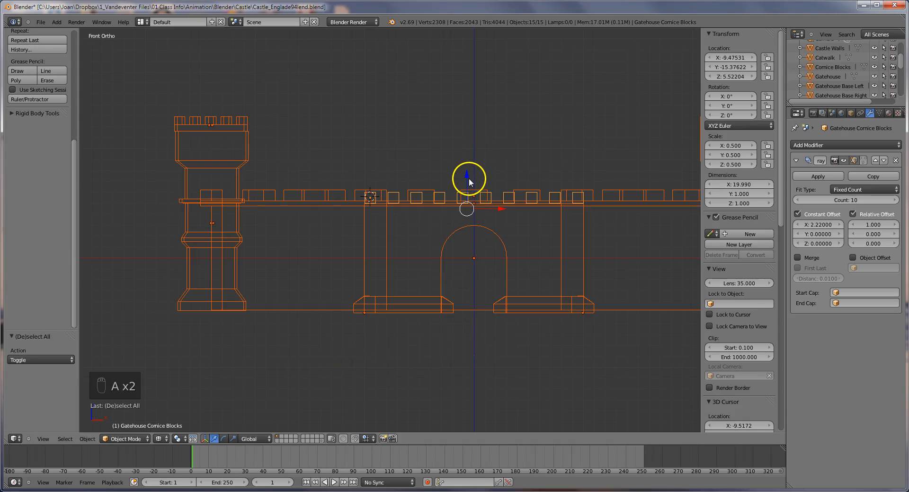
{"action": "left_click_drag", "start_coordinate": [466, 175], "coordinate": [471, 122]}
{"action": "mouse_move", "coordinate": [470, 130]}
{"action": "middle_mouse_down"}
{"action": "mouse_move", "coordinate": [468, 154]}
{"action": "mouse_move", "coordinate": [469, 129]}
{"action": "mouse_move", "coordinate": [470, 138]}
{"action": "mouse_move", "coordinate": [449, 137]}
{"action": "mouse_move", "coordinate": [468, 134]}
{"action": "middle_mouse_up"}
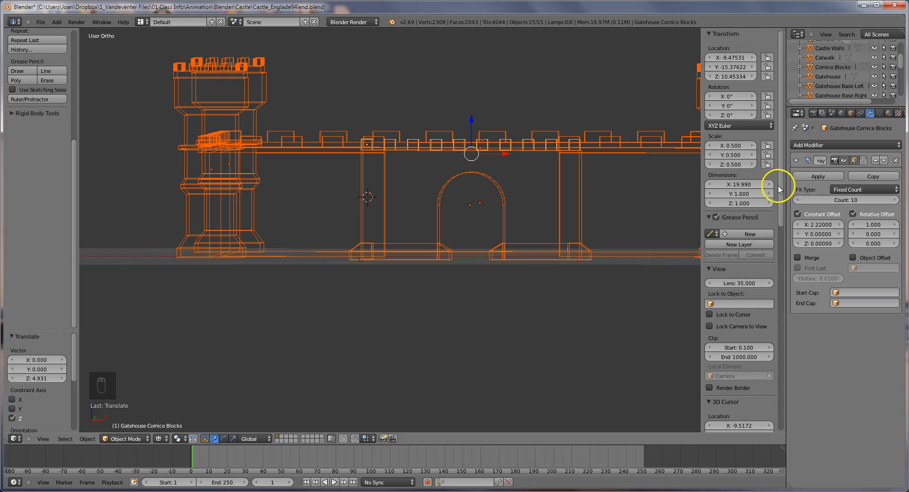
- Set the 3D cursor's X, Y and Z location to 0
{"action": "scroll", "coordinate": [739, 326], "scroll_direction": "down", "scroll_amount": 5}
{"action": "left_click", "coordinate": [741, 330]}
{"action": "type", "text": "0"}
{"action": "key", "text": "Tab"}
{"action": "type", "text": "0"}
{"action": "key", "text": "Tab"}
{"action": "type", "text": "0"}
{"action": "key", "text": "Return"}
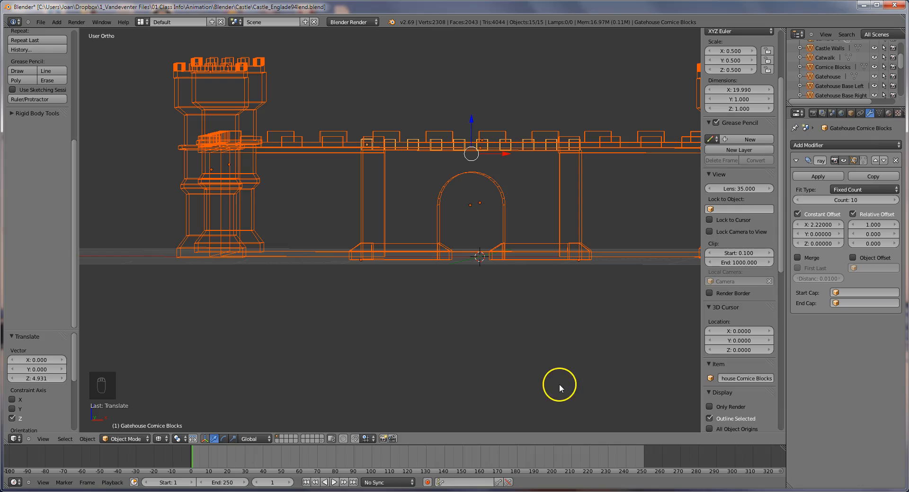
- Switch to top view and add a plane at the 3D cursor
{"action": "key", "text": "KP_7"}
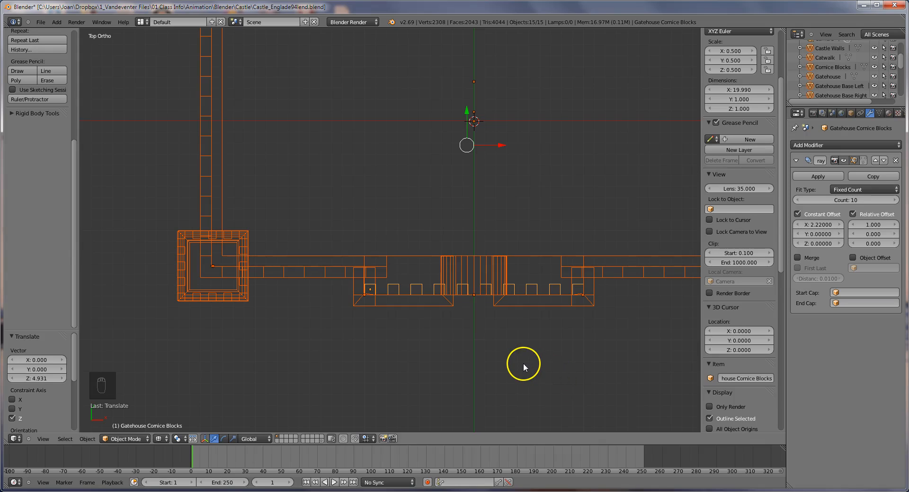
{"action": "key", "text": "shift+a"}
{"action": "mouse_move", "coordinate": [523, 363]}
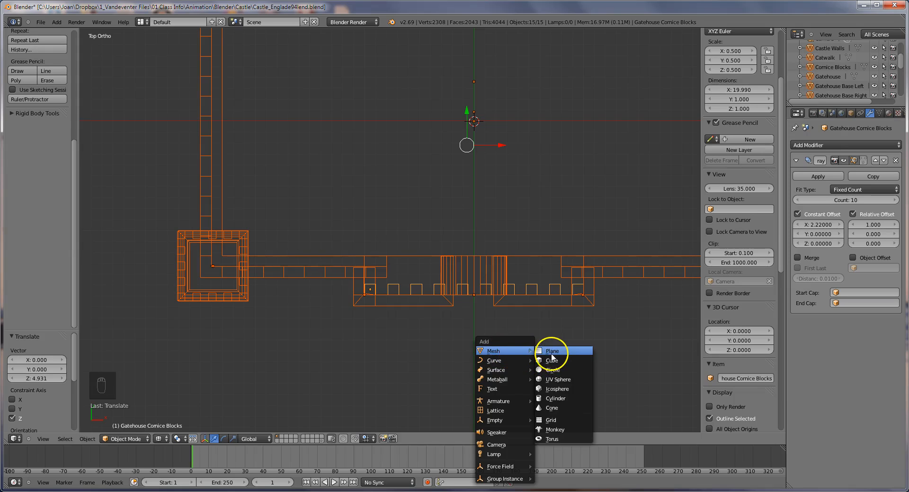
{"action": "left_click", "coordinate": [551, 352]}
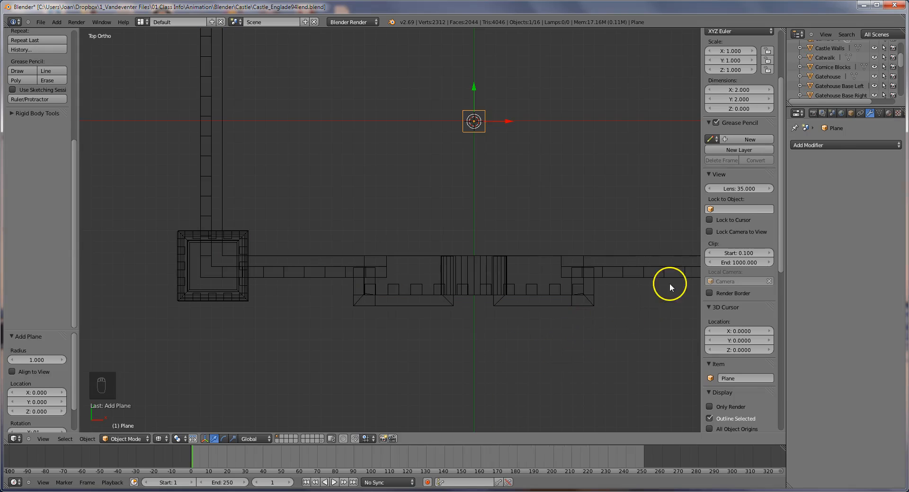
- Set the plane's X and Y dimensions to 100 each
{"action": "left_click", "coordinate": [737, 91]}
{"action": "type", "text": "100"}
{"action": "key", "text": "Return"}
{"action": "left_click", "coordinate": [736, 100]}
{"action": "type", "text": "100"}
{"action": "key", "text": "Return"}
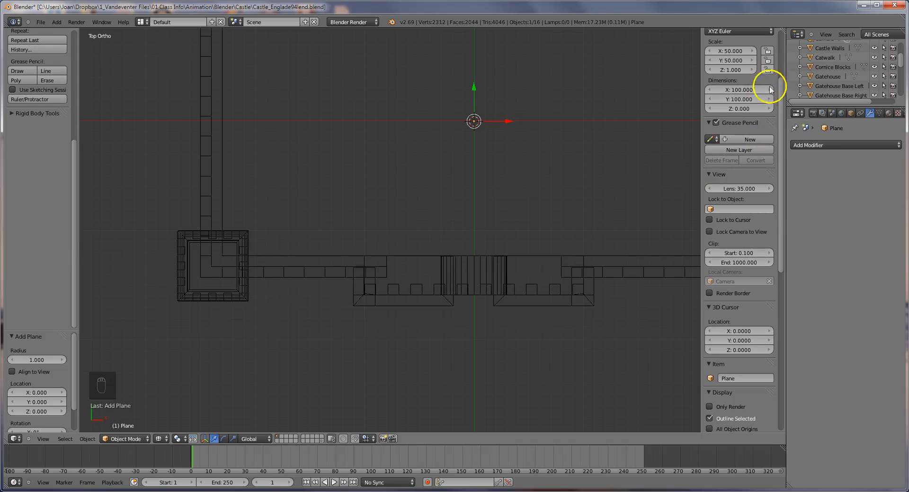
- Set the ground plane's Z location to 0.1
{"action": "left_click_drag", "start_coordinate": [781, 122], "coordinate": [788, 61]}
{"action": "left_click", "coordinate": [724, 76]}
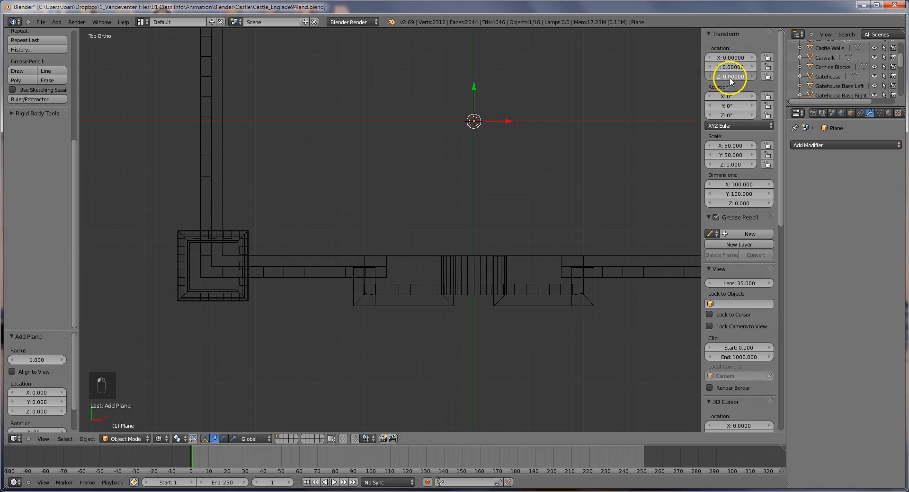
{"action": "type", "text": "0"}
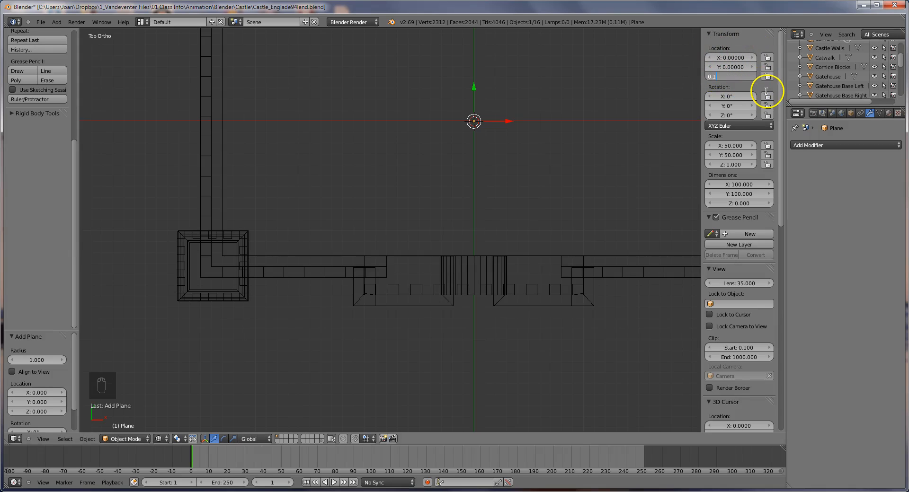
{"action": "type", "text": ".1"}
{"action": "key", "text": "Return"}
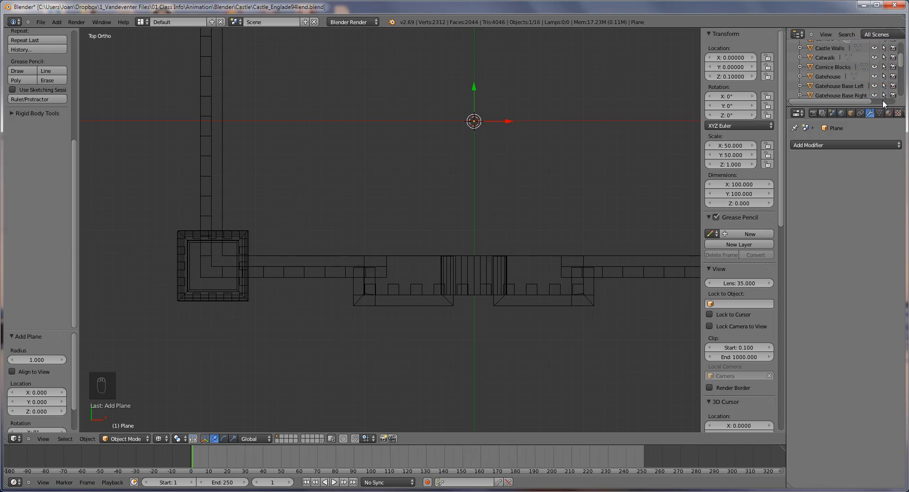
- Rename the new plane object as Ground in the scene's object list
{"action": "left_click_drag", "start_coordinate": [900, 56], "coordinate": [901, 75]}
{"action": "double_click", "coordinate": [824, 68]}
{"action": "type", "text": "Grou"}
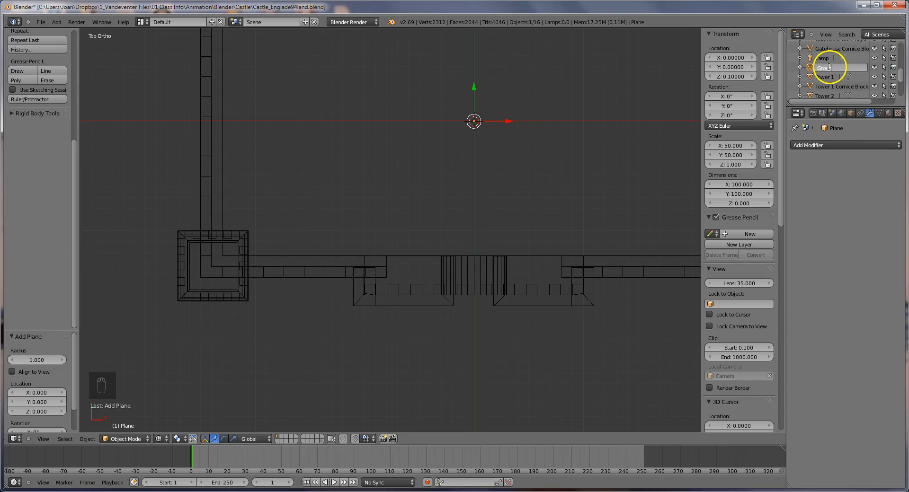
{"action": "key", "text": "Return"}
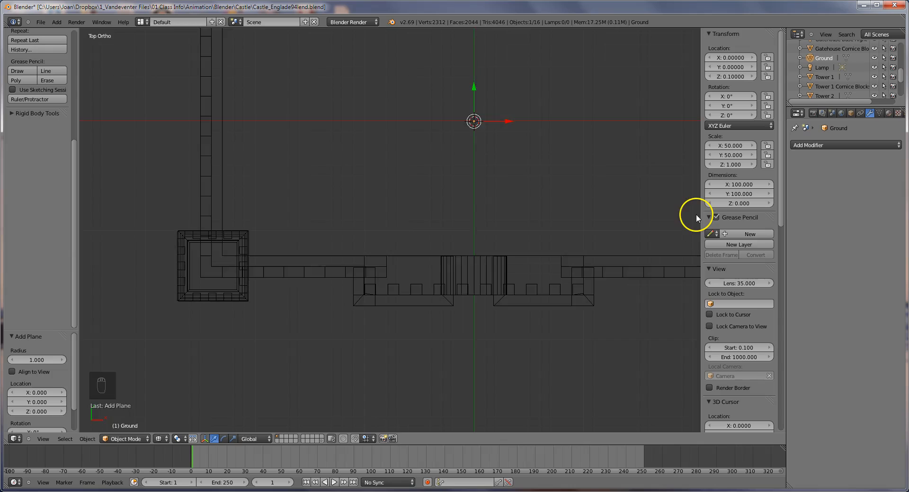
- Switch the viewport to solid shading and inspect the castle on its ground plane from an angled view
{"action": "key", "text": "z"}
{"action": "mouse_move", "coordinate": [675, 218]}
{"action": "middle_mouse_down"}
{"action": "mouse_move", "coordinate": [685, 103]}
{"action": "mouse_move", "coordinate": [675, 129]}
{"action": "mouse_move", "coordinate": [752, 124]}
{"action": "mouse_move", "coordinate": [618, 113]}
{"action": "mouse_move", "coordinate": [599, 85]}
{"action": "mouse_move", "coordinate": [597, 117]}
{"action": "mouse_move", "coordinate": [737, 138]}
{"action": "middle_mouse_up"}
{"action": "middle_click_drag", "start_coordinate": [629, 126], "coordinate": [712, 124]}
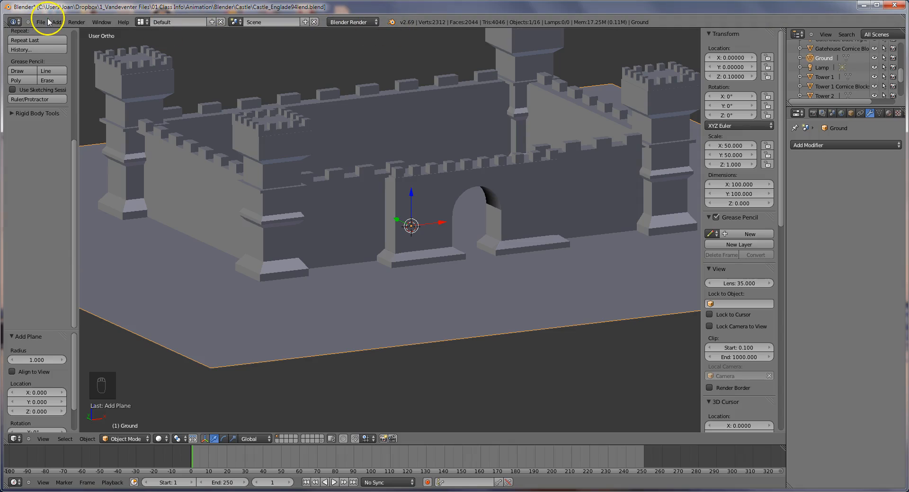
- Save the scene as a new file version, changing the number in the file name to 96
{"action": "left_click", "coordinate": [41, 22]}
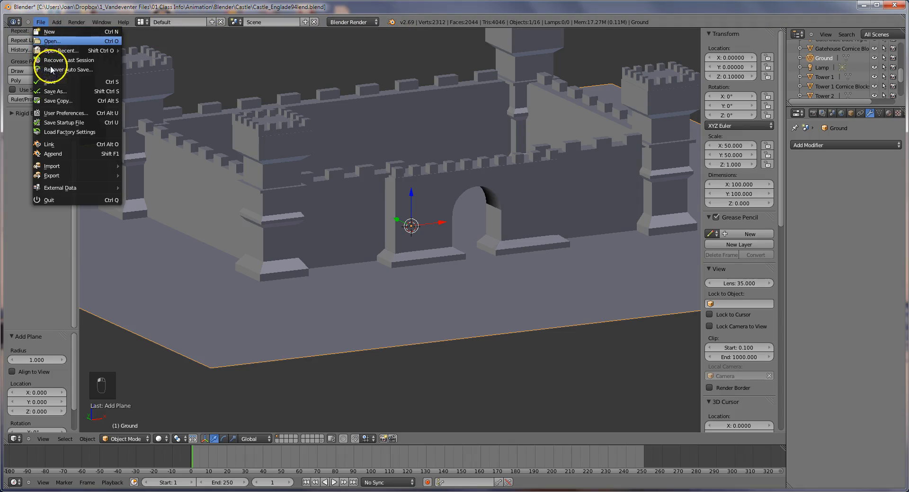
{"action": "left_click", "coordinate": [55, 91]}
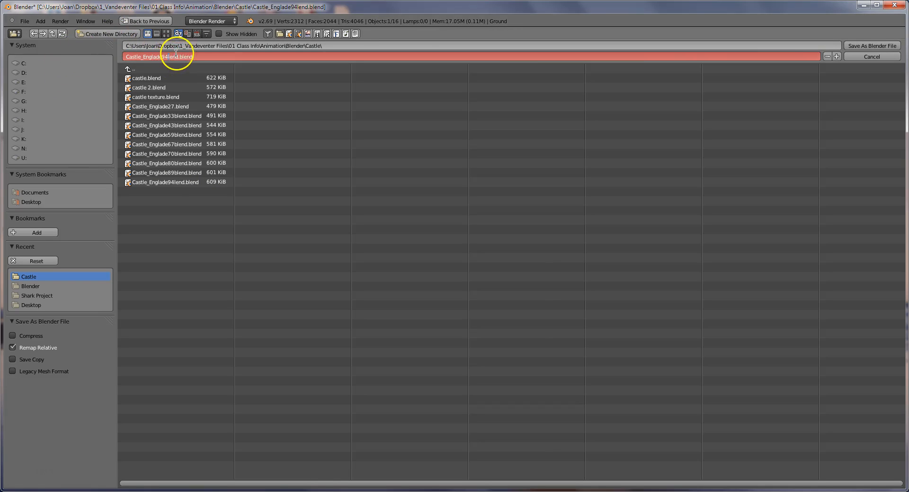
{"action": "left_click", "coordinate": [172, 56]}
{"action": "key", "text": "BackSpace"}
{"action": "type", "text": "6"}
{"action": "left_click", "coordinate": [192, 95]}
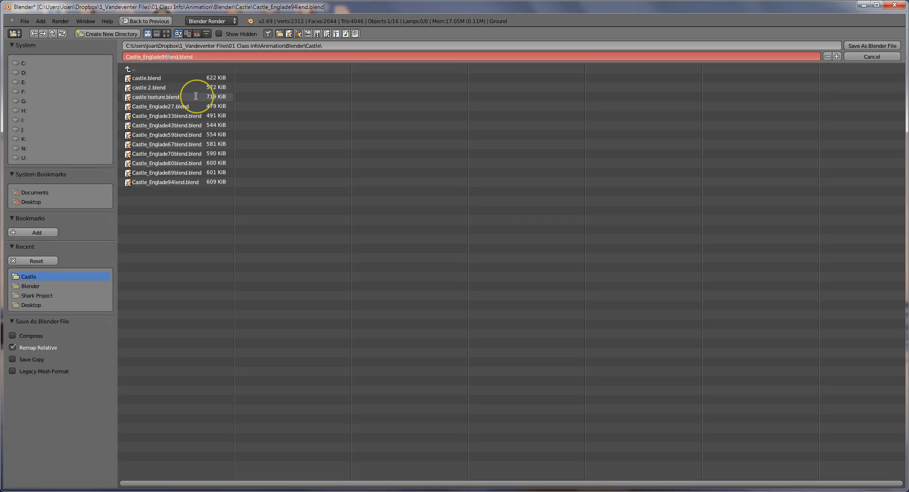
{"action": "key", "text": "Return"}
{"action": "key", "text": "Return"}
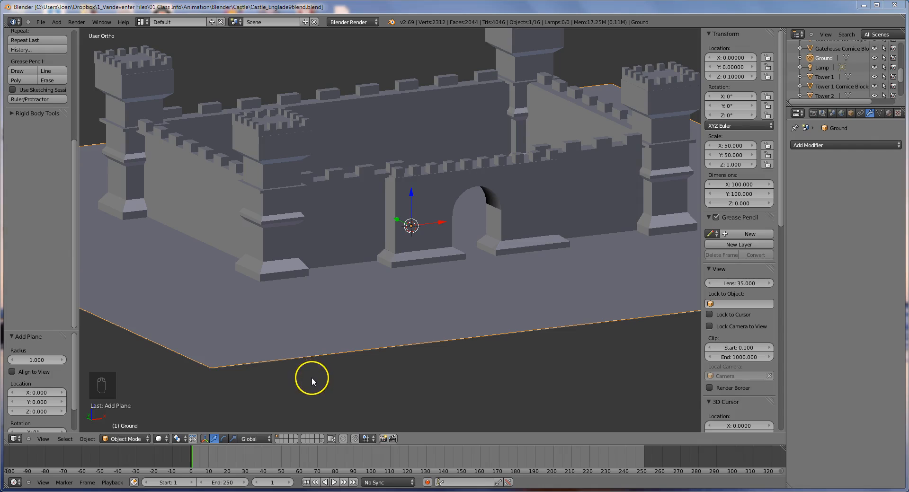
- Display the last layer, which holds the camera and lamp, together with the castle's layer
{"action": "left_click", "coordinate": [325, 442]}
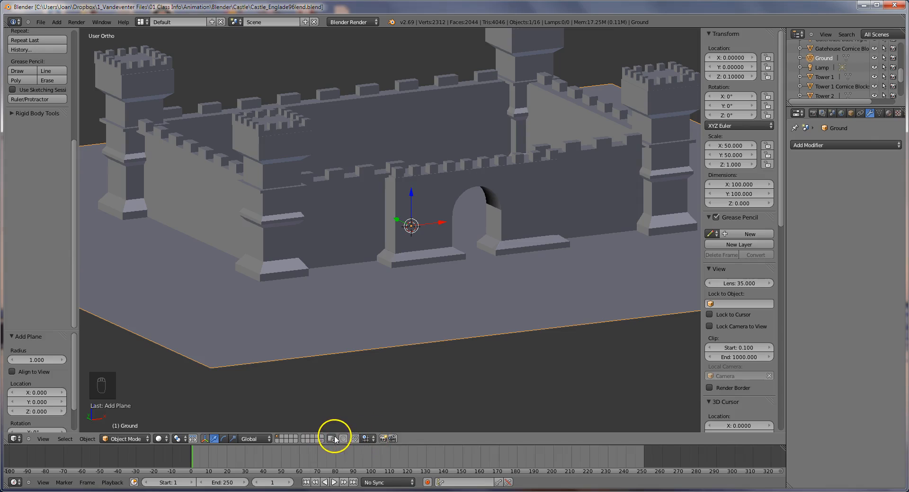
{"action": "left_click", "coordinate": [322, 442], "text": "shift"}
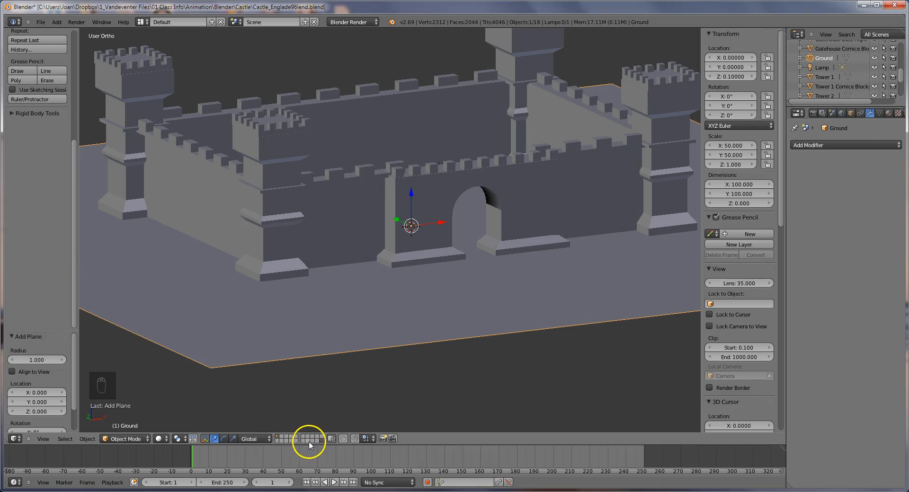
{"action": "scroll", "coordinate": [410, 297], "scroll_direction": "up", "scroll_amount": 1}
{"action": "middle_click_drag", "start_coordinate": [411, 294], "coordinate": [429, 318]}
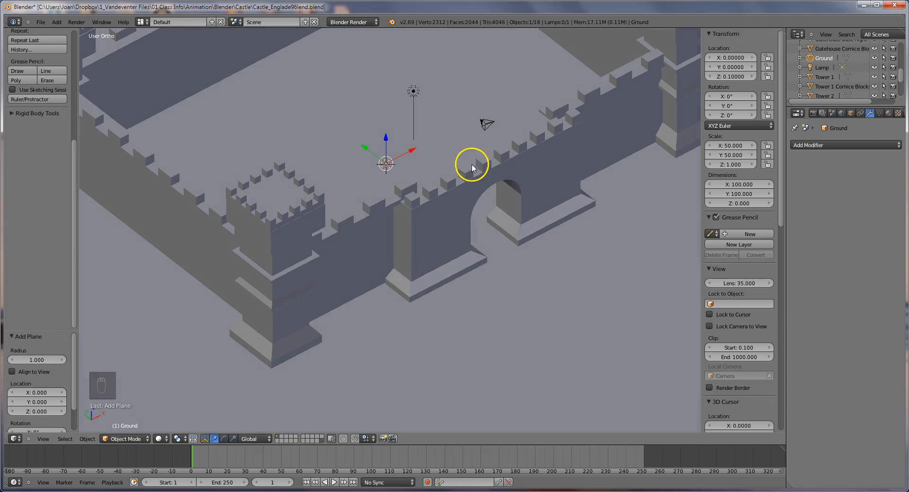
- Select the camera and set its clipping end distance to 500
{"action": "right_click", "coordinate": [483, 128]}
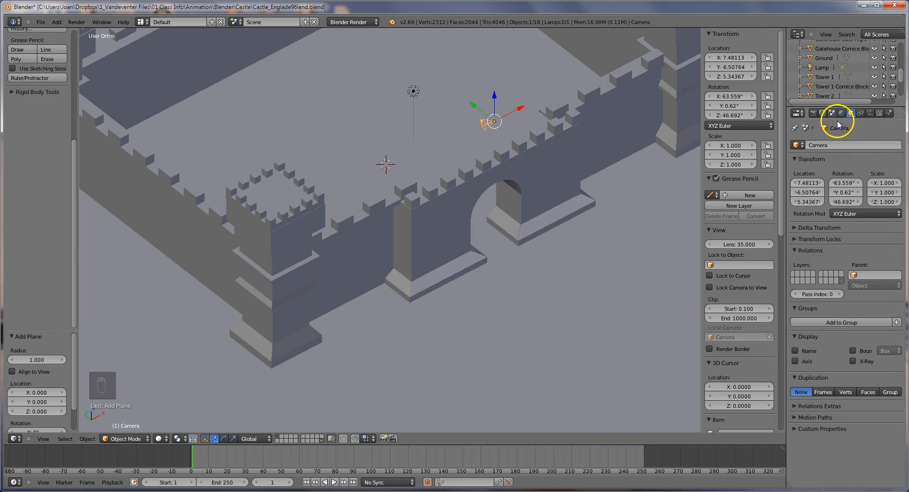
{"action": "left_click", "coordinate": [870, 113]}
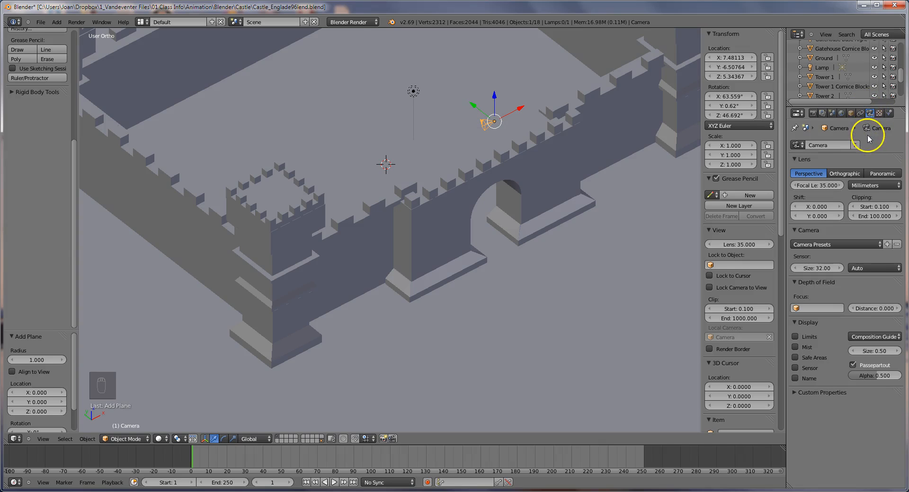
{"action": "left_click", "coordinate": [865, 217]}
{"action": "type", "text": "500"}
{"action": "key", "text": "Return"}
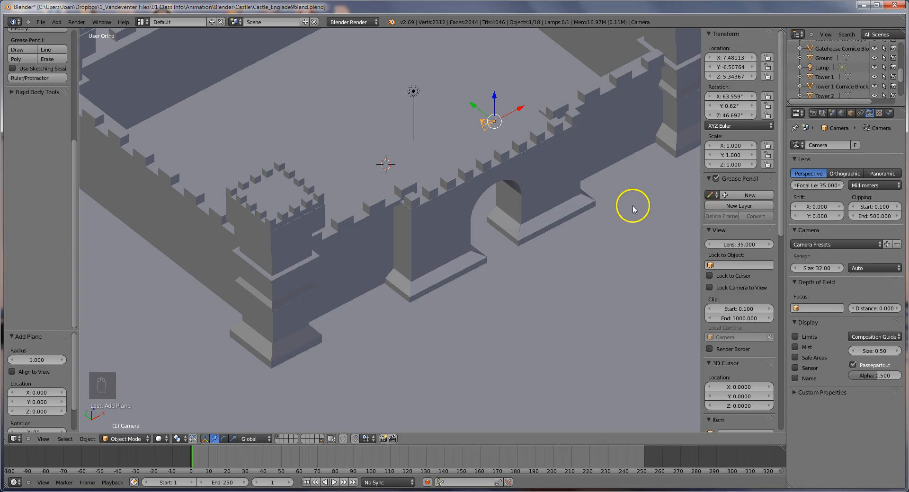
- Align the camera to an angled user view, reframing and realigning it until all four towers fit inside the camera frame
{"action": "scroll", "coordinate": [634, 173], "scroll_direction": "down", "scroll_amount": 8}
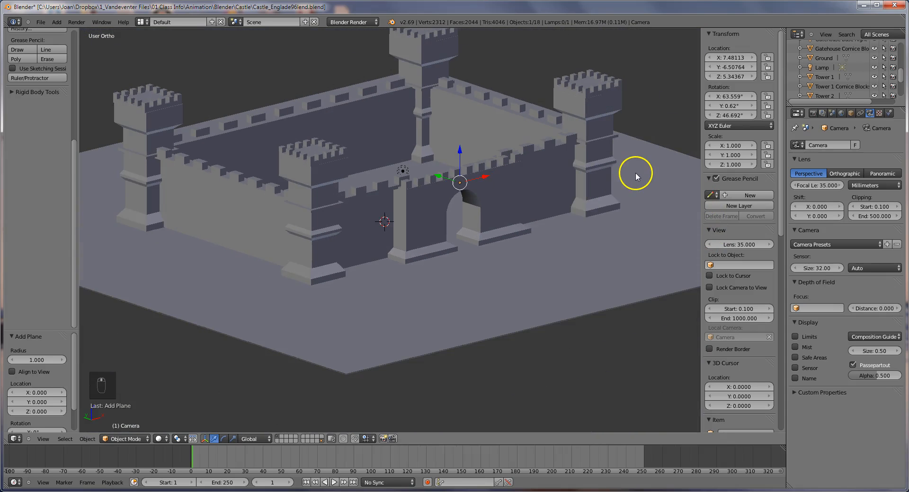
{"action": "middle_click_drag", "start_coordinate": [637, 173], "coordinate": [637, 168]}
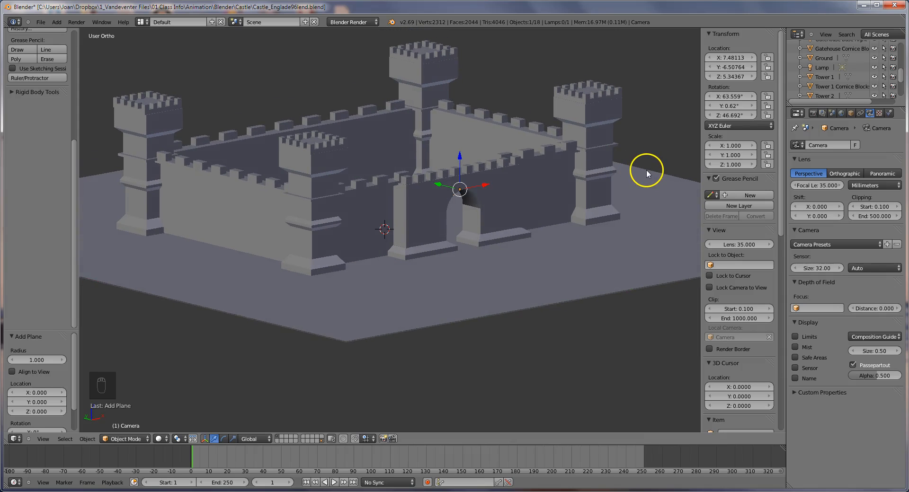
{"action": "scroll", "coordinate": [647, 169], "scroll_direction": "down", "scroll_amount": 4}
{"action": "scroll", "coordinate": [647, 172], "scroll_direction": "down", "scroll_amount": 1}
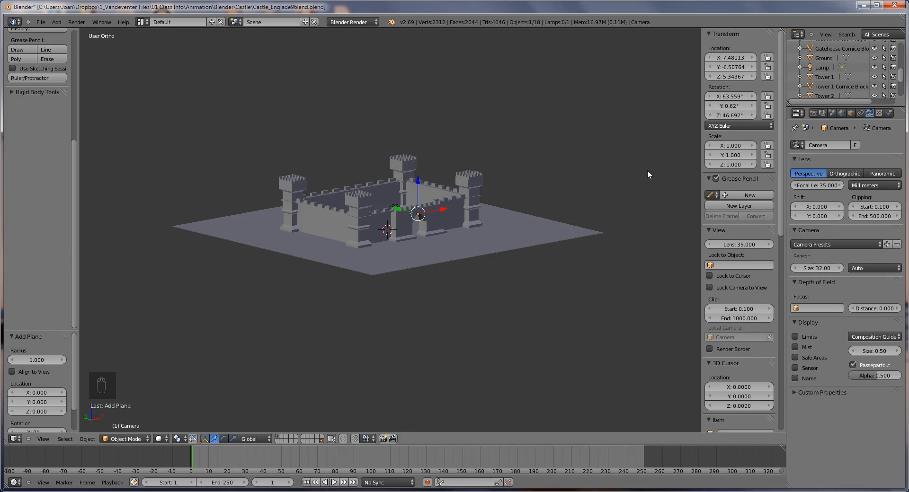
{"action": "key", "text": "ctrl+alt+KP_0"}
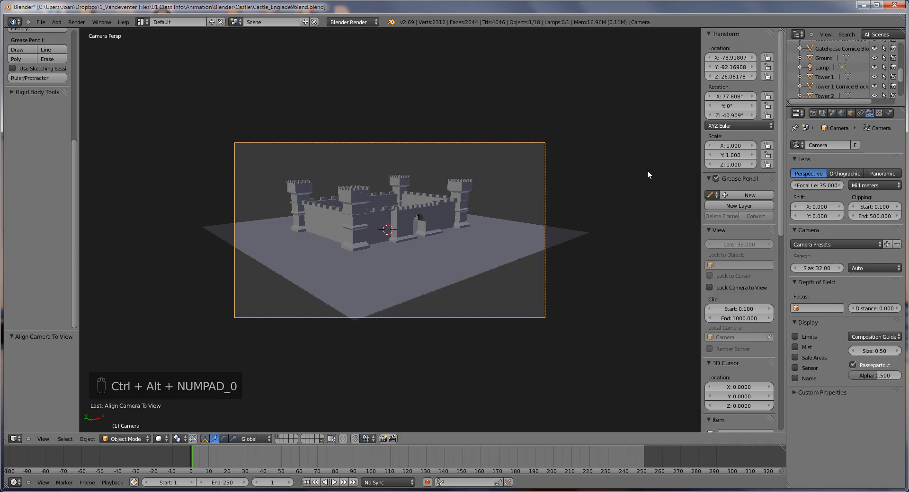
{"action": "key", "text": "KP_0"}
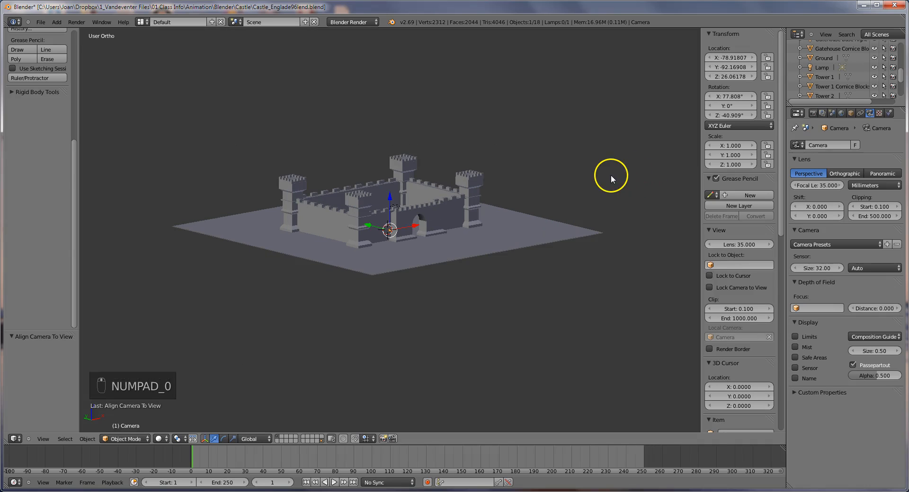
{"action": "middle_click_drag", "start_coordinate": [610, 174], "coordinate": [615, 175]}
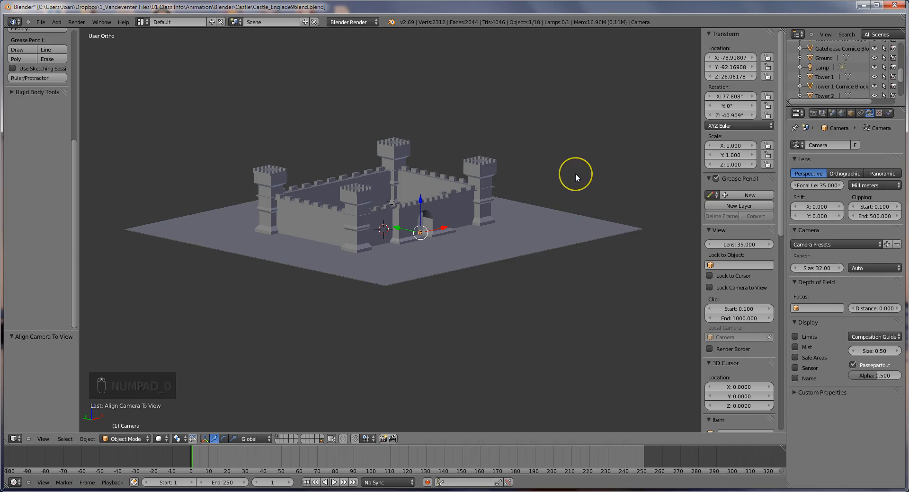
{"action": "scroll", "coordinate": [575, 174], "scroll_direction": "up", "scroll_amount": 2}
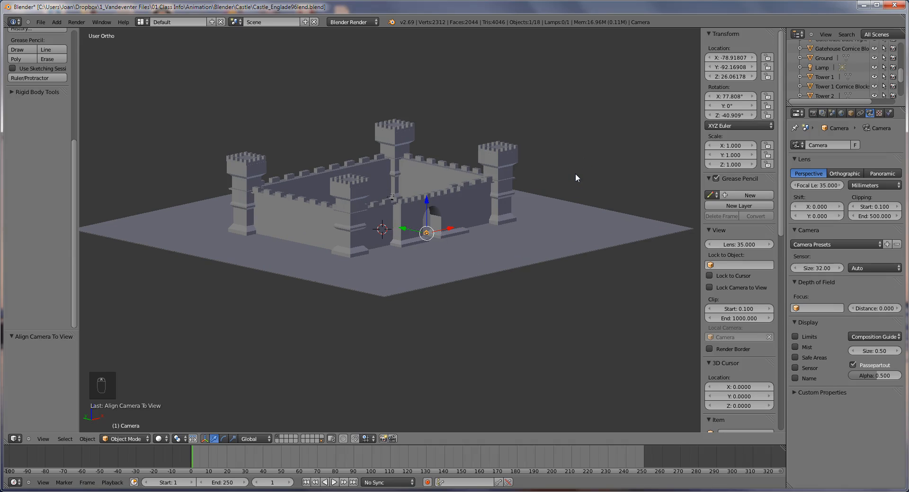
{"action": "key", "text": "ctrl+alt+KP_0"}
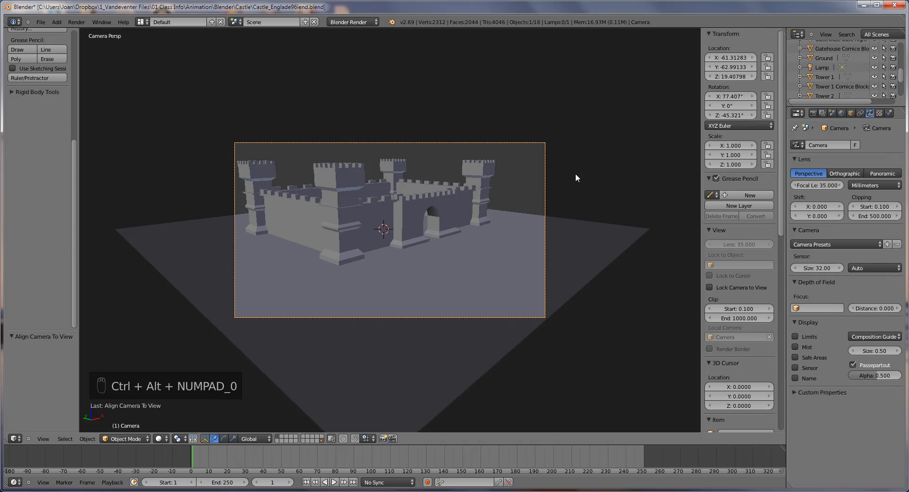
{"action": "key", "text": "KP_0"}
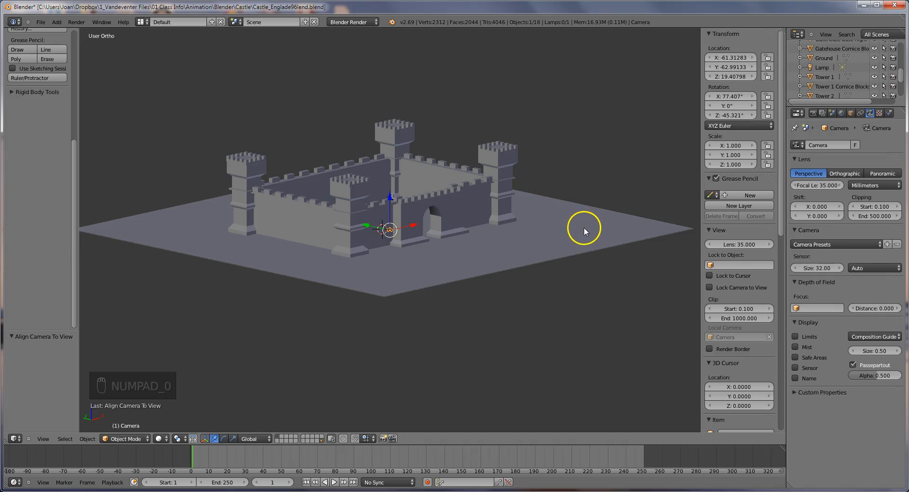
{"action": "middle_click_drag", "start_coordinate": [558, 201], "coordinate": [591, 233], "text": "shift"}
{"action": "key", "text": "ctrl+alt+KP_0"}
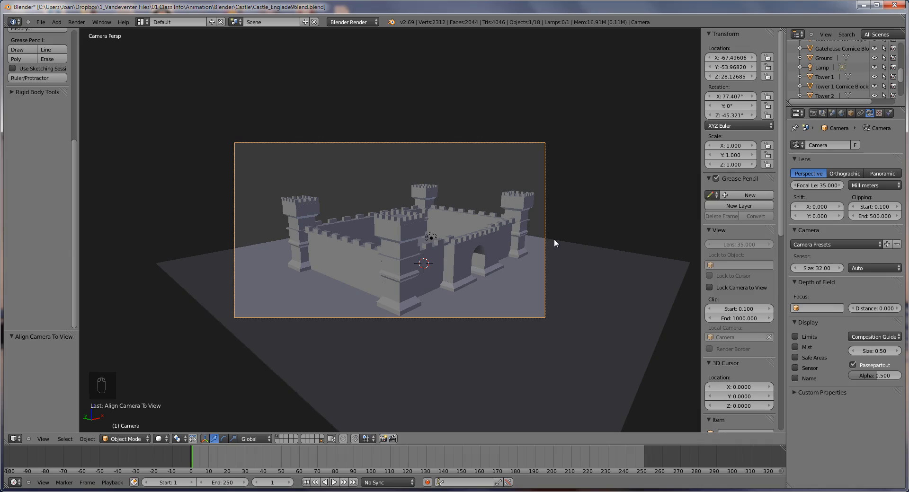
- In quad view, move the lamp up and to one side of the castle, to about X -43.5 and Z 41.8
{"action": "key", "text": "ctrl+alt+q"}
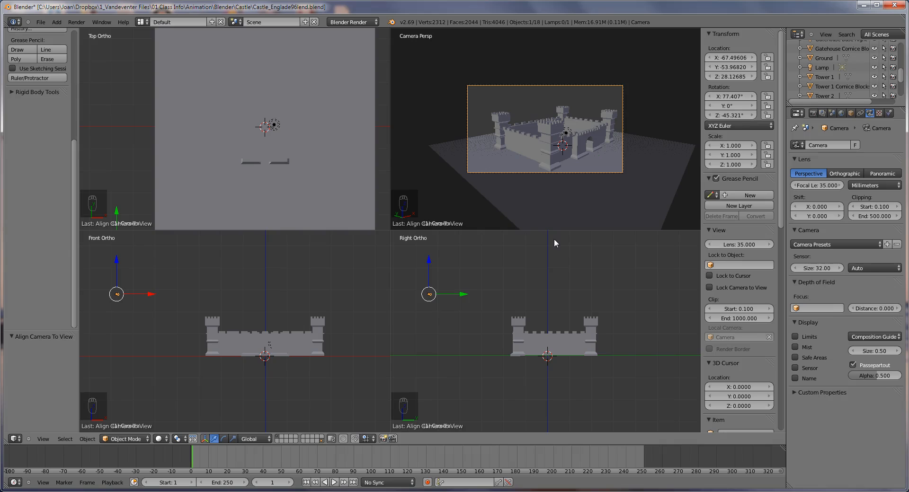
{"action": "right_click", "coordinate": [568, 129]}
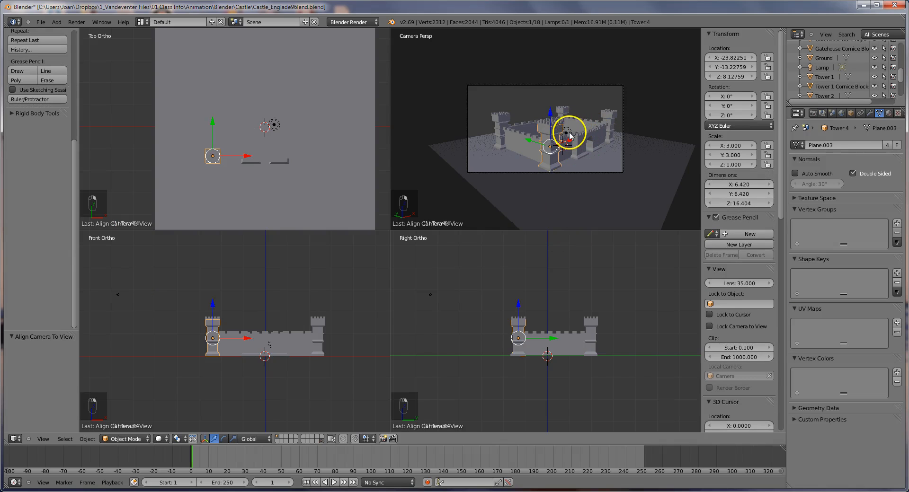
{"action": "right_click", "coordinate": [273, 127]}
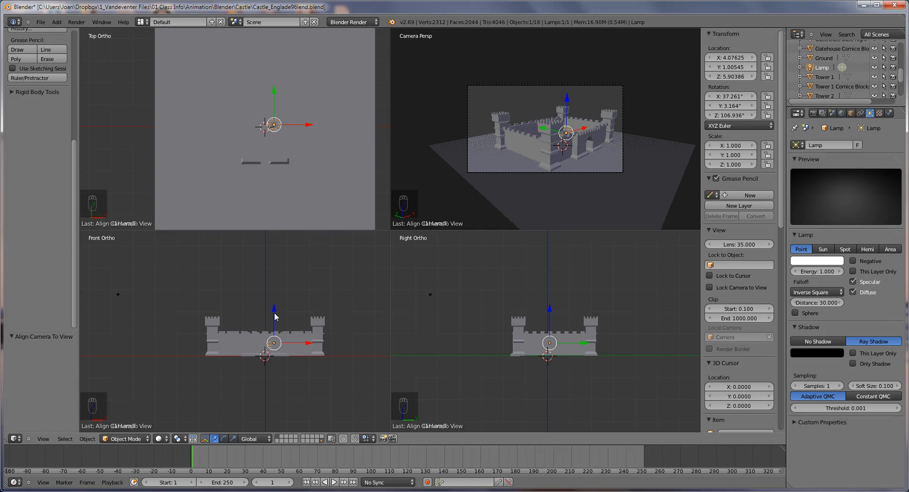
{"action": "left_click_drag", "start_coordinate": [274, 316], "coordinate": [277, 258]}
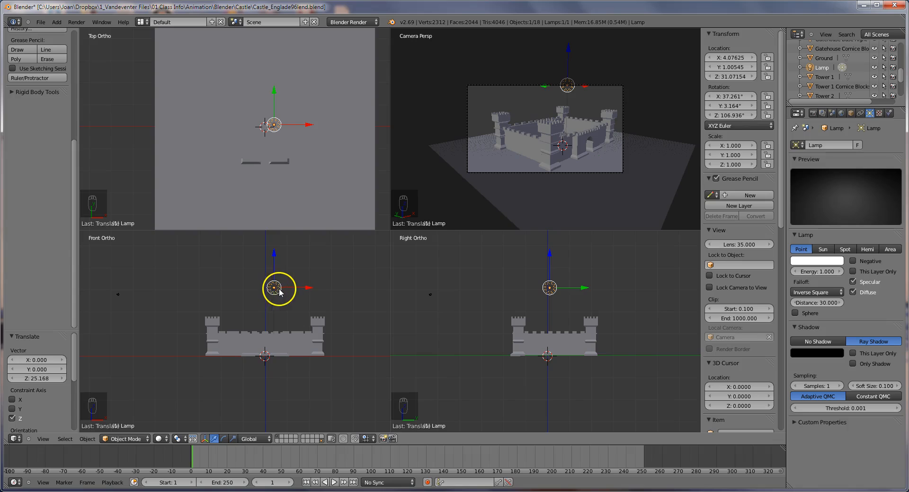
{"action": "left_click_drag", "start_coordinate": [306, 286], "coordinate": [205, 263]}
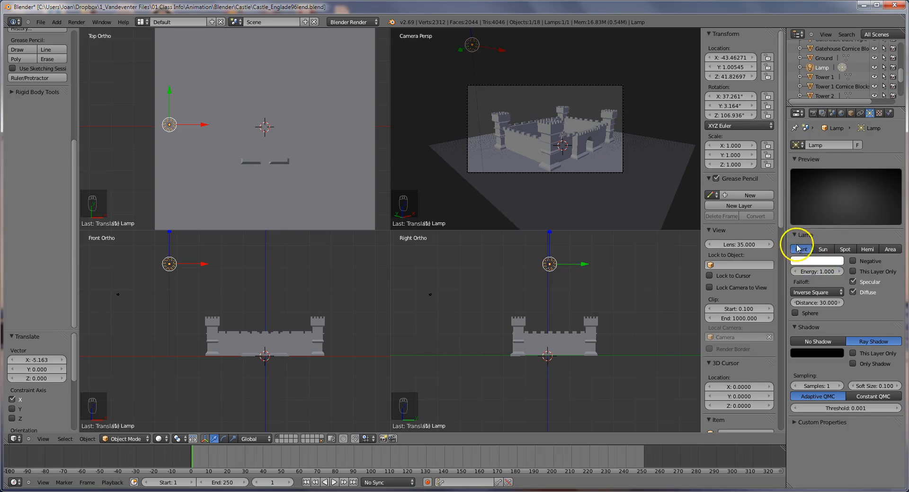
- Change the lamp to a Sun and rotate it about -78° in the front view so it shines toward the castle
{"action": "left_click", "coordinate": [823, 250]}
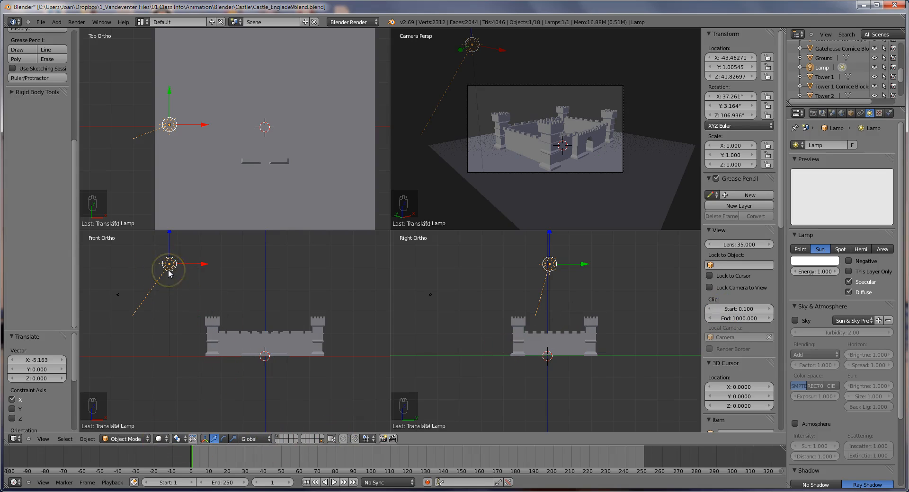
{"action": "key", "text": "r"}
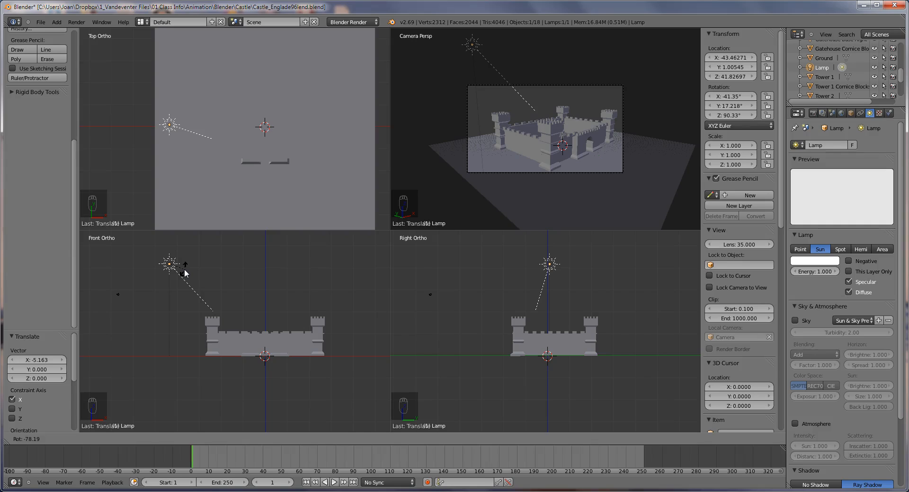
{"action": "left_click", "coordinate": [185, 273]}
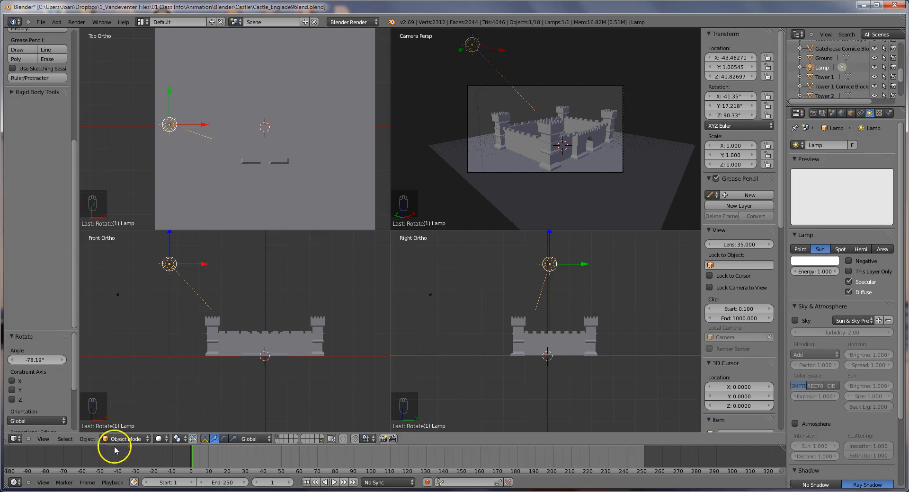
{"action": "left_click", "coordinate": [208, 273]}
{"action": "scroll", "coordinate": [208, 274], "scroll_direction": "down", "scroll_amount": 1}
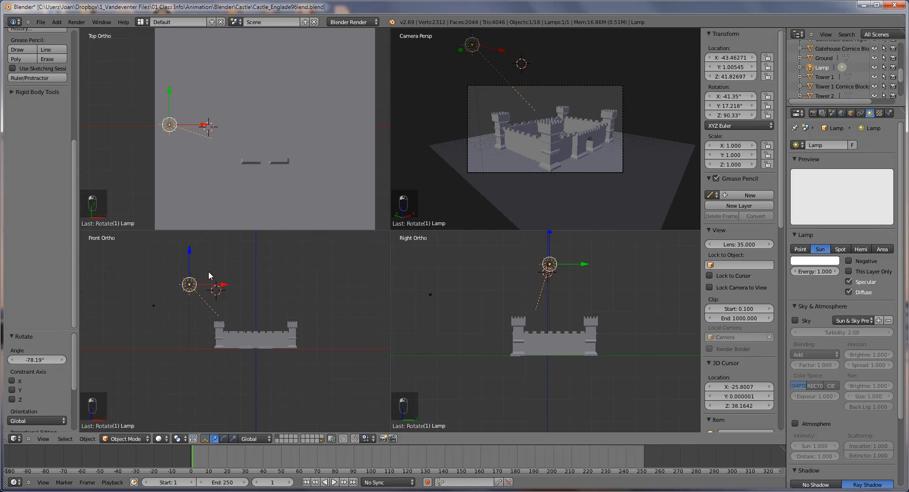
- Add a Hemi lamp above and to the side of the castle opposite the Sun, at about X 41 and Z 28.8
{"action": "left_click", "coordinate": [335, 298]}
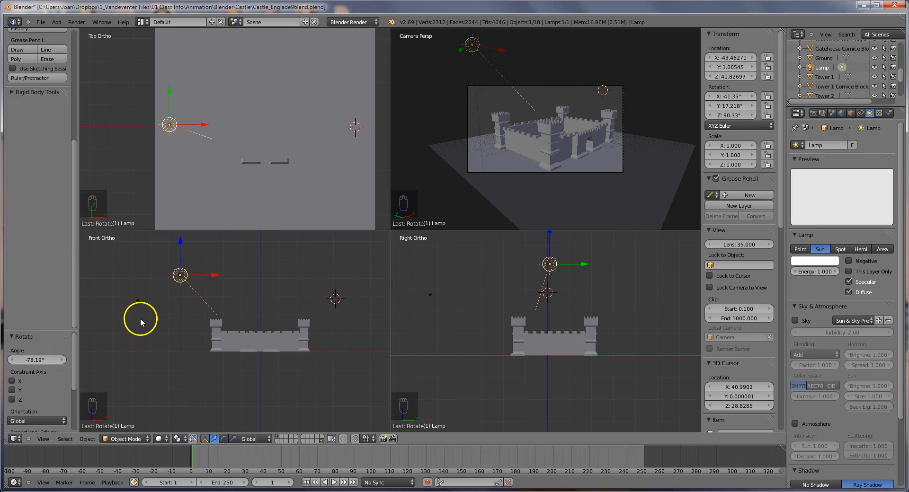
{"action": "key", "text": "shift+a"}
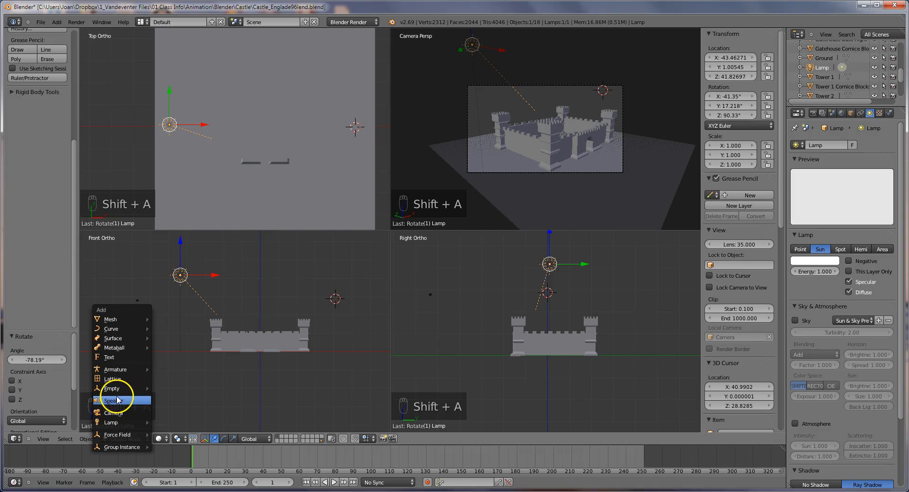
{"action": "mouse_move", "coordinate": [146, 423]}
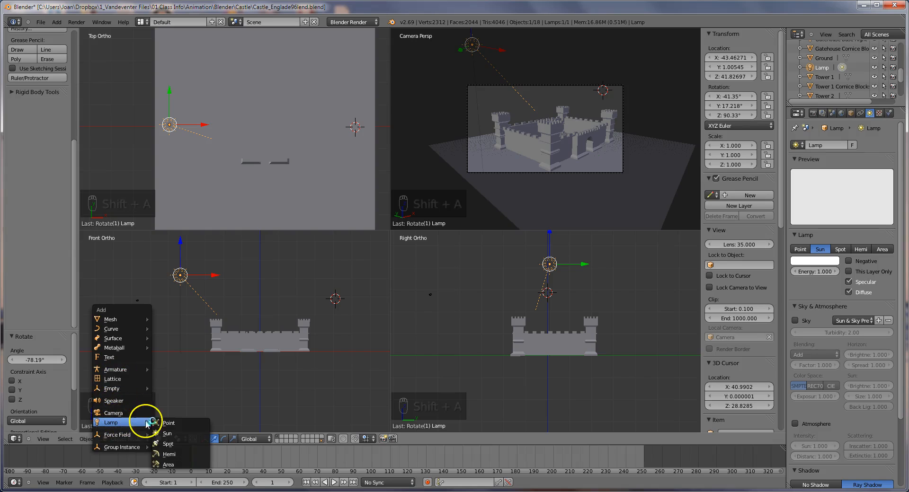
{"action": "left_click", "coordinate": [175, 455]}
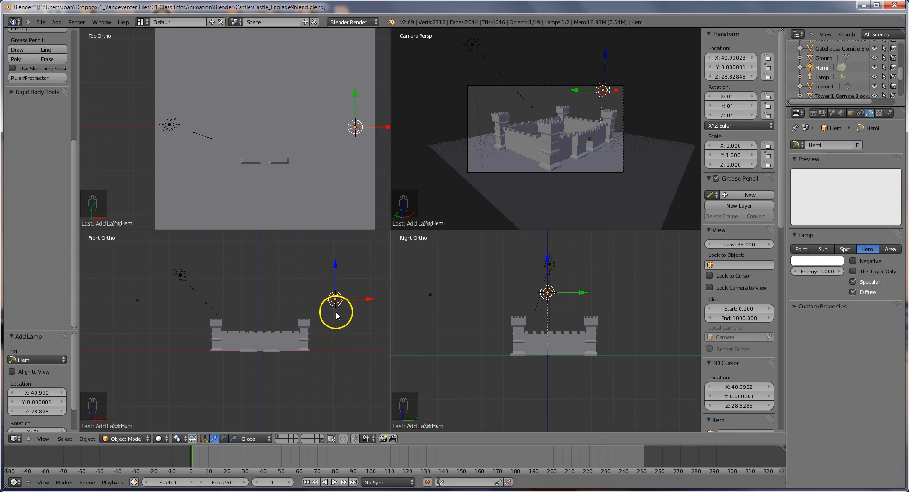
- Move the Hemi lamp to about X 58.3 and Z 45.9, and rotate it about 45.8° in the front view to face the castle
{"action": "left_click_drag", "start_coordinate": [336, 260], "coordinate": [350, 236]}
{"action": "left_click_drag", "start_coordinate": [369, 272], "coordinate": [402, 262]}
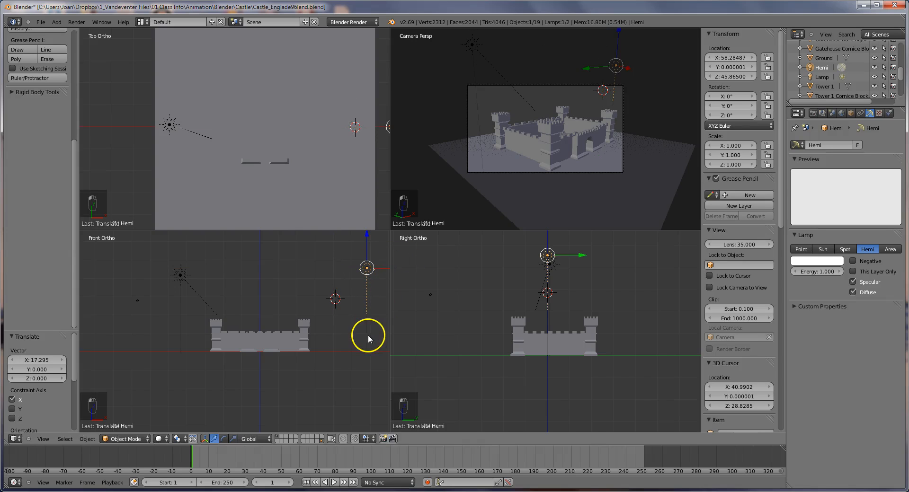
{"action": "key", "text": "r"}
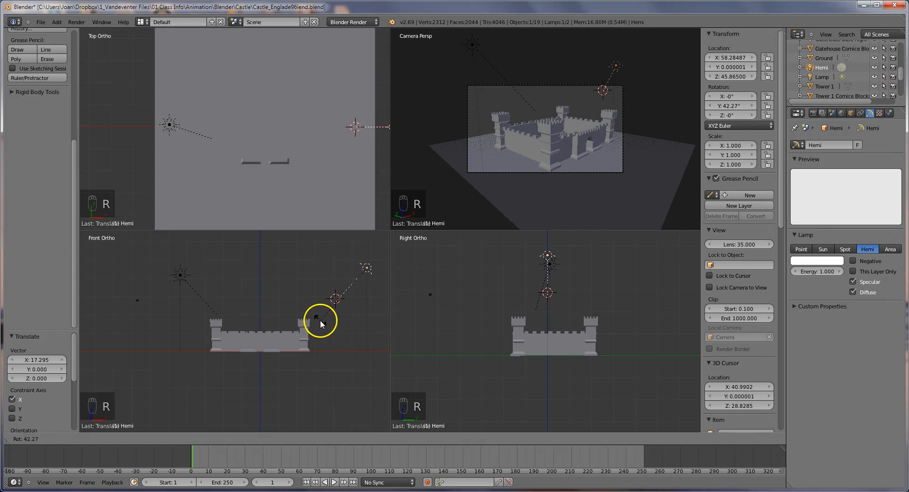
{"action": "left_click", "coordinate": [317, 317]}
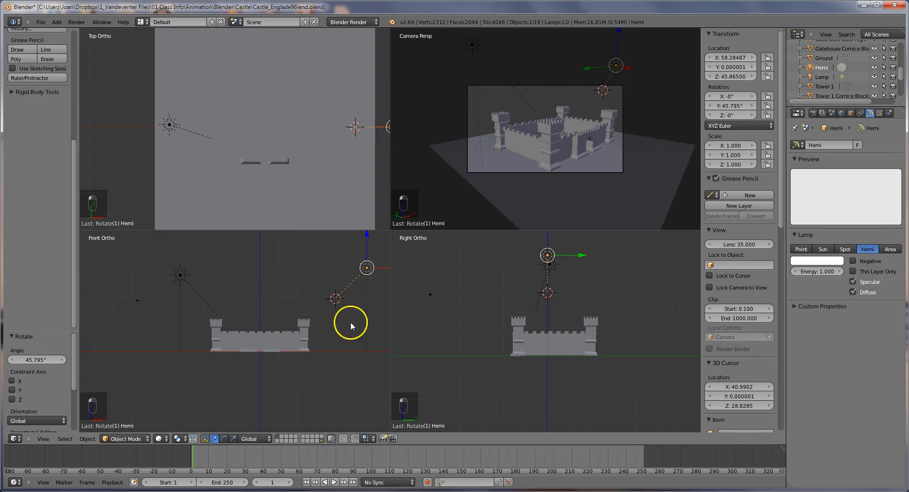
- Set the Hemi lamp's energy to 0.25
{"action": "left_click", "coordinate": [818, 271]}
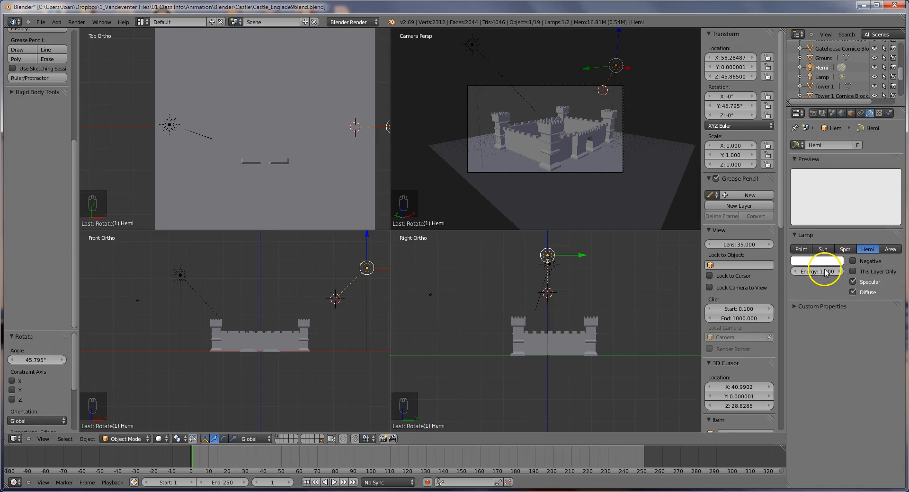
{"action": "key", "text": "BackSpace"}
{"action": "type", "text": ".2"}
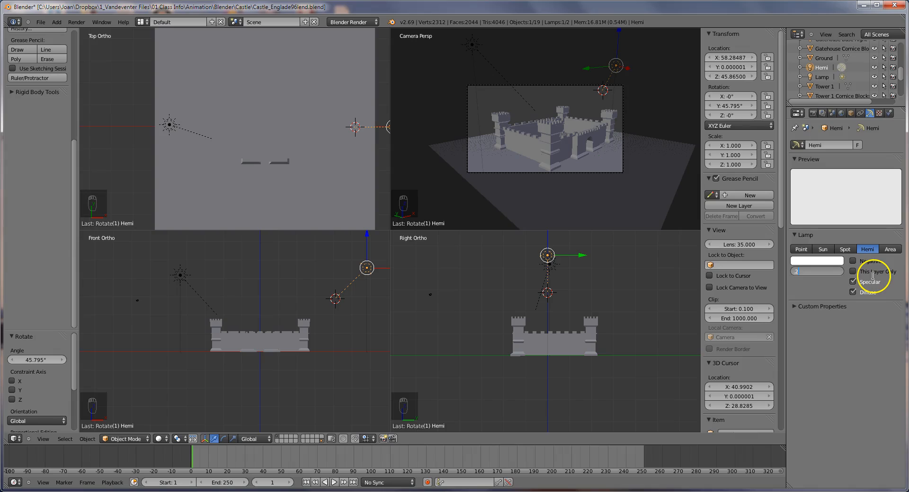
{"action": "type", "text": "5"}
{"action": "key", "text": "Return"}
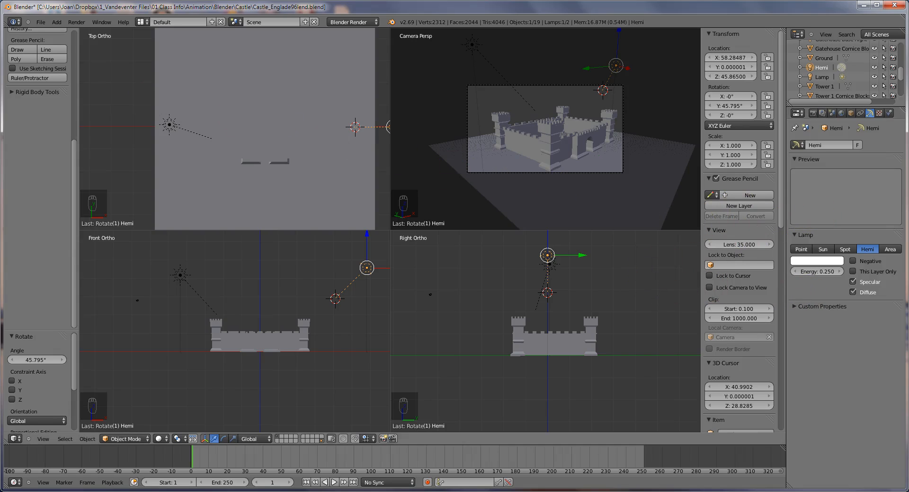
- Render the castle through the camera to check the lighting, and return to the 3D views
{"action": "left_click", "coordinate": [76, 22]}
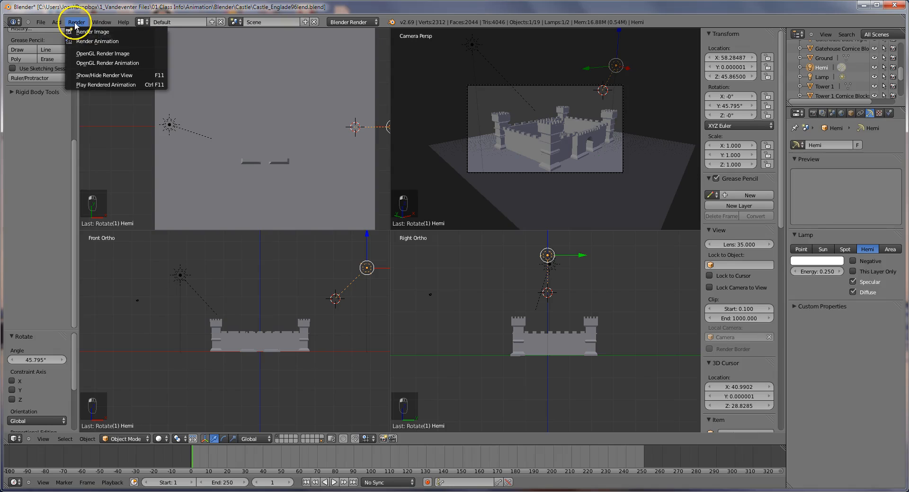
{"action": "left_click", "coordinate": [157, 310]}
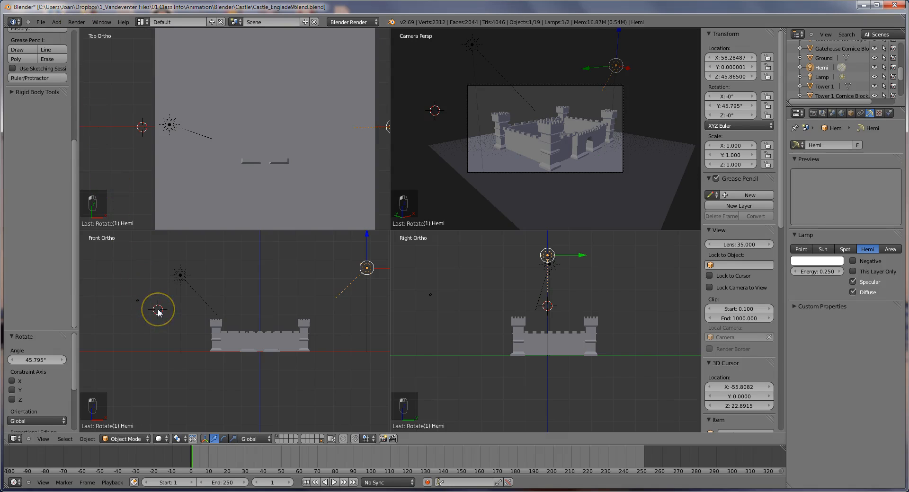
{"action": "key", "text": "F12"}
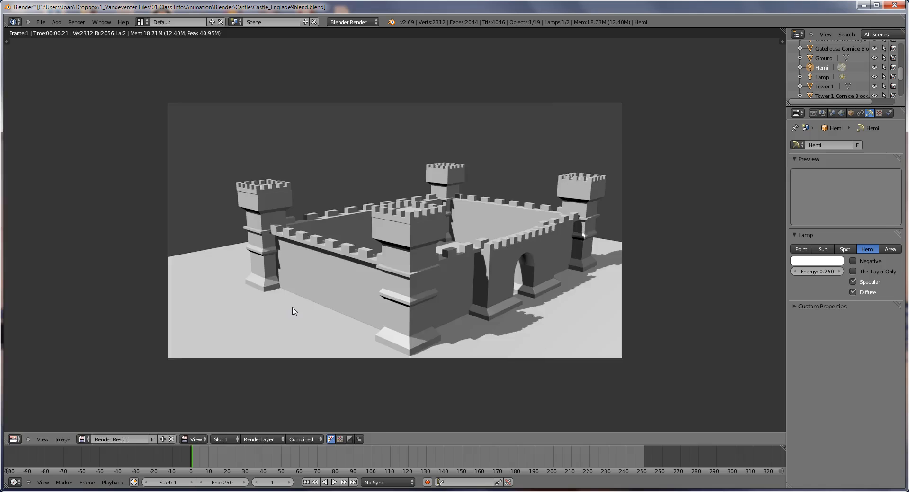
{"action": "key", "text": "Escape"}
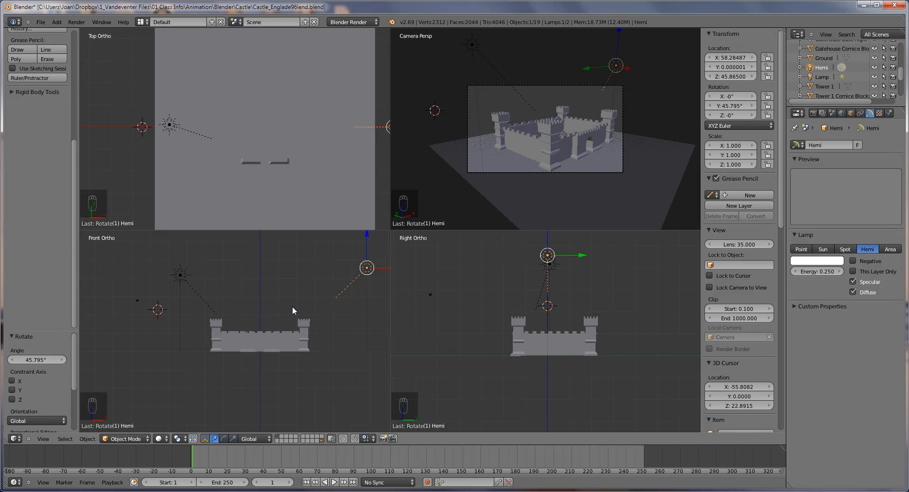
- Return from quad view to a single front view, and enlarge the Outliner to show all scene objects with their visibility toggles
{"action": "key", "text": "ctrl+alt+q"}
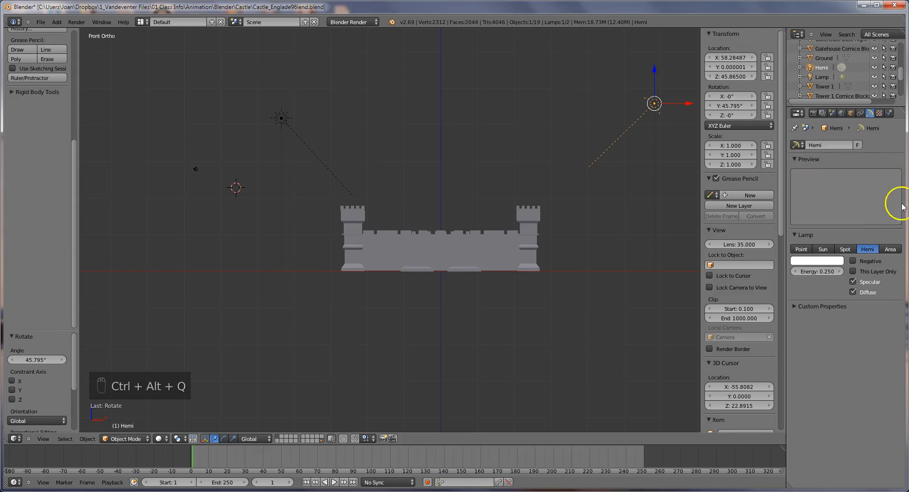
{"action": "left_click_drag", "start_coordinate": [847, 103], "coordinate": [863, 272]}
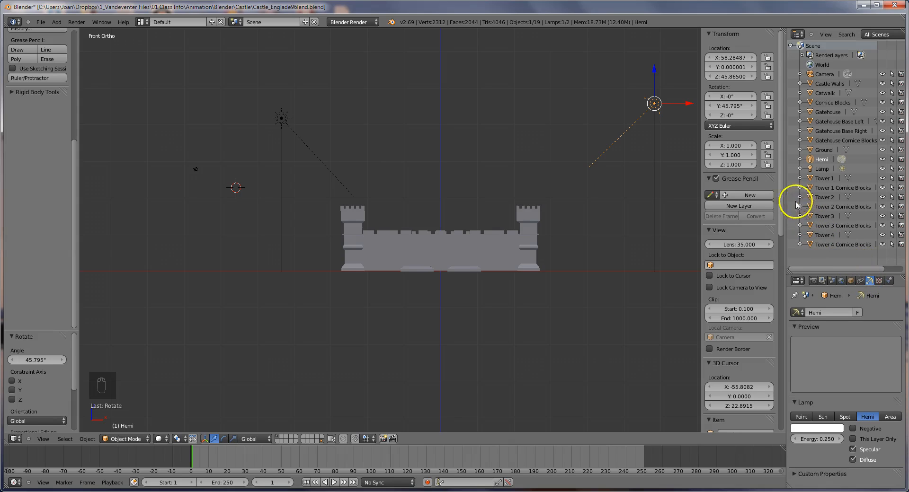
{"action": "left_click_drag", "start_coordinate": [786, 183], "coordinate": [760, 181]}
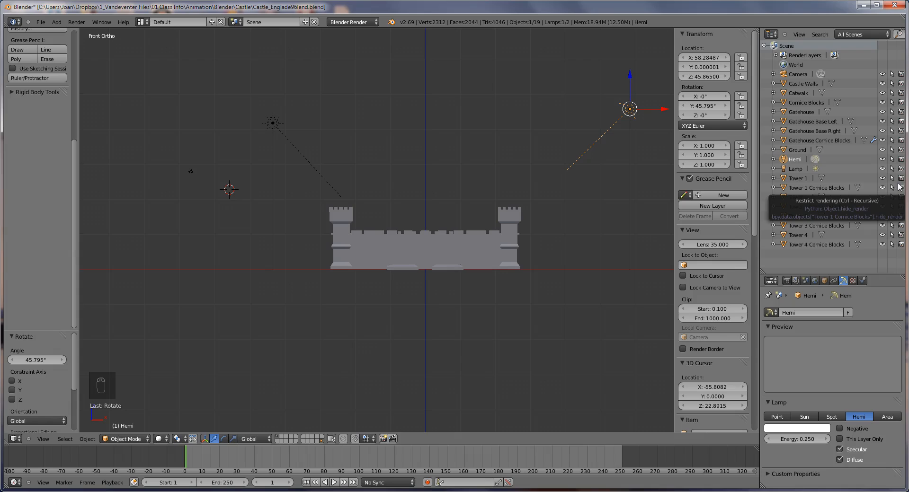
- Deselect everything, hide all castle parts except the ground from the viewport and rendering, and test-render the scene
{"action": "key", "text": "a"}
{"action": "key", "text": "a"}
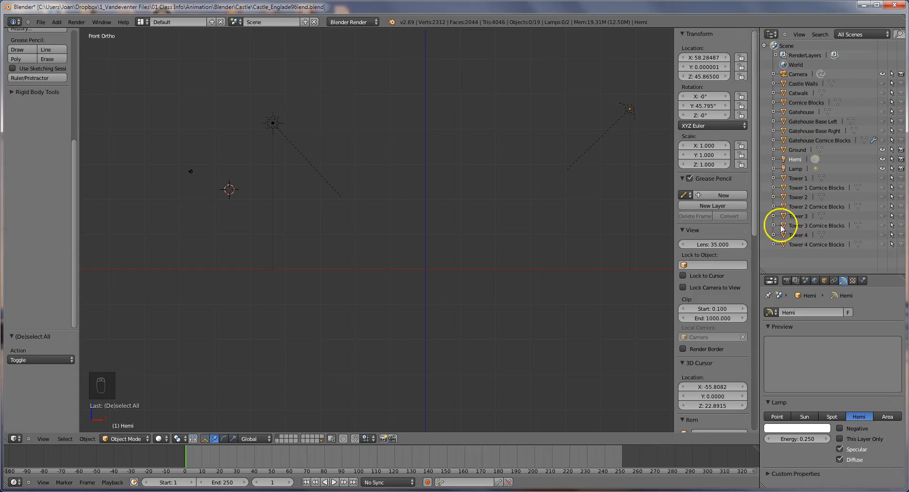
{"action": "key", "text": "F12"}
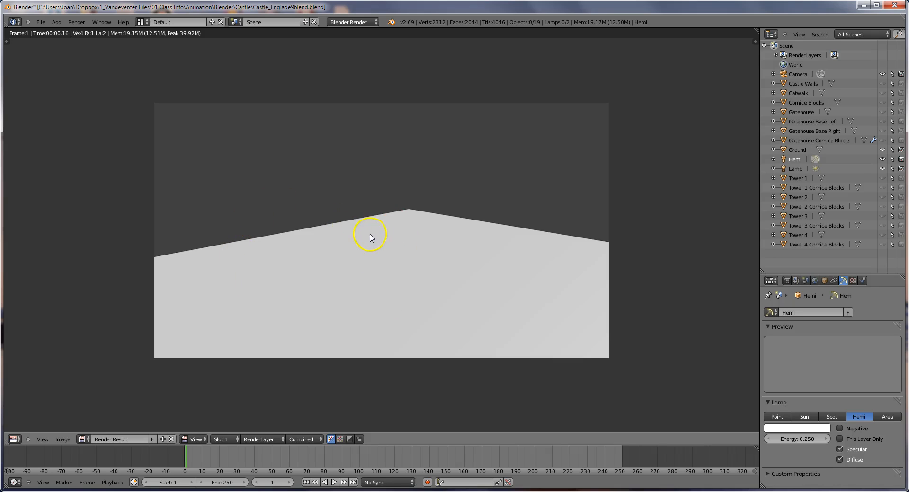
{"action": "key", "text": "Escape"}
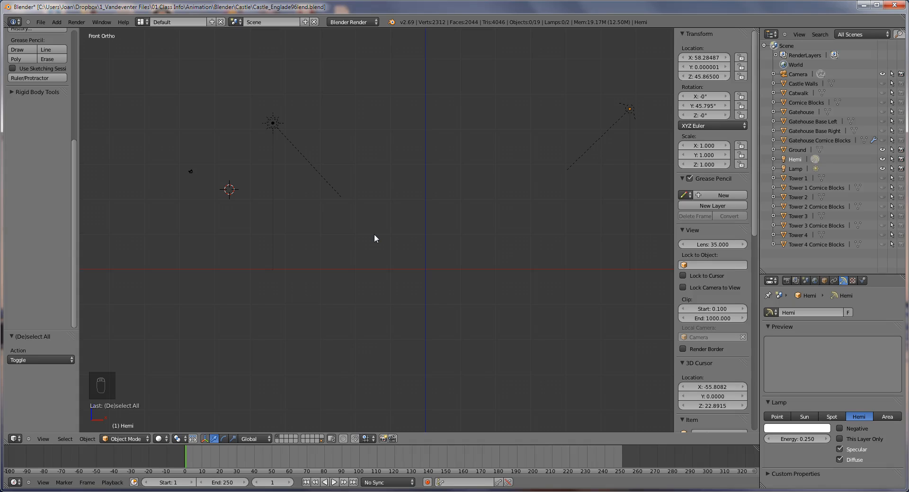
- Give the ground plane a new material named Ground
{"action": "middle_click_drag", "start_coordinate": [348, 306], "coordinate": [380, 302]}
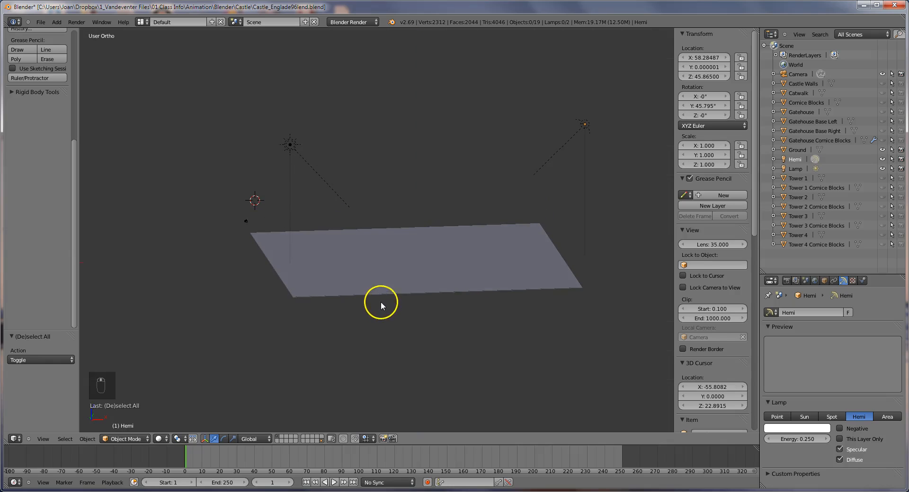
{"action": "right_click", "coordinate": [441, 280]}
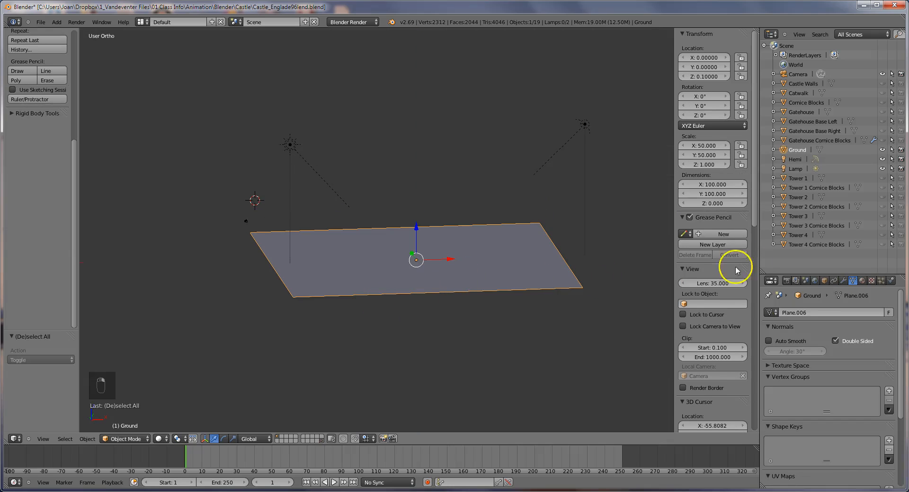
{"action": "left_click", "coordinate": [862, 280]}
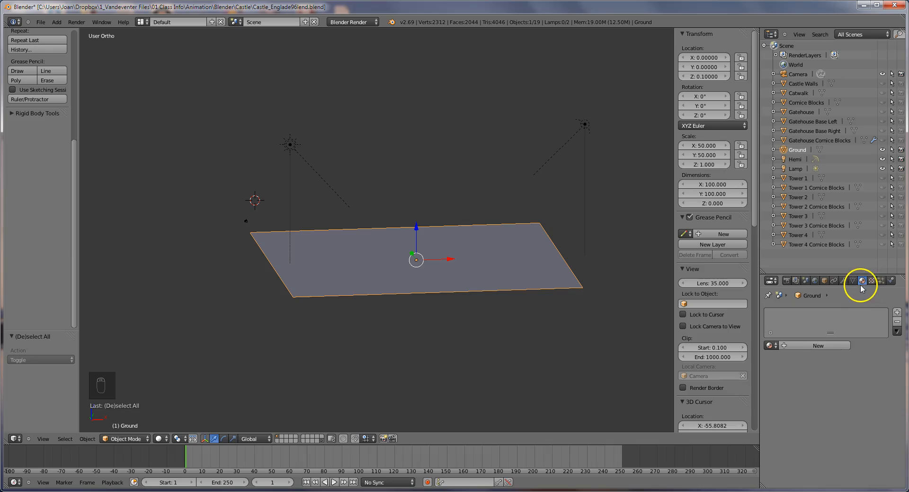
{"action": "left_click", "coordinate": [815, 346]}
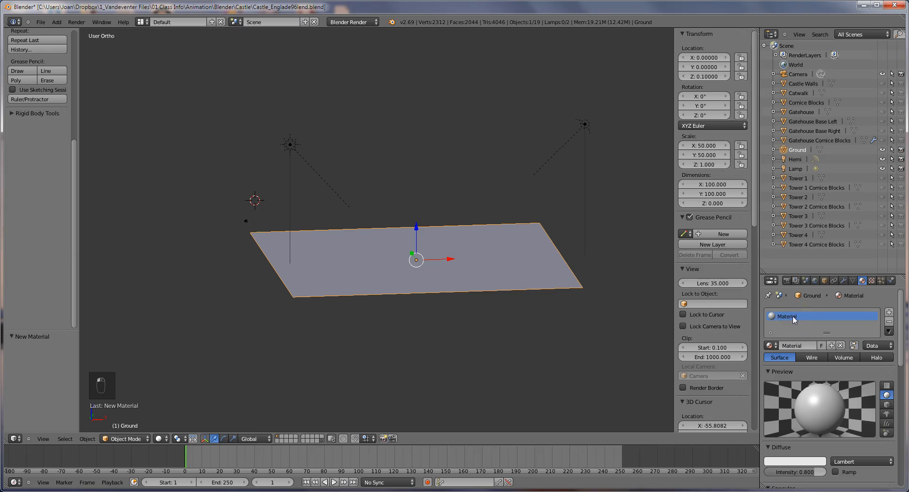
{"action": "left_click", "coordinate": [783, 318]}
{"action": "type", "text": "Ground"}
{"action": "key", "text": "Return"}
- Set the Ground material's diffuse colour to RGB 0.3, 0.3, 0.3 and check it with a test render
{"action": "scroll", "coordinate": [827, 430], "scroll_direction": "down", "scroll_amount": 2}
{"action": "scroll", "coordinate": [826, 428], "scroll_direction": "down", "scroll_amount": 2}
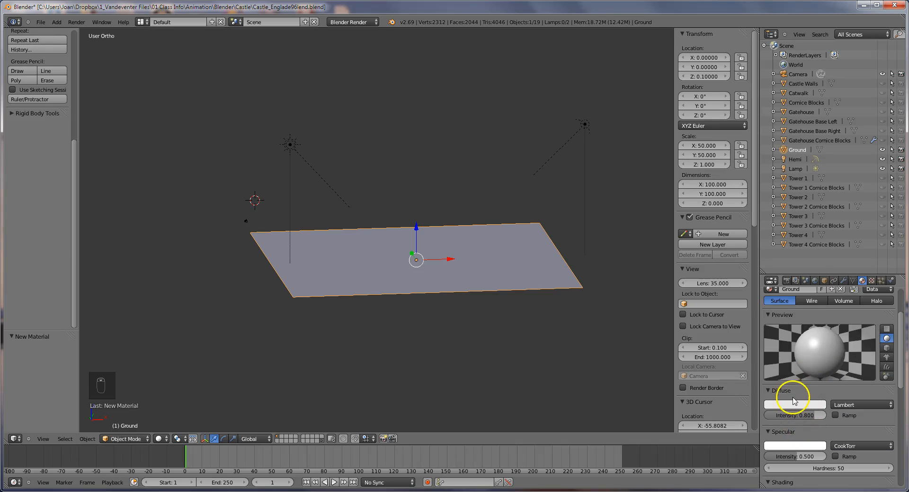
{"action": "left_click", "coordinate": [791, 403]}
{"action": "left_click", "coordinate": [763, 372]}
{"action": "type", "text": "0.3"}
{"action": "key", "text": "Return"}
{"action": "left_click", "coordinate": [764, 381]}
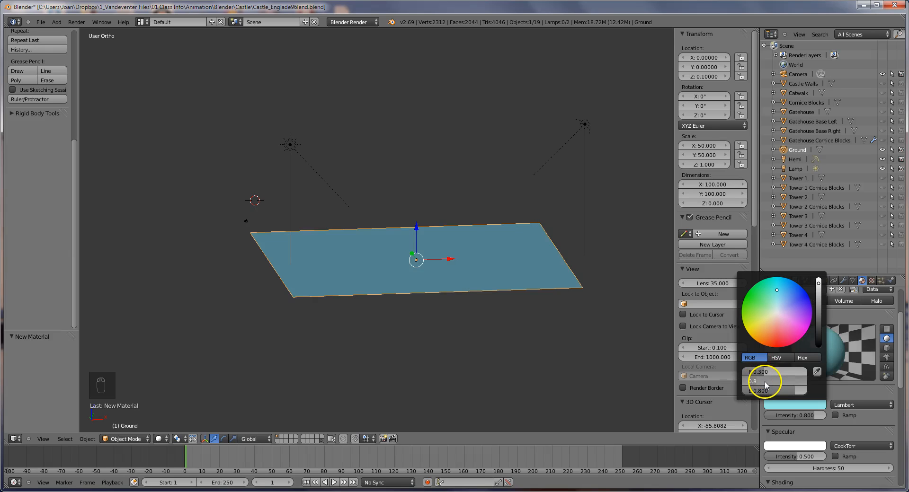
{"action": "type", "text": "0.3"}
{"action": "key", "text": "Return"}
{"action": "left_click", "coordinate": [758, 390]}
{"action": "type", "text": "0.3"}
{"action": "key", "text": "Return"}
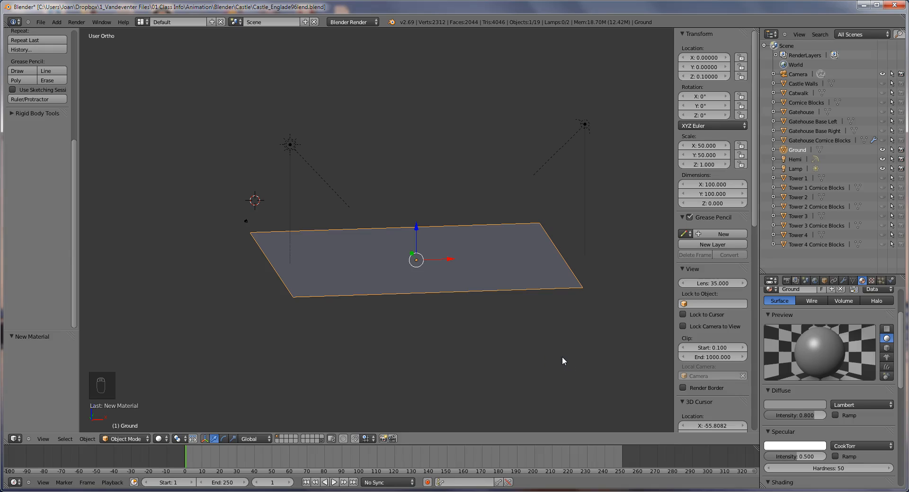
{"action": "key", "text": "F12"}
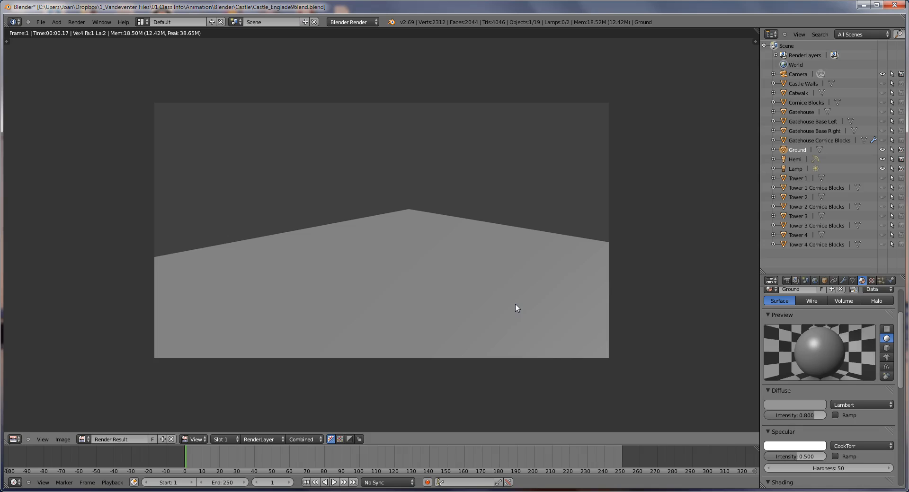
{"action": "key", "text": "Escape"}
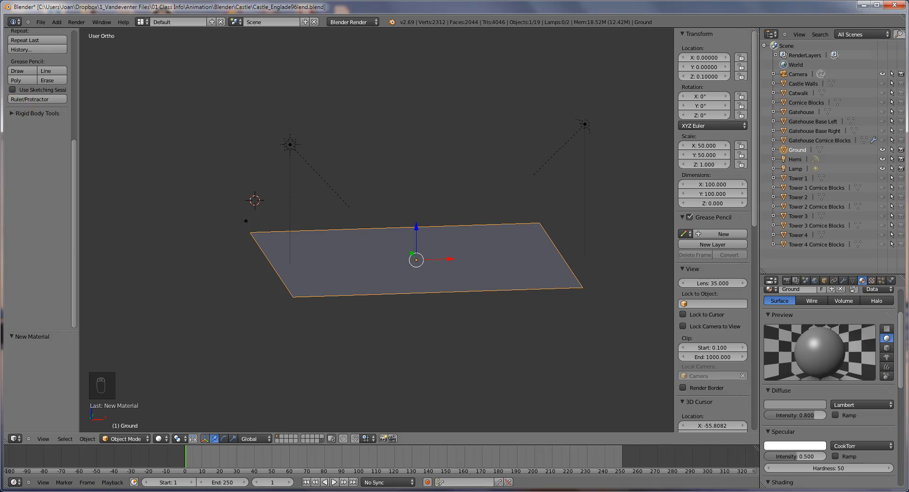
- Save the scene as a new file named Castle_Englade t16lend.blend in the Castle folder
{"action": "left_click", "coordinate": [40, 22]}
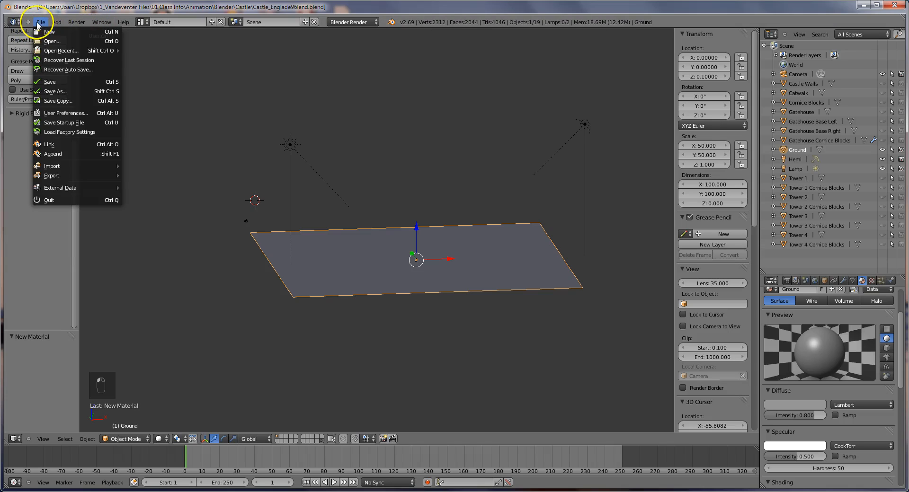
{"action": "left_click", "coordinate": [61, 94]}
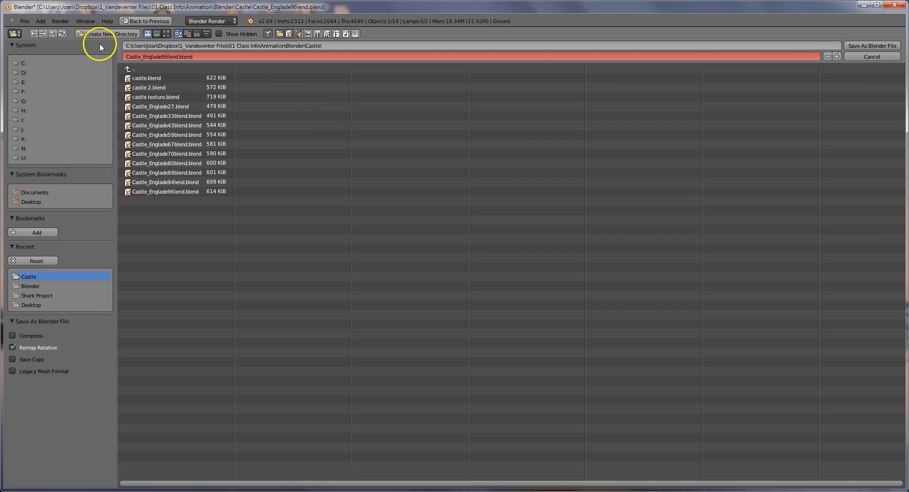
{"action": "left_click", "coordinate": [161, 56]}
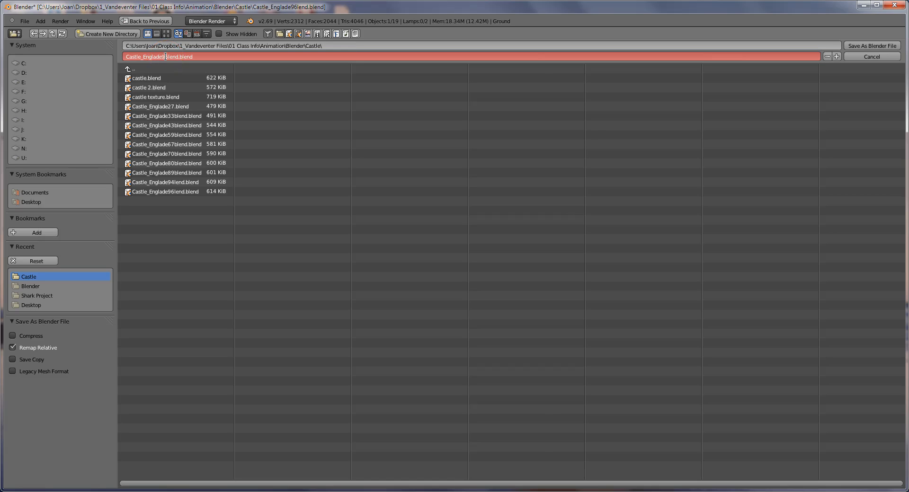
{"action": "type", "text": "6"}
{"action": "key", "text": "BackSpace"}
{"action": "key", "text": "BackSpace"}
{"action": "type", "text": "116"}
{"action": "key", "text": "BackSpace"}
{"action": "key", "text": "BackSpace"}
{"action": "type", "text": "16"}
{"action": "key", "text": "Return"}
{"action": "key", "text": "Return"}
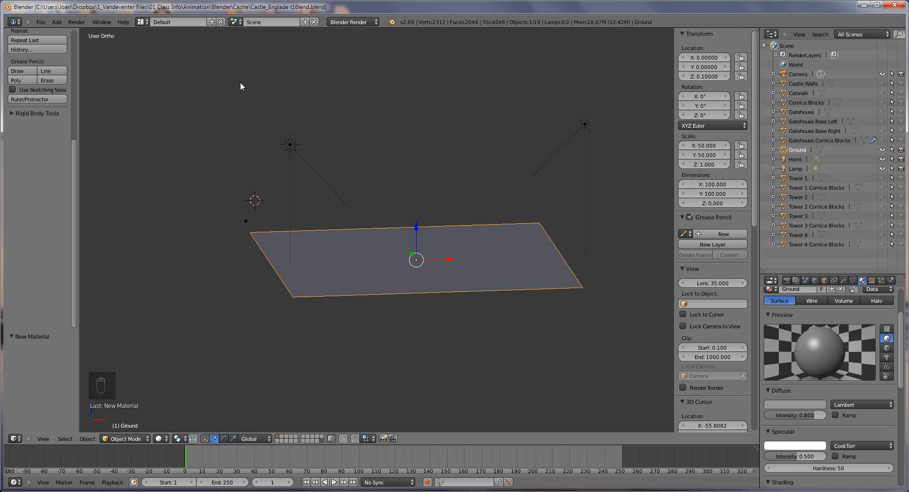
- Make the Gatehouse Base Left visible again in the viewport and in renders
{"action": "left_click", "coordinate": [882, 121]}
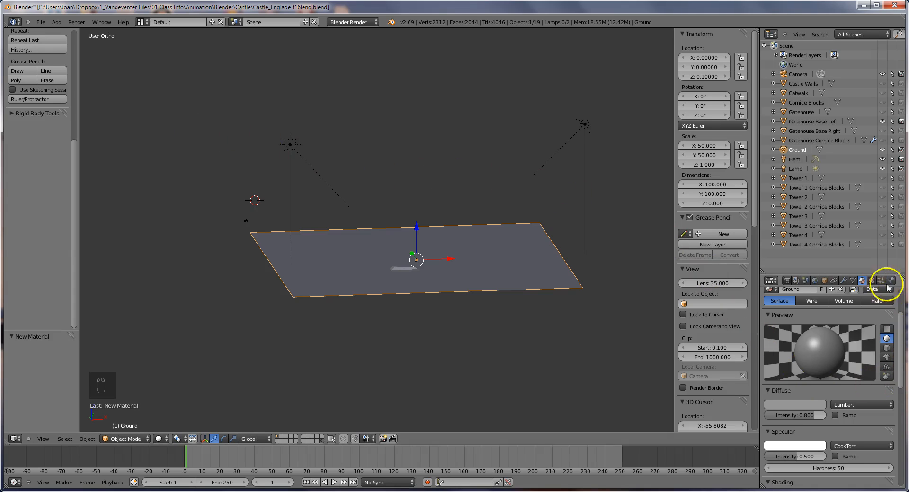
{"action": "scroll", "coordinate": [897, 318], "scroll_direction": "up", "scroll_amount": 3}
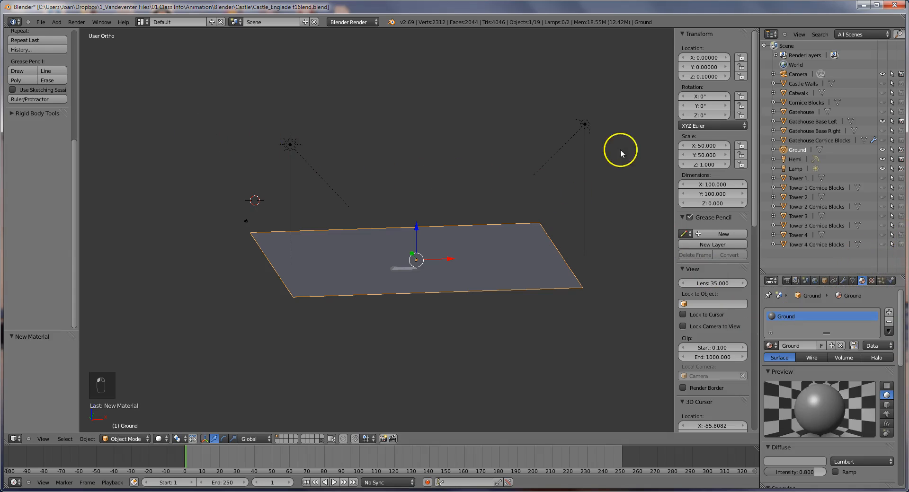
- Give the Gatehouse Base Left object a new material named Gatehouse Base
{"action": "key", "text": "a"}
{"action": "right_click", "coordinate": [402, 270]}
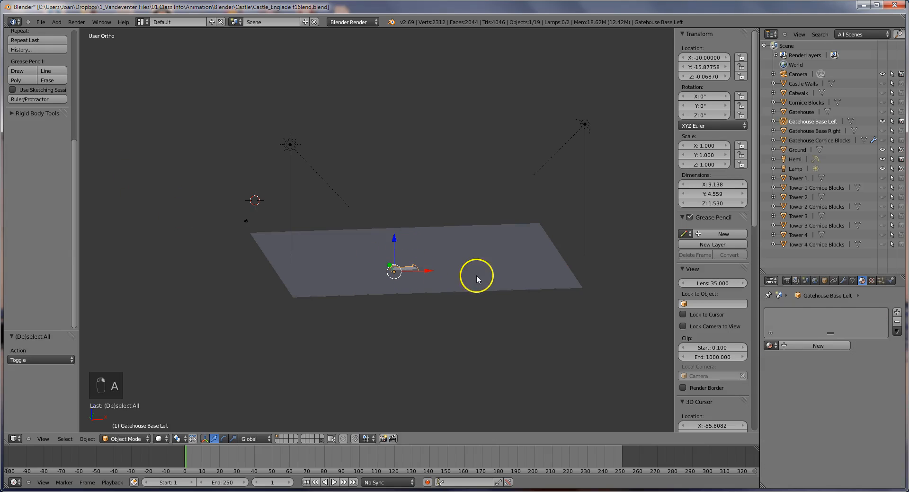
{"action": "left_click", "coordinate": [810, 346]}
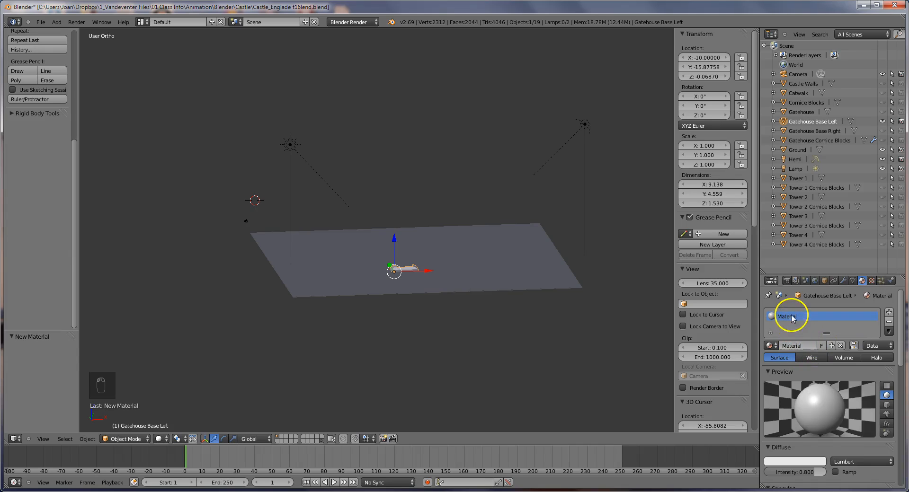
{"action": "double_click", "coordinate": [790, 346]}
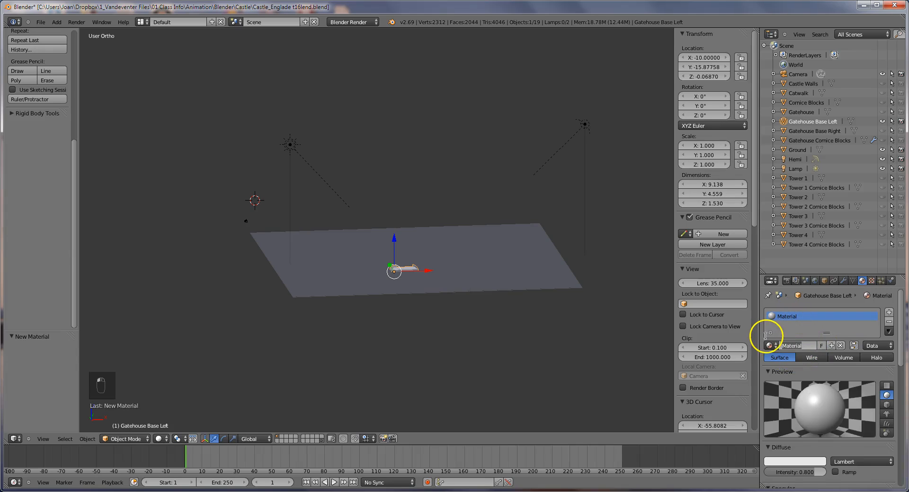
{"action": "type", "text": "G"}
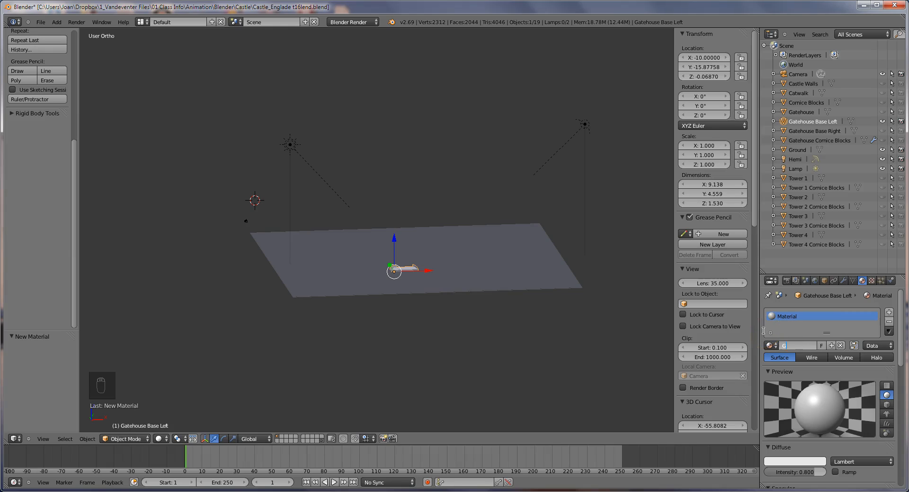
{"action": "type", "text": "atheouse"}
{"action": "key", "text": "BackSpace"}
{"action": "key", "text": "BackSpace"}
{"action": "key", "text": "BackSpace"}
{"action": "key", "text": "BackSpace"}
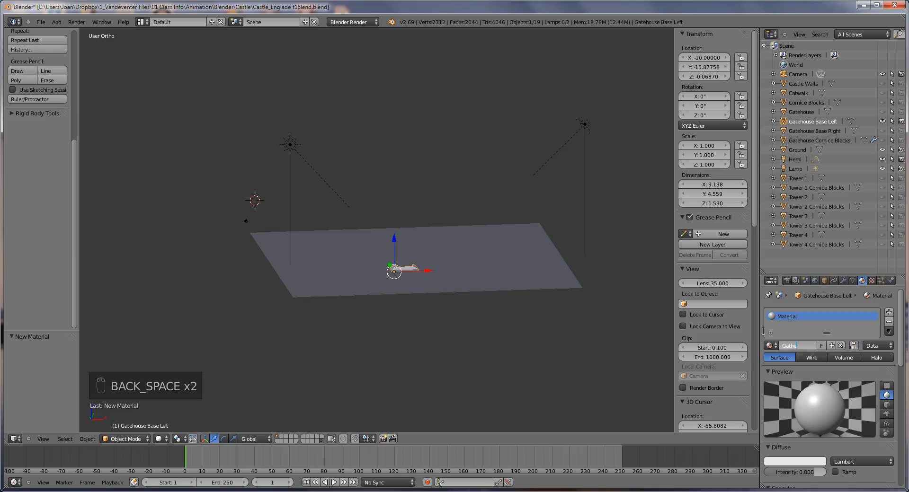
{"action": "type", "text": "house Base"}
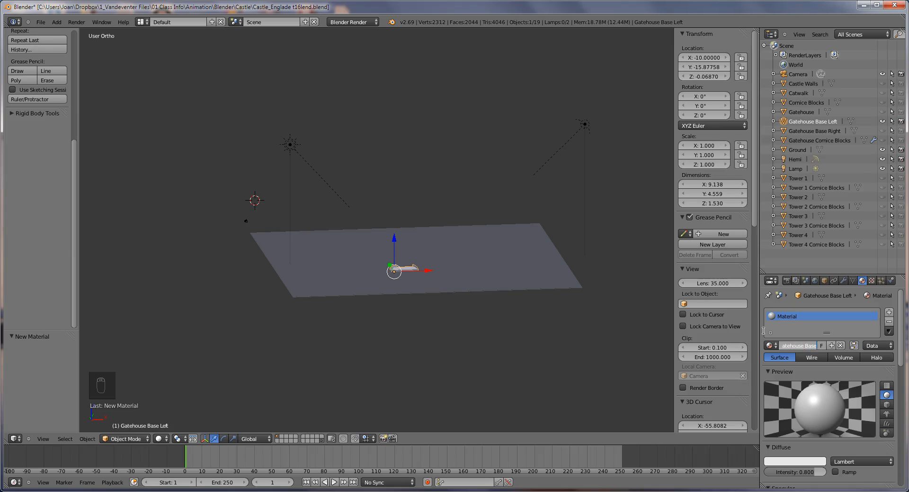
{"action": "key", "text": "Return"}
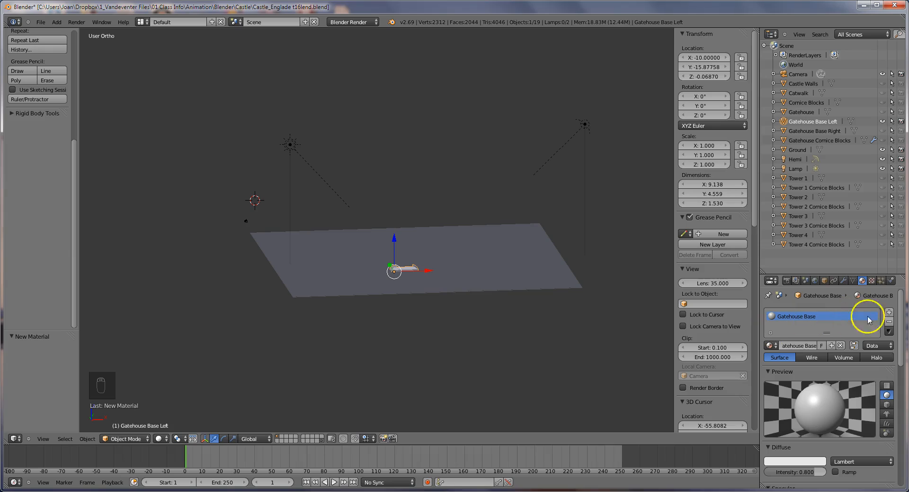
- Add a new texture to the Gatehouse Base material and name it Gatehouse base Texture
{"action": "left_click", "coordinate": [871, 281]}
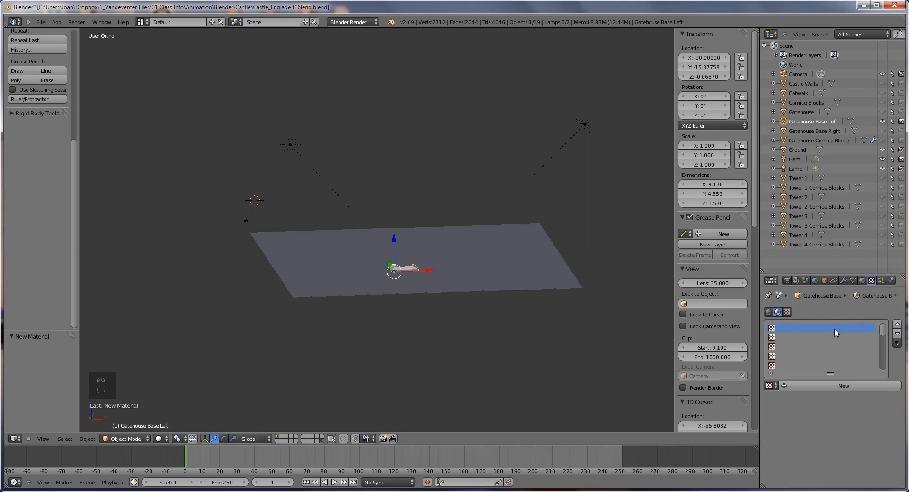
{"action": "left_click", "coordinate": [823, 386]}
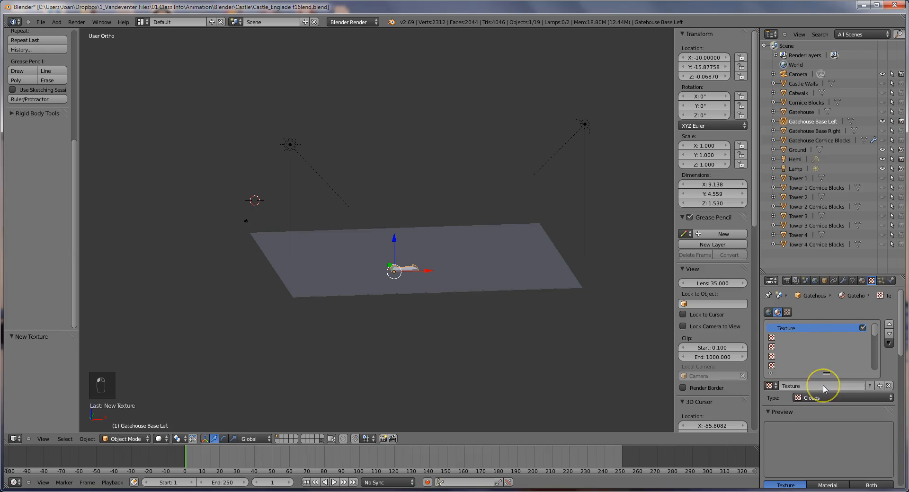
{"action": "left_click", "coordinate": [824, 329]}
{"action": "left_click", "coordinate": [807, 327]}
{"action": "left_click", "coordinate": [771, 329]}
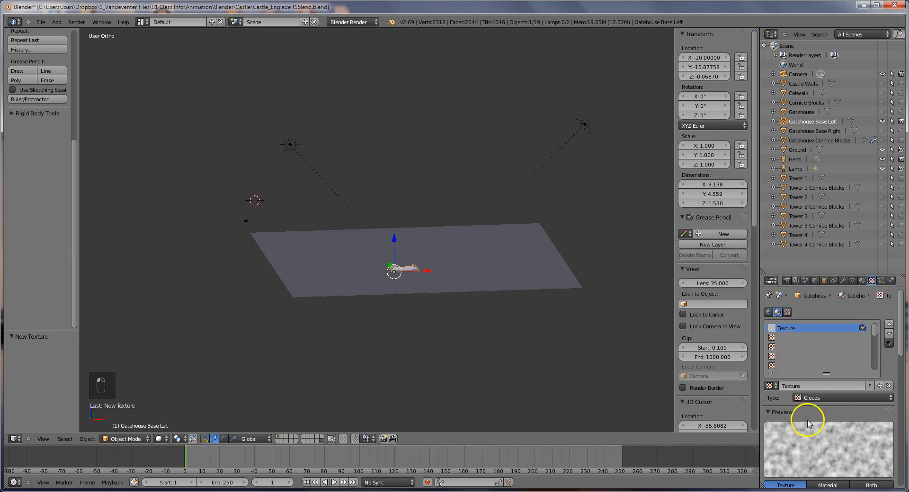
{"action": "left_click", "coordinate": [808, 386]}
{"action": "type", "text": "Gatehouse Base Tec"}
{"action": "key", "text": "BackSpace"}
{"action": "type", "text": "xture"}
{"action": "key", "text": "Return"}
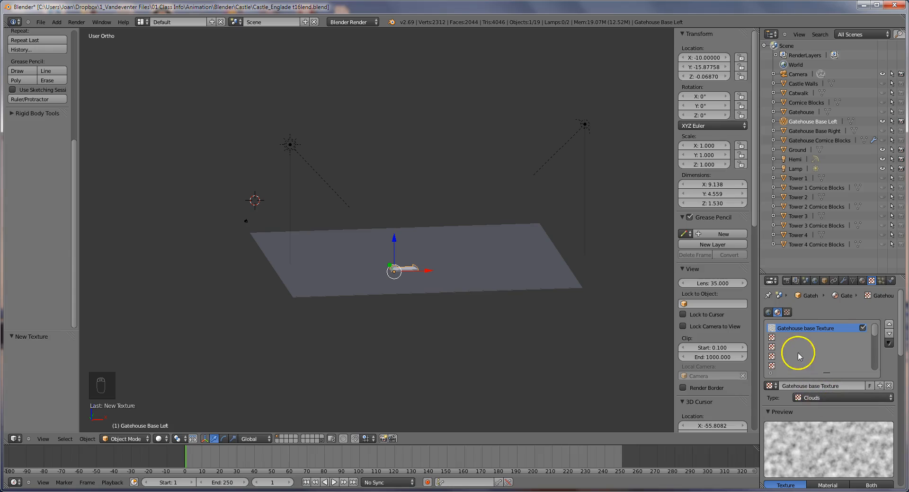
- Change the texture type to Image or Movie and load wallstone.jpg from the Castle folder as its image
{"action": "left_click", "coordinate": [819, 400]}
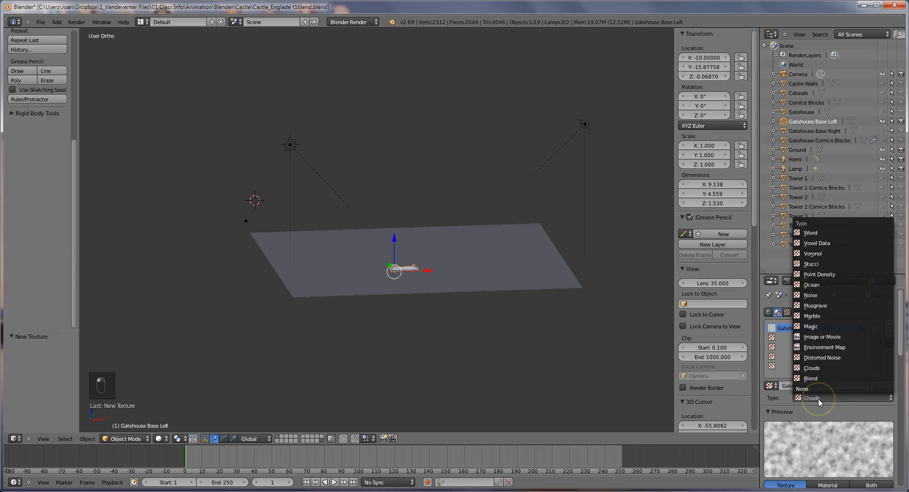
{"action": "left_click", "coordinate": [821, 338]}
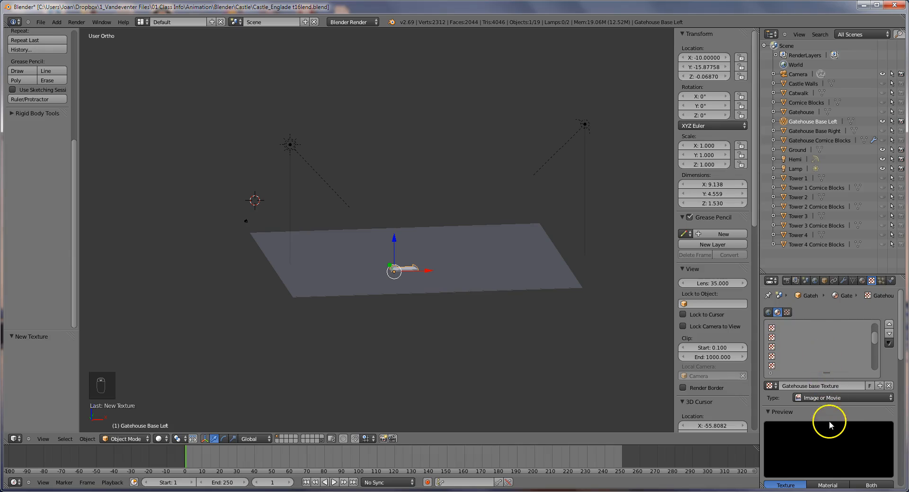
{"action": "scroll", "coordinate": [842, 406], "scroll_direction": "down", "scroll_amount": 6}
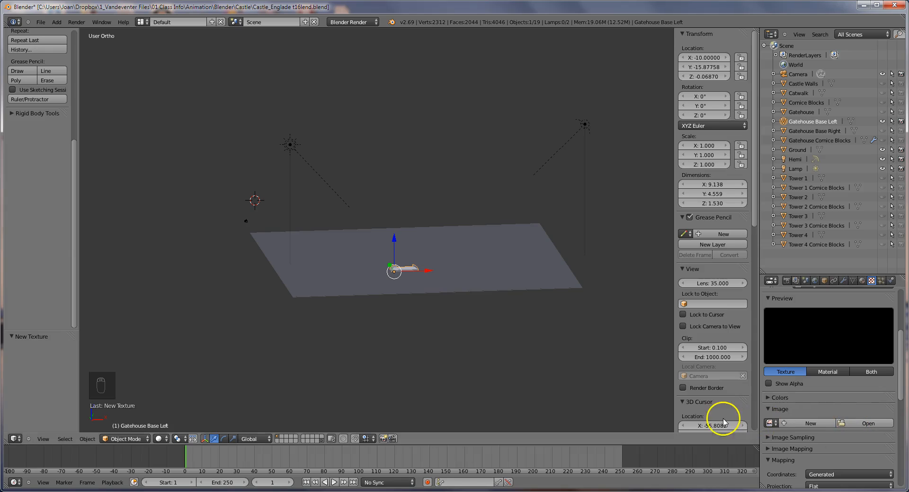
{"action": "left_click", "coordinate": [857, 423]}
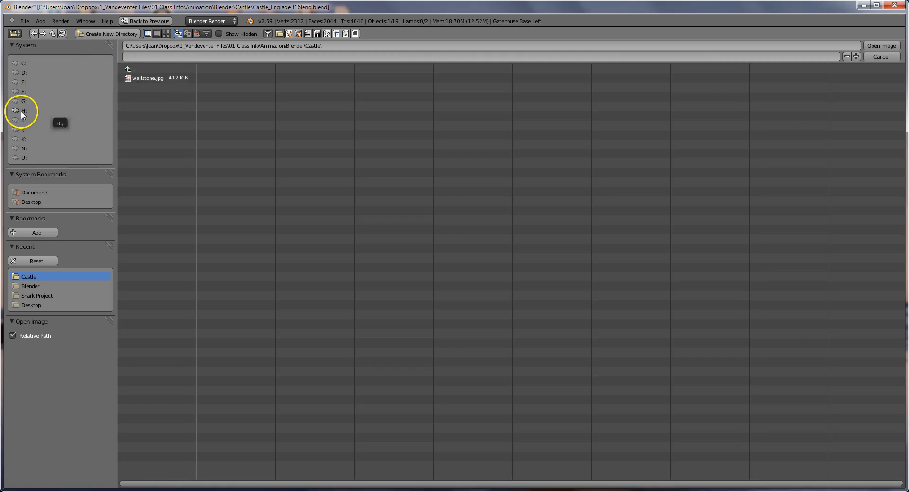
{"action": "double_click", "coordinate": [152, 78]}
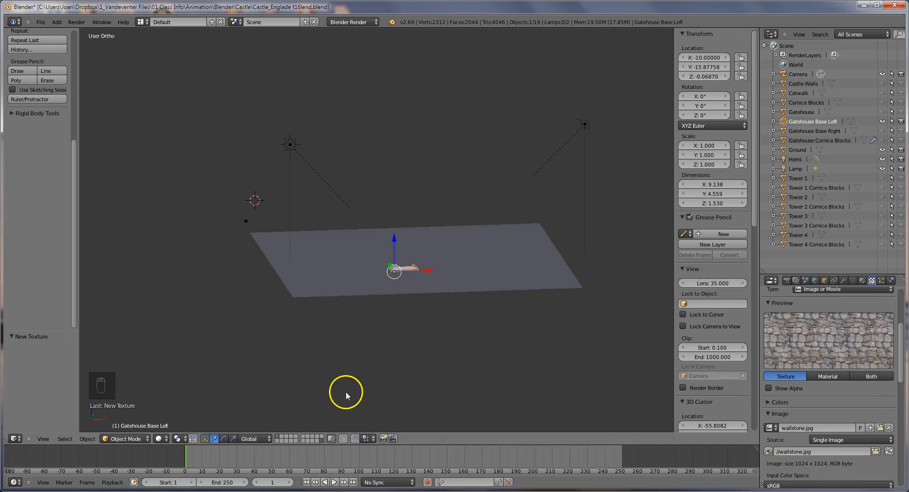
- Align the camera to a closer view of the left gatehouse base and render the image
{"action": "middle_click_drag", "start_coordinate": [480, 327], "coordinate": [457, 295]}
{"action": "middle_click_drag", "start_coordinate": [547, 312], "coordinate": [509, 294]}
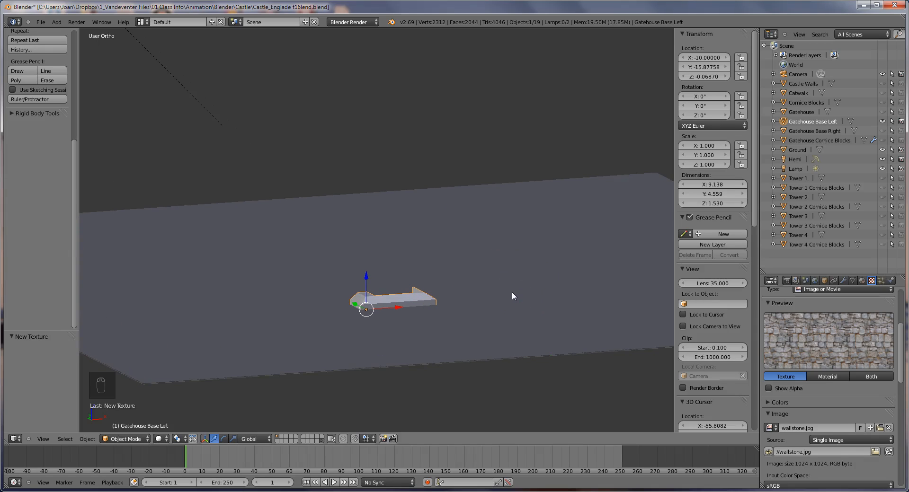
{"action": "key", "text": "ctrl+alt+KP_0"}
{"action": "key", "text": "KP_0"}
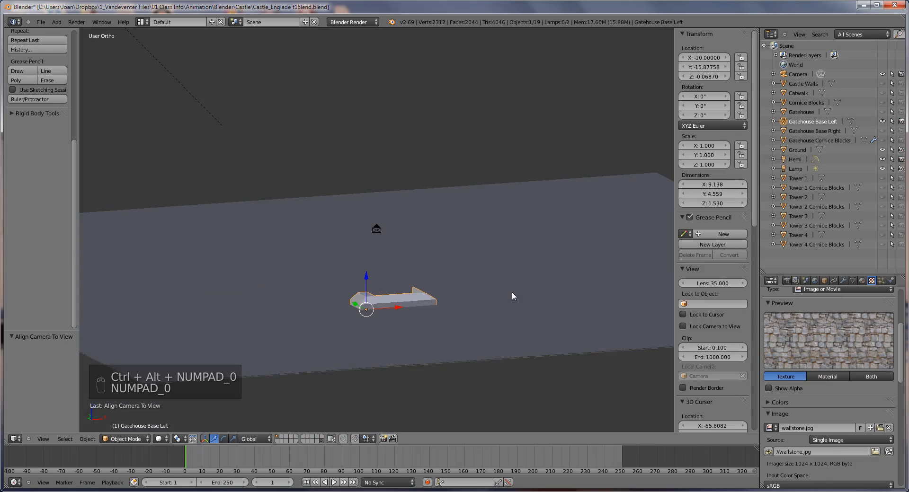
{"action": "middle_click_drag", "start_coordinate": [512, 293], "coordinate": [509, 263], "text": "shift"}
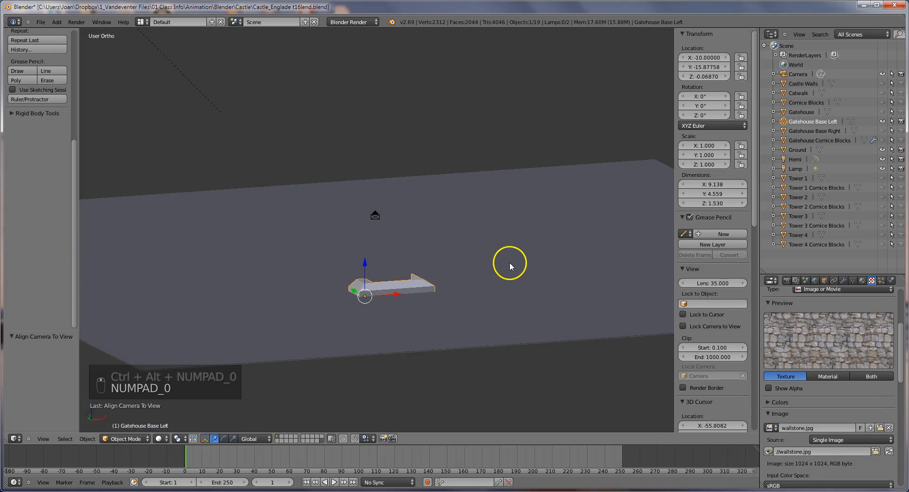
{"action": "middle_click_drag", "start_coordinate": [511, 219], "coordinate": [512, 209], "text": "shift"}
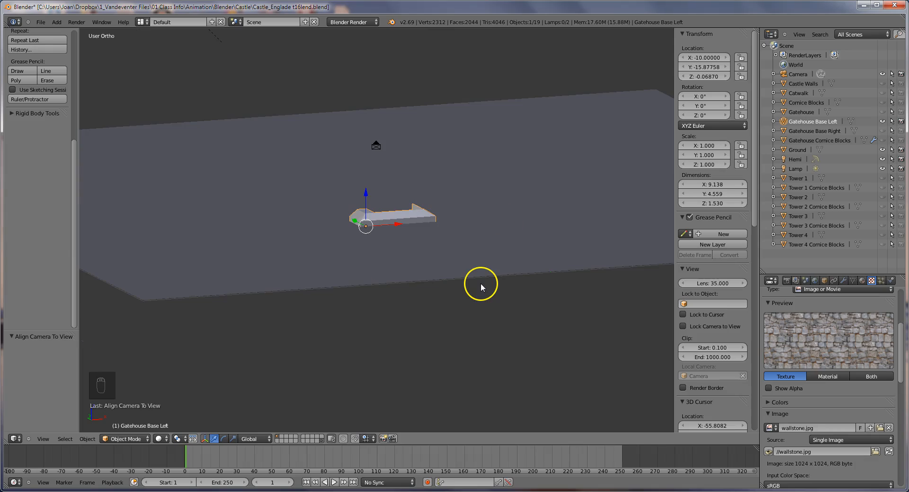
{"action": "key", "text": "ctrl+alt+KP_0"}
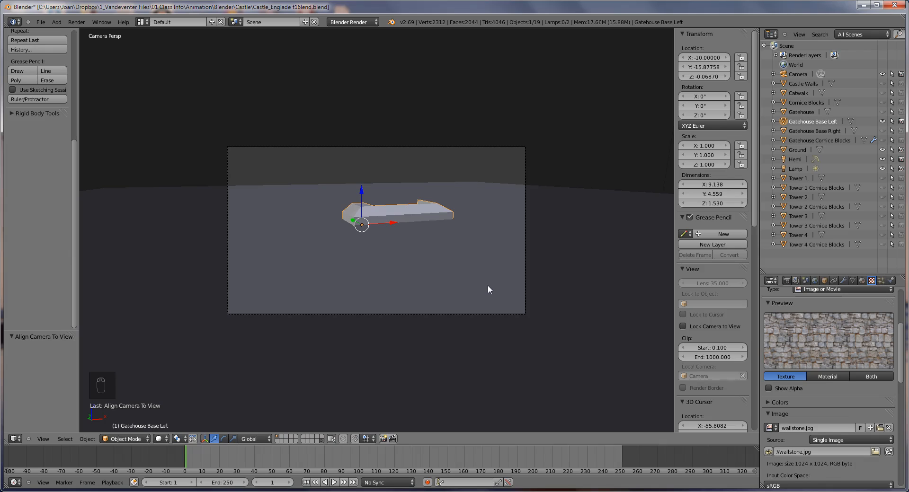
{"action": "key", "text": "F12"}
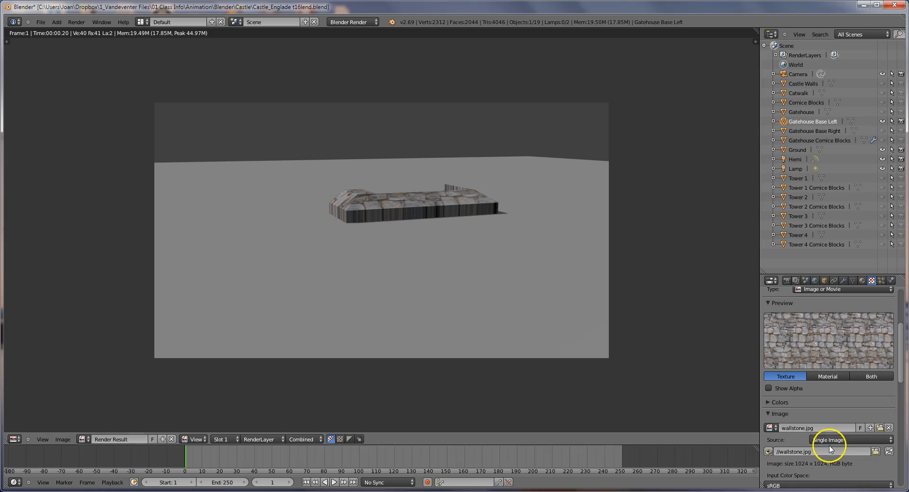
- Set the stone texture's mapping projection to Cube and inspect the gatehouse base up close in a new render
{"action": "scroll", "coordinate": [829, 446], "scroll_direction": "down", "scroll_amount": 5}
{"action": "scroll", "coordinate": [828, 442], "scroll_direction": "down", "scroll_amount": 4}
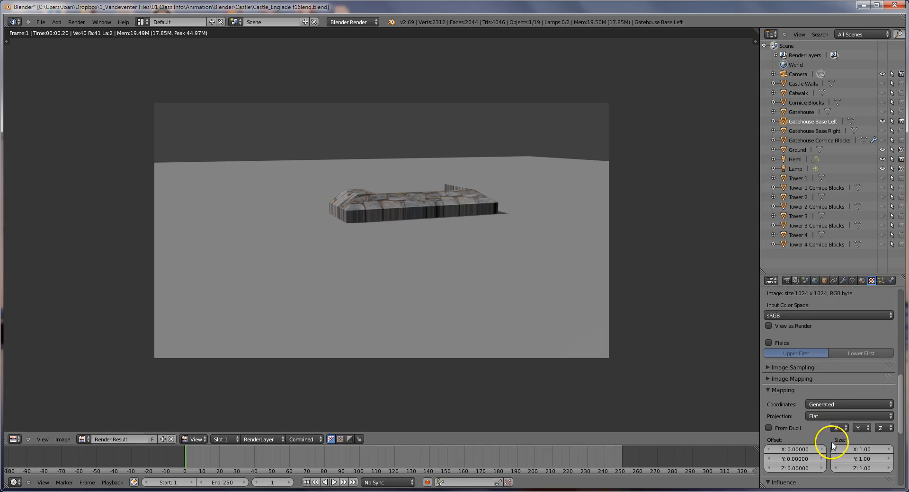
{"action": "left_click", "coordinate": [825, 416]}
{"action": "left_click", "coordinate": [820, 398]}
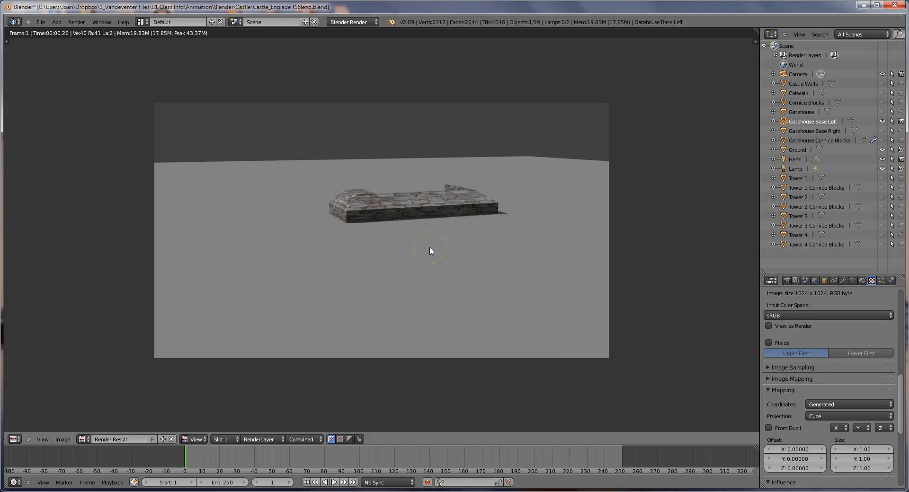
{"action": "key", "text": "Escape"}
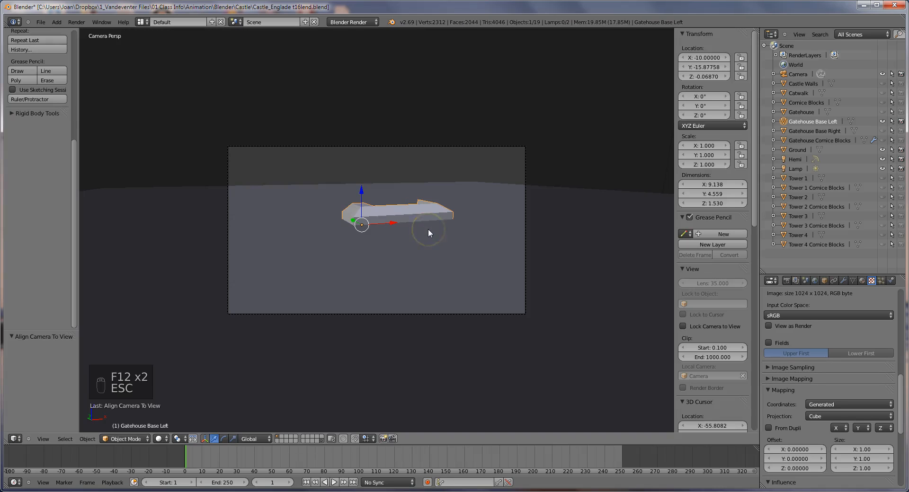
{"action": "key", "text": "F12"}
{"action": "scroll", "coordinate": [432, 228], "scroll_direction": "up", "scroll_amount": 2}
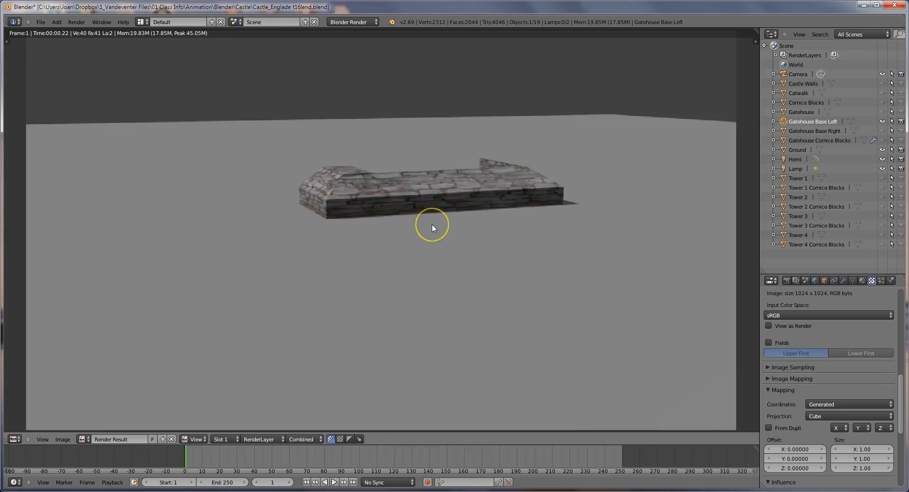
{"action": "scroll", "coordinate": [432, 228], "scroll_direction": "up", "scroll_amount": 1}
{"action": "middle_click_drag", "start_coordinate": [432, 228], "coordinate": [362, 241]}
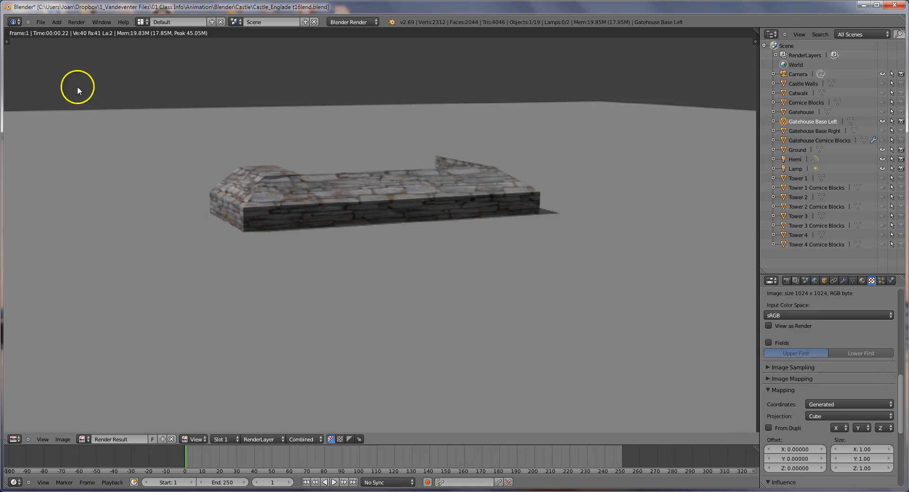
- Save the scene as a new file named Castle_Englade t21blend.blend in the Castle folder
{"action": "left_click", "coordinate": [39, 21]}
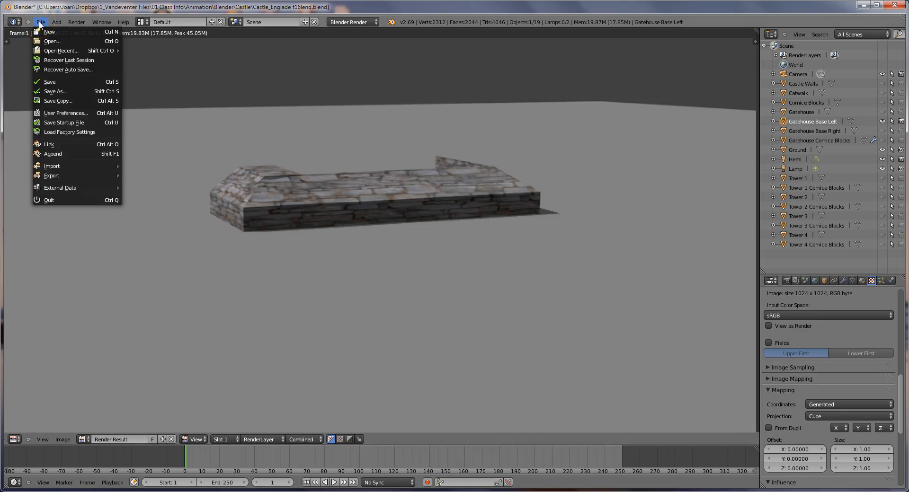
{"action": "left_click", "coordinate": [54, 96]}
{"action": "left_click", "coordinate": [164, 58]}
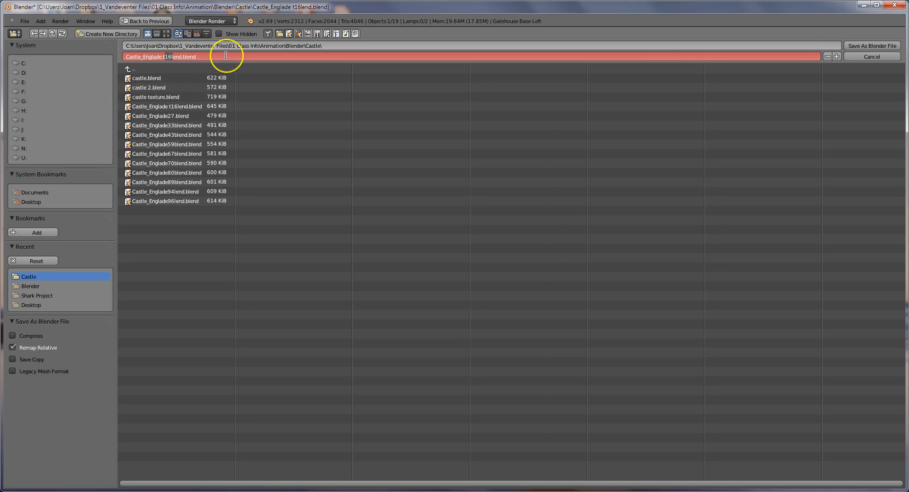
{"action": "key", "text": "BackSpace"}
{"action": "key", "text": "BackSpace"}
{"action": "type", "text": "21"}
{"action": "type", "text": "b"}
{"action": "key", "text": "Return"}
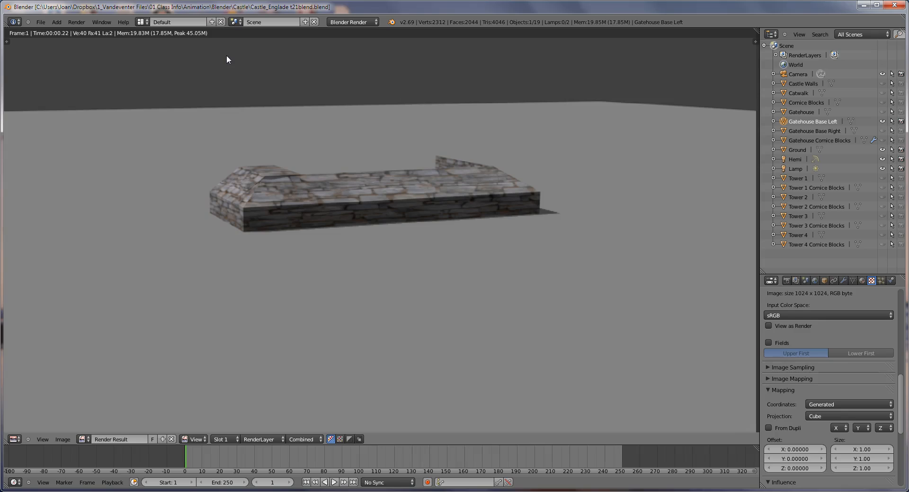